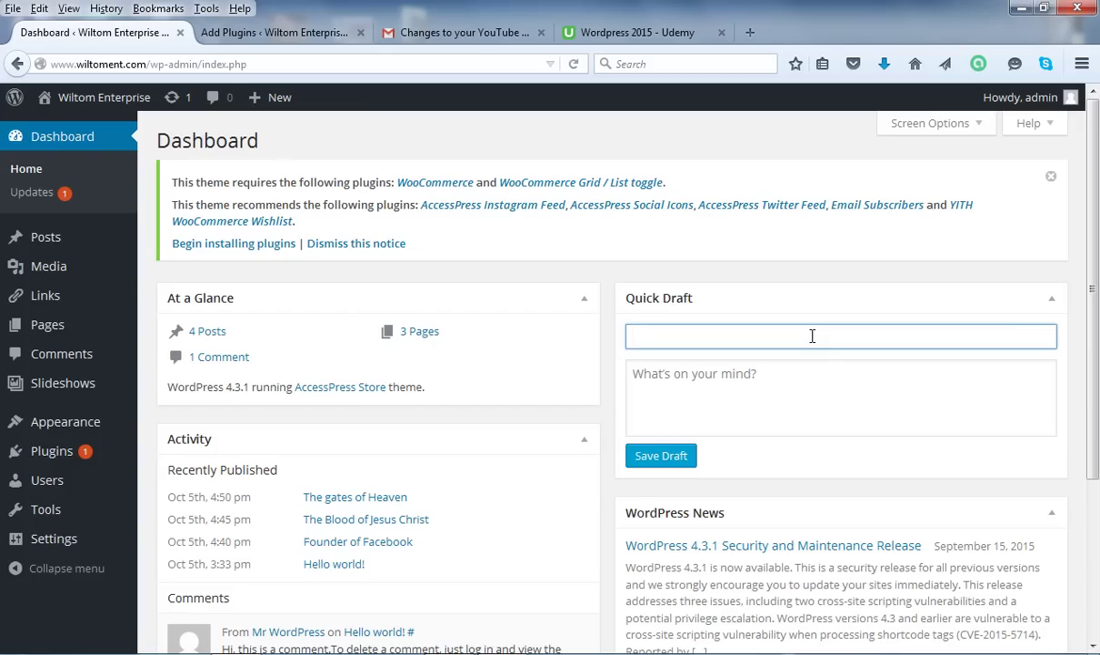
Go from the Dashboard to the Add Plugins page through the Plugins menu.
click(658, 332)
mouse_move(52, 459)
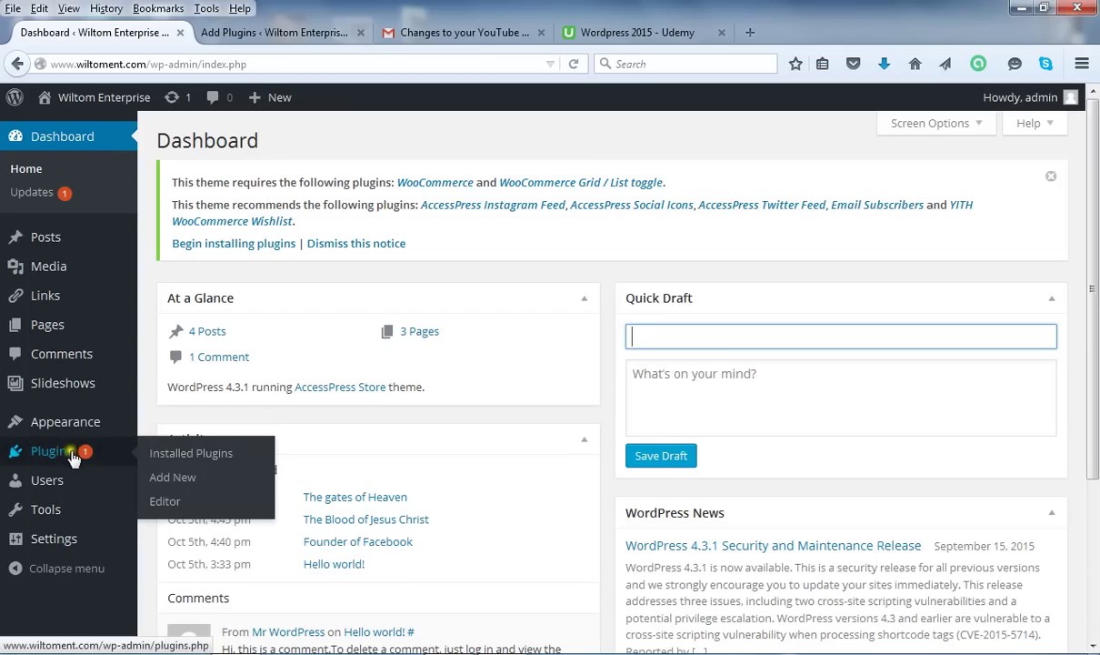
click(182, 478)
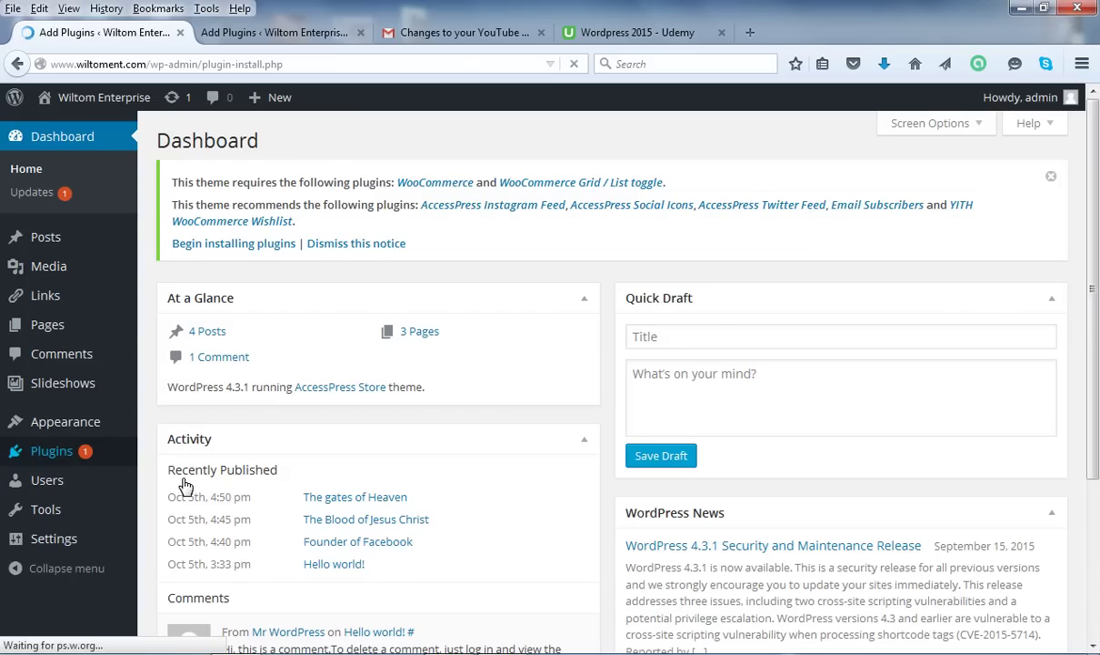
click(181, 479)
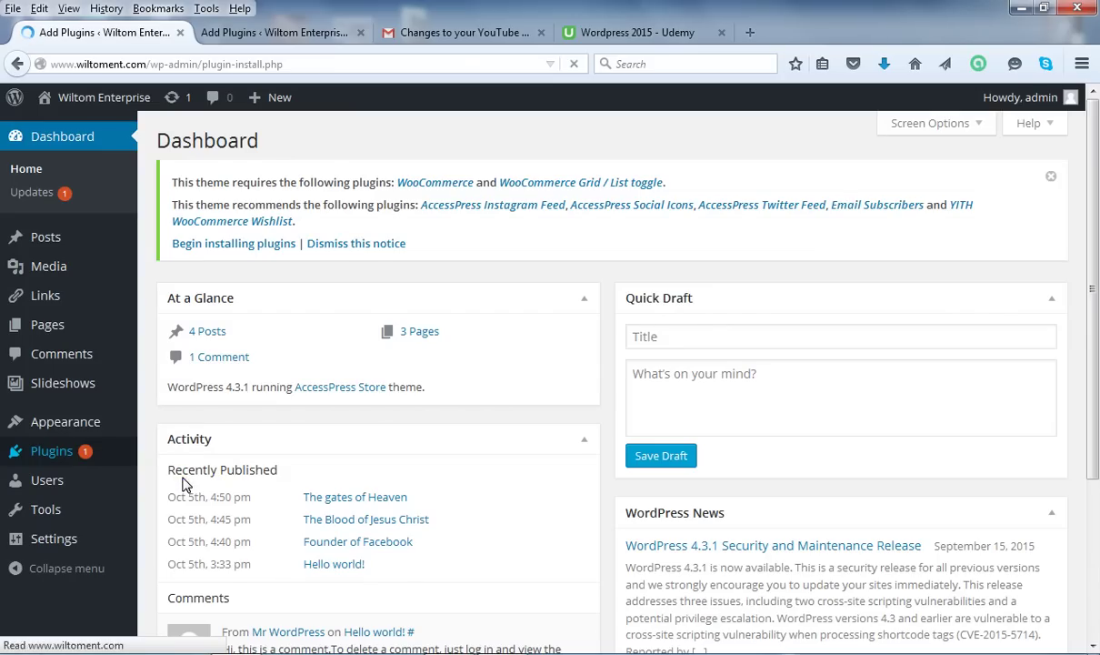
click(173, 480)
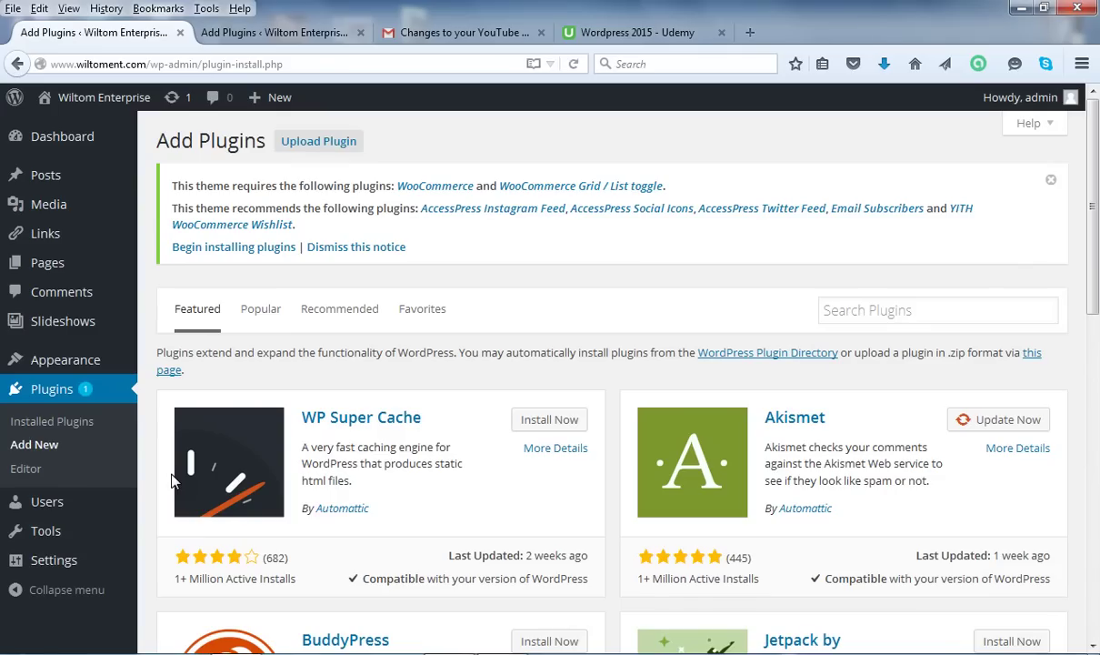
Search plugins for 'visual form builder' and scroll the results to Visual Form Builder.
click(904, 305)
click(901, 312)
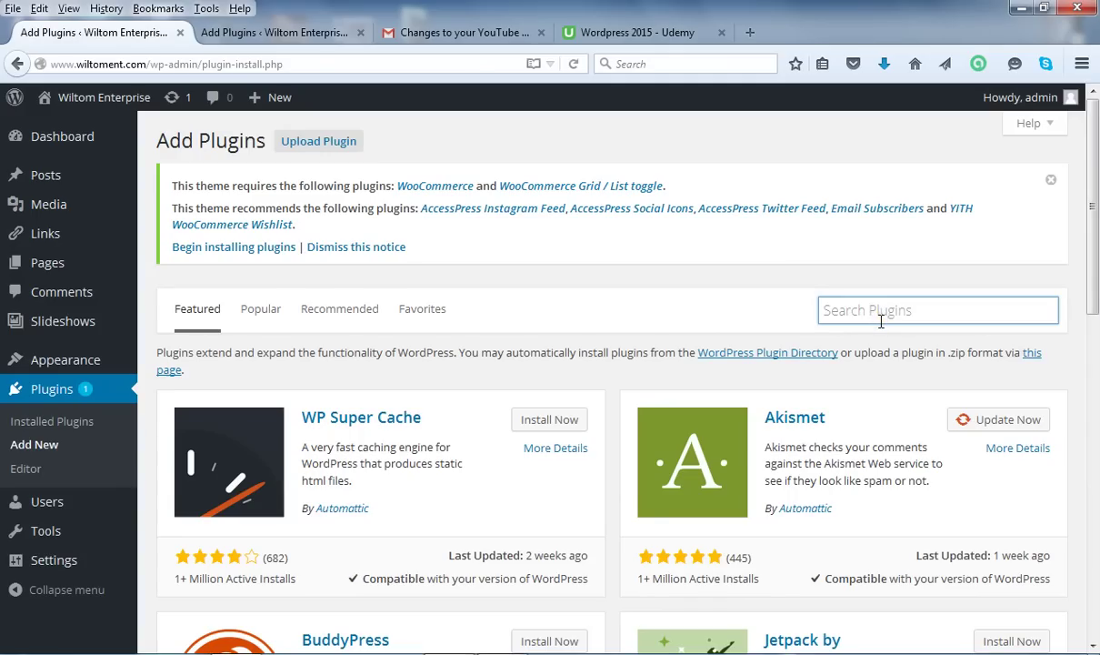
text(visual fo)
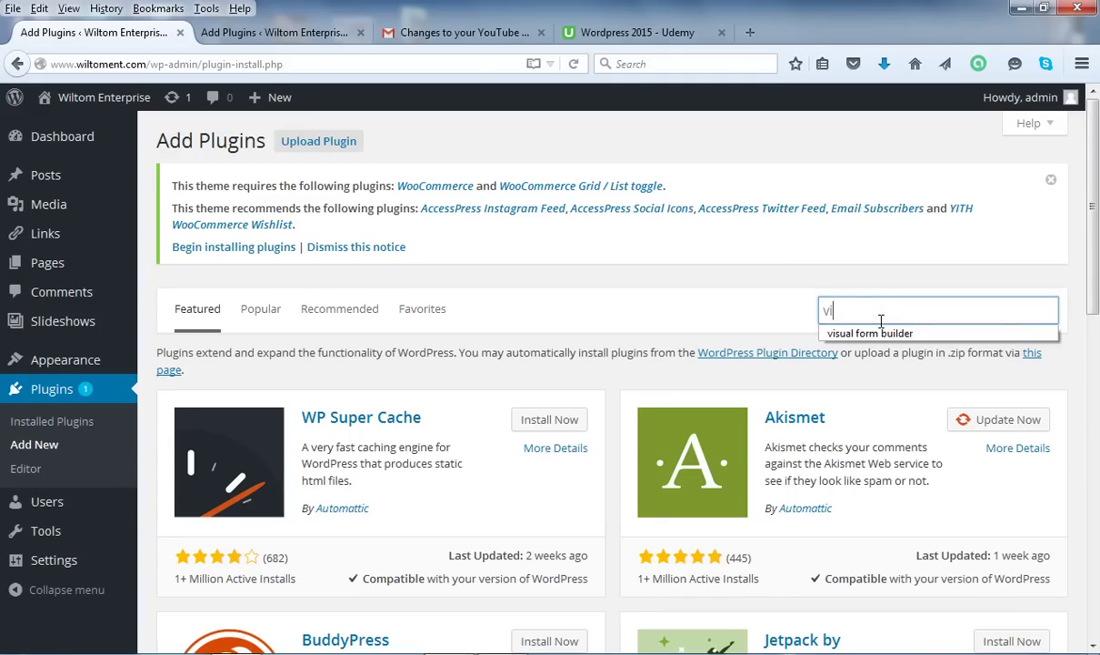
text(rm builder)
key(Return)
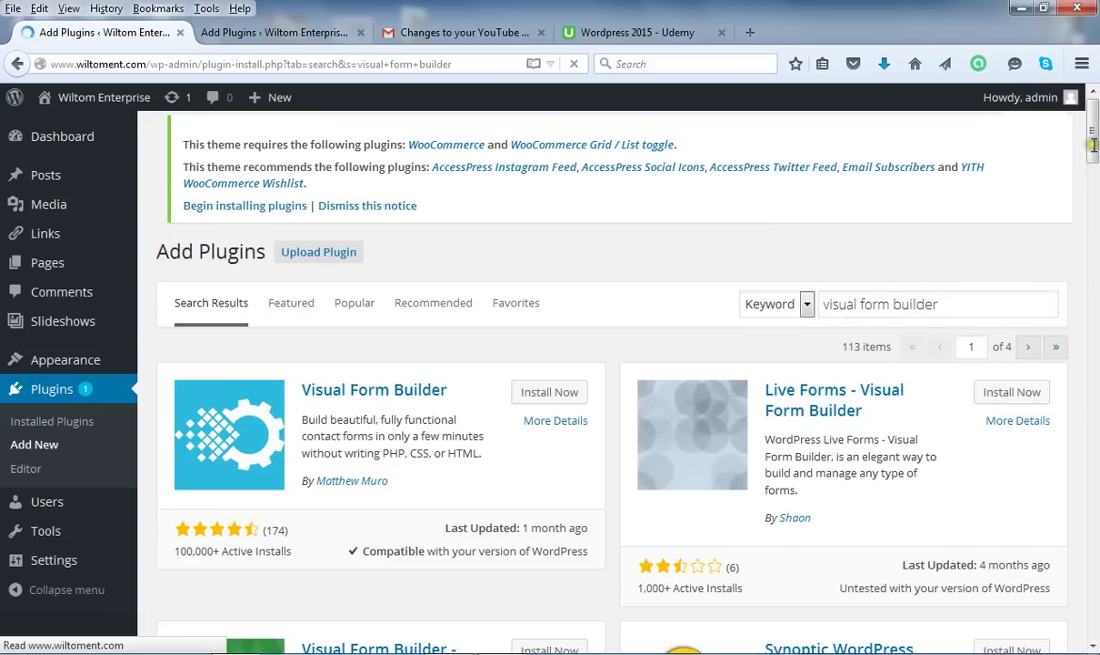
drag(1094, 152, 1094, 194)
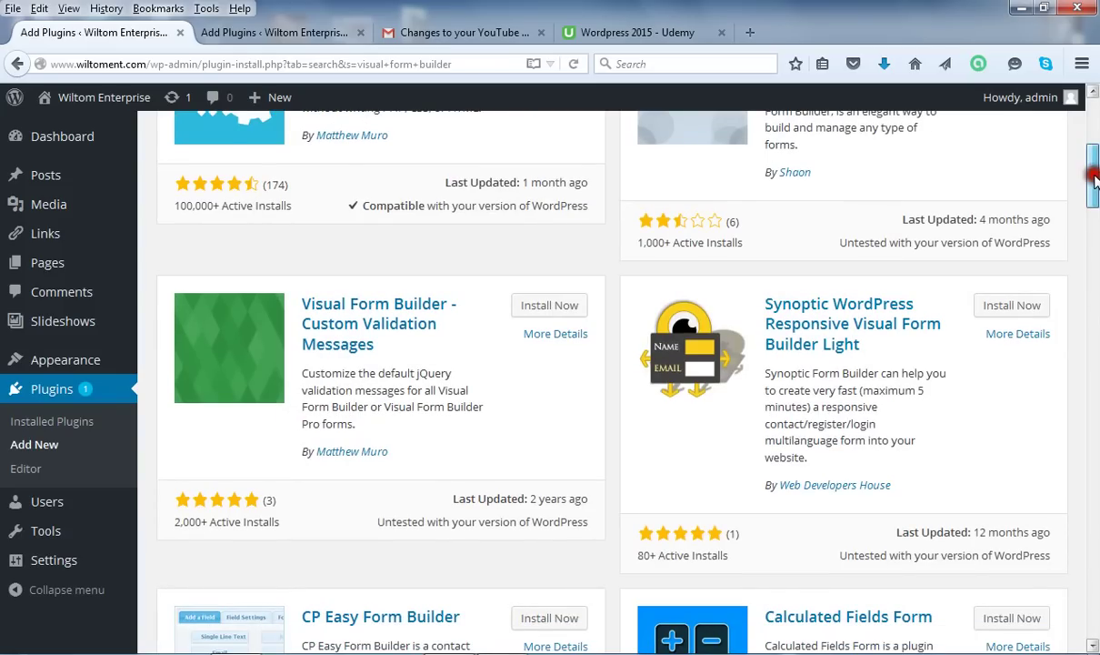
drag(1095, 179, 1095, 133)
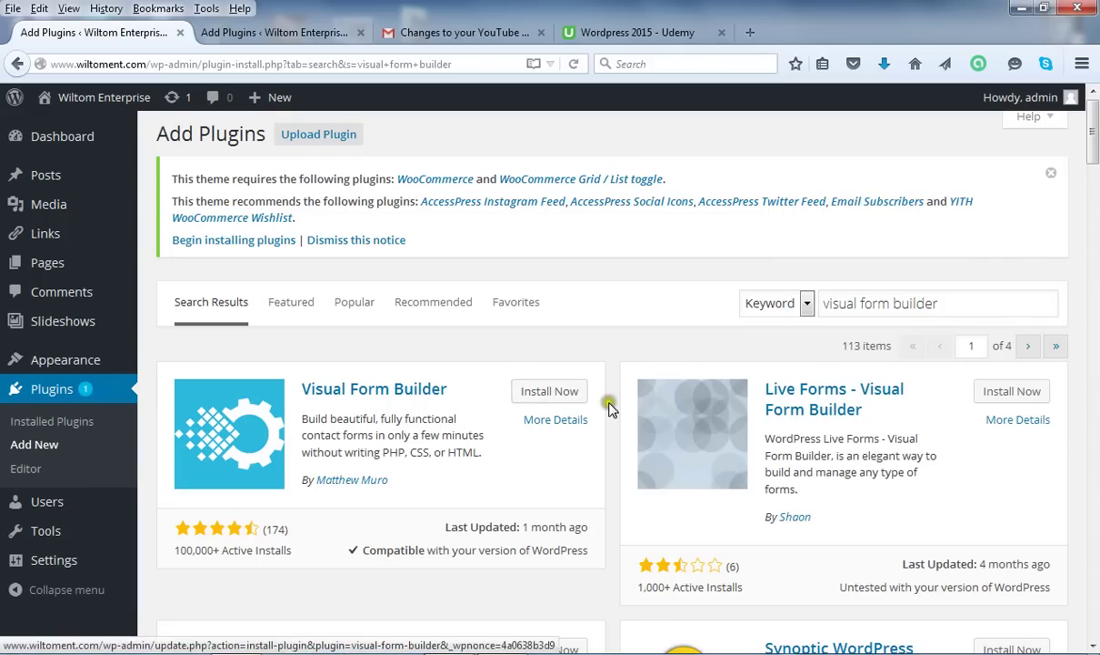
Install Visual Form Builder 2.8.6 and activate it.
click(579, 398)
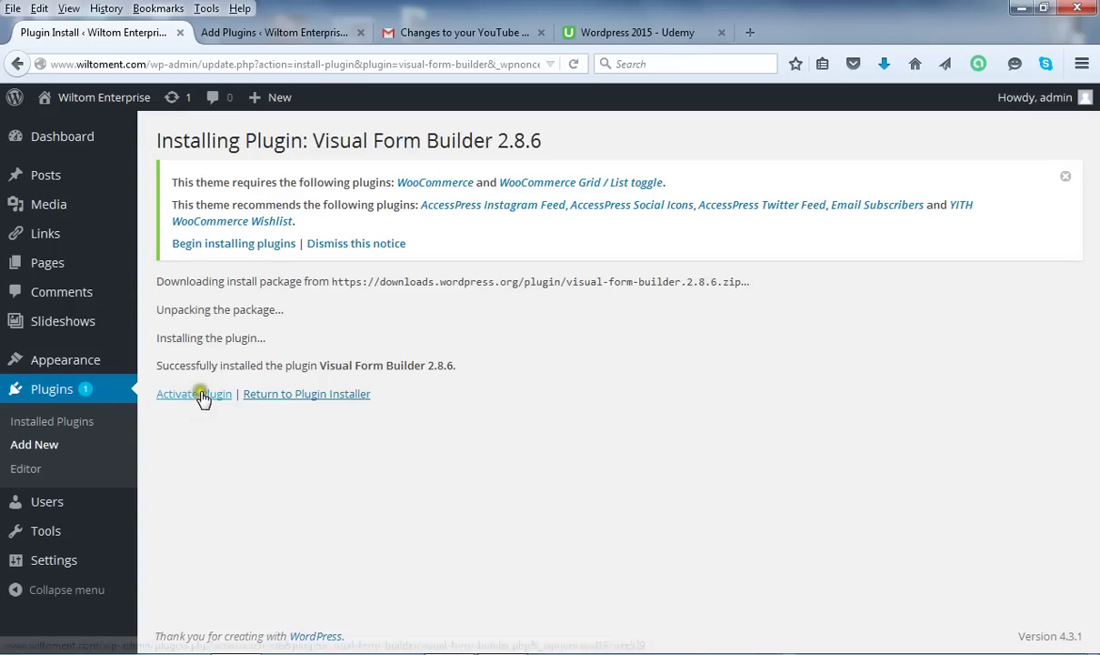
click(201, 394)
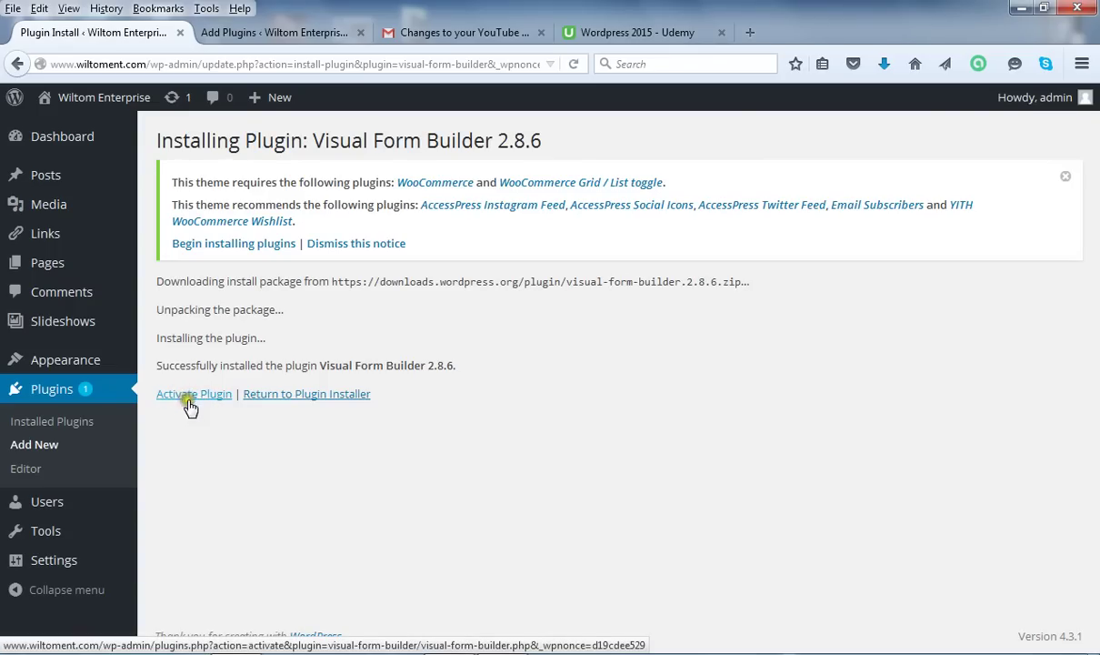
click(203, 397)
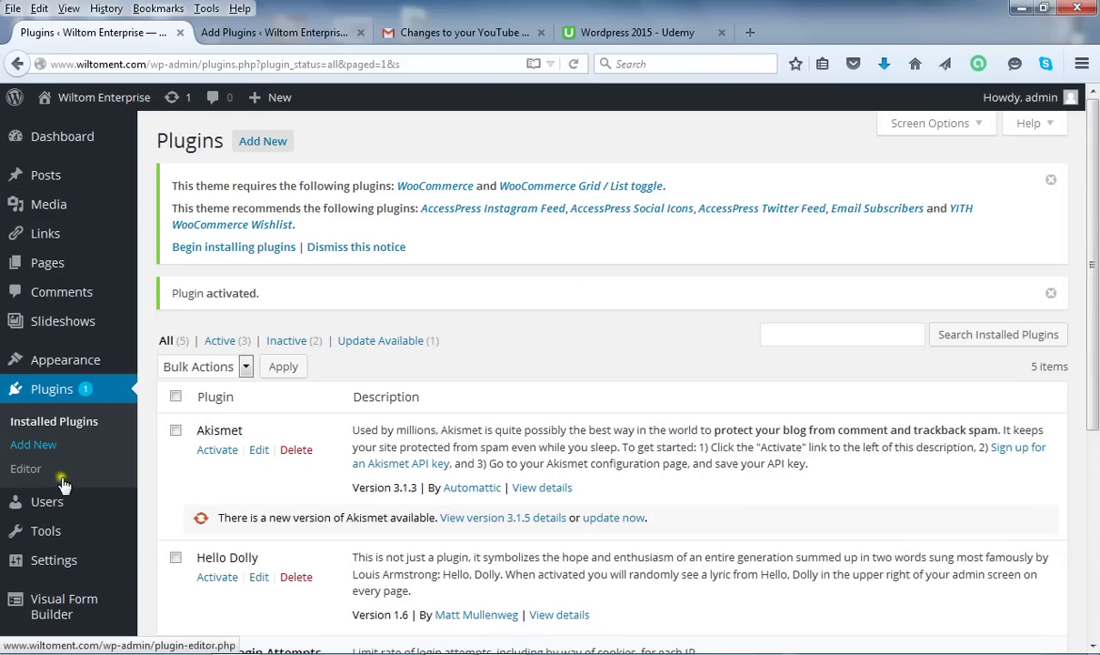
Open Visual Form Builder's Settings page from the admin menu.
mouse_move(64, 595)
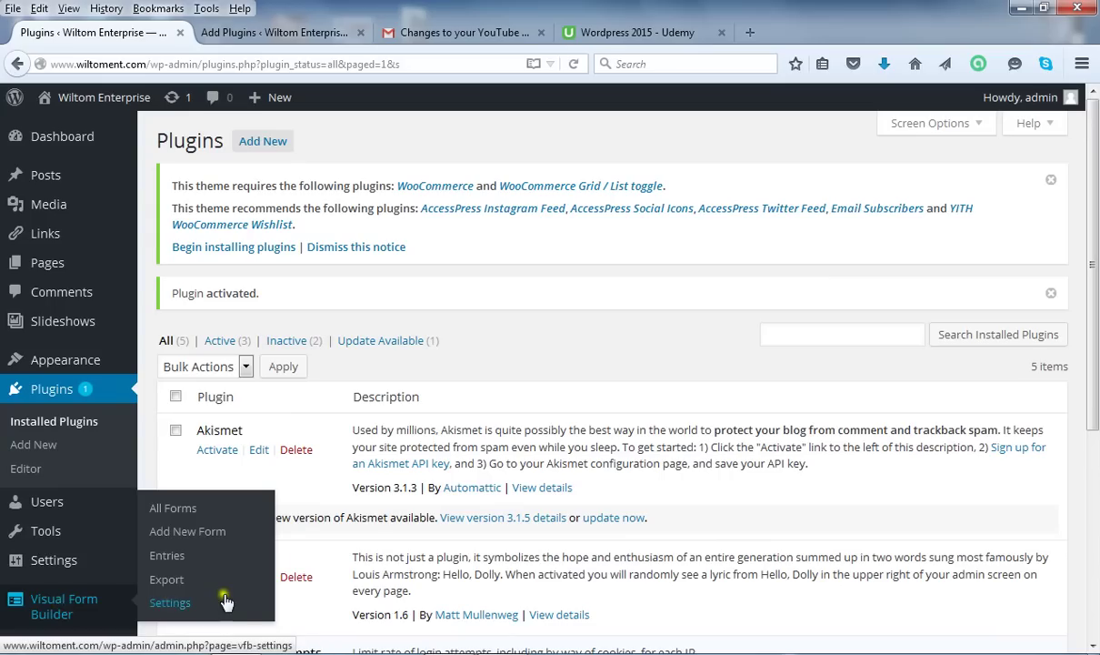
click(187, 607)
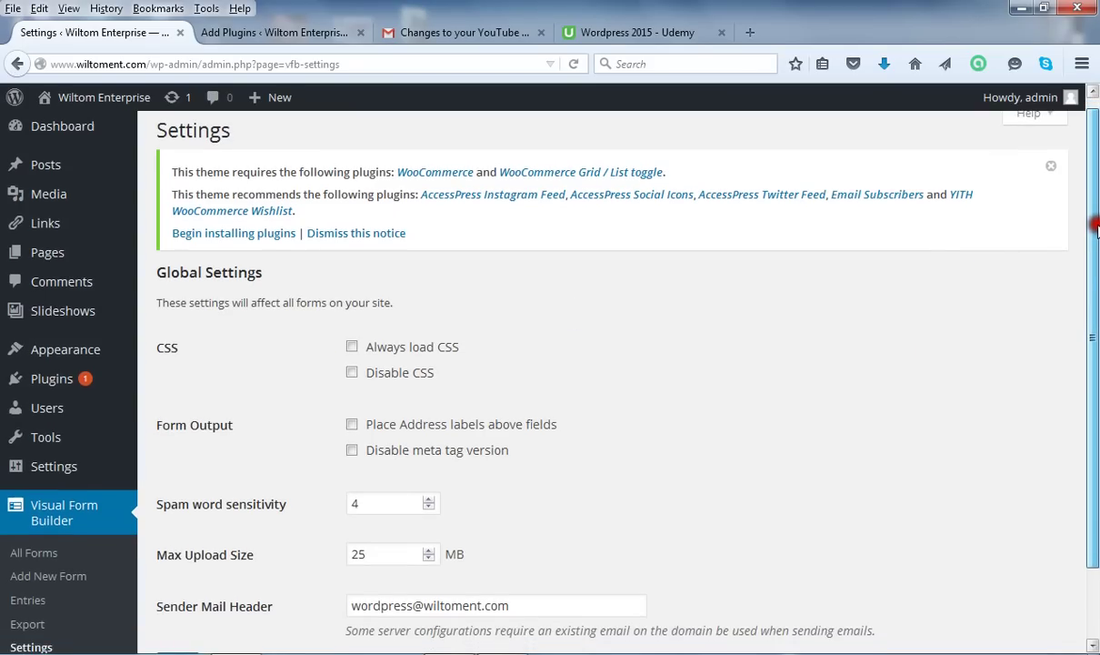
Change Global Settings' Max Upload Size from 25 to 250 MB.
drag(1096, 220, 1096, 265)
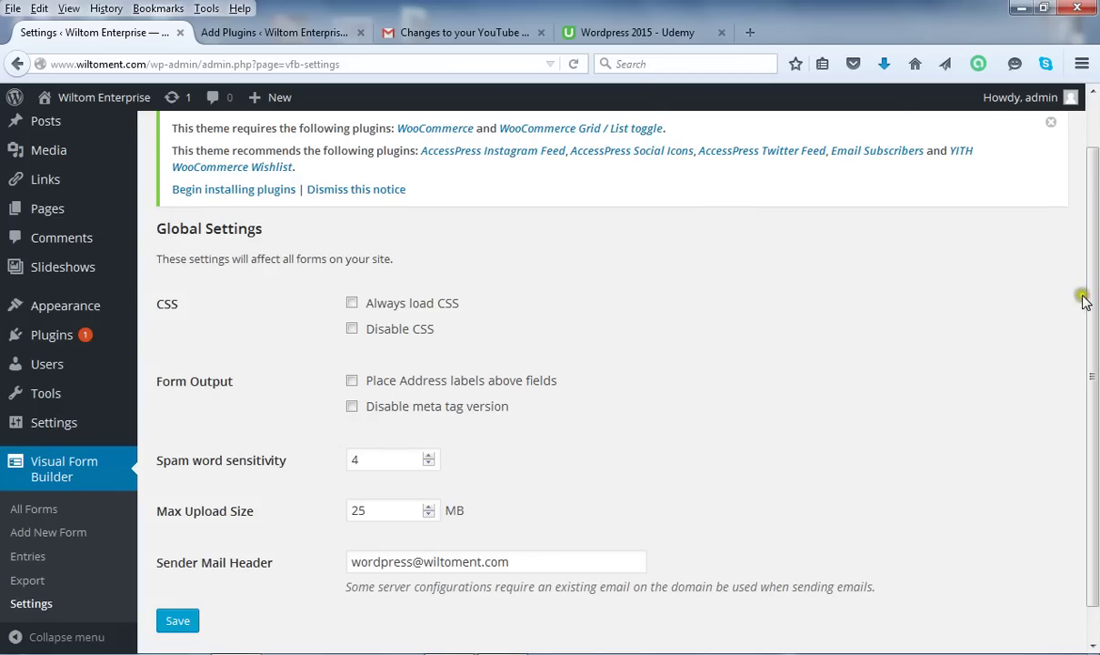
drag(1088, 296, 1087, 345)
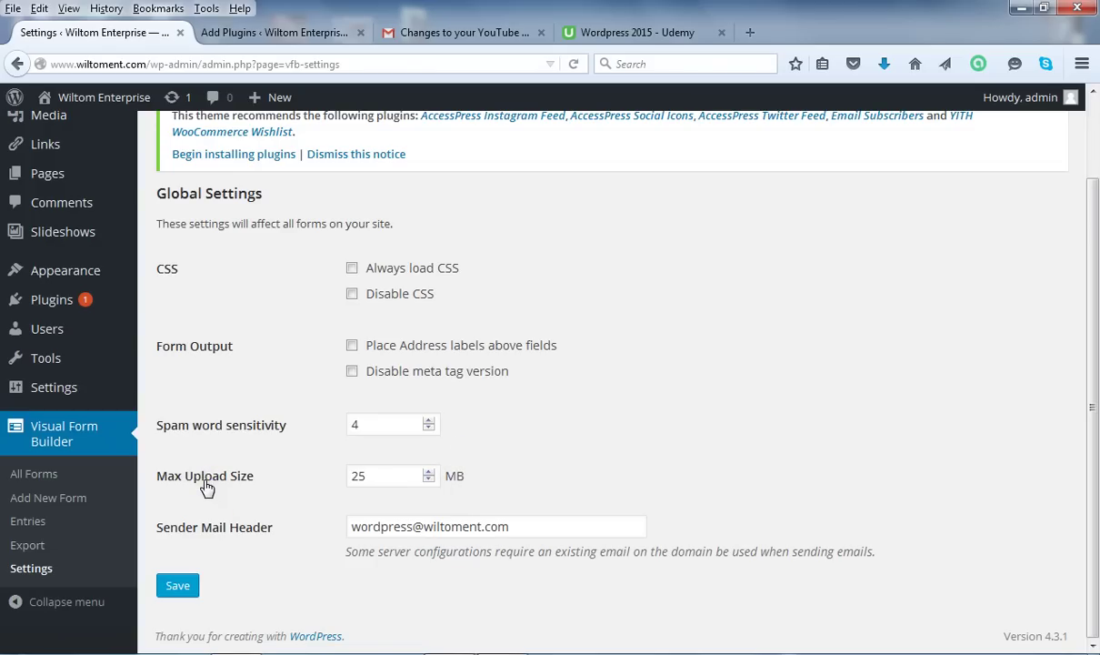
click(409, 472)
text(0)
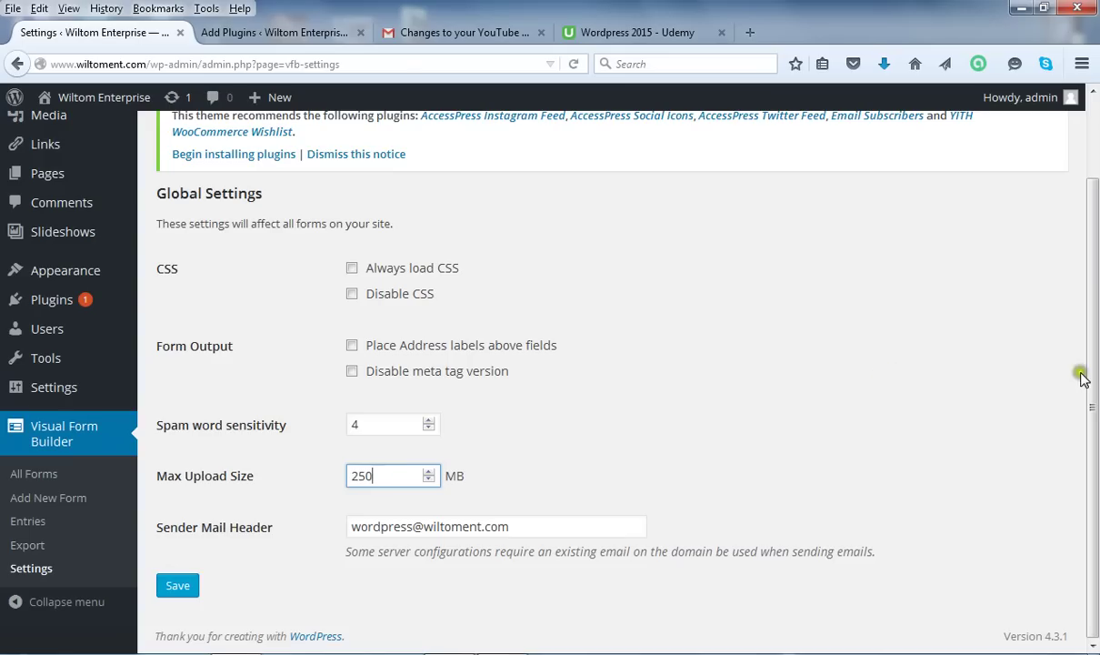
drag(1095, 369, 1097, 470)
drag(352, 528, 412, 526)
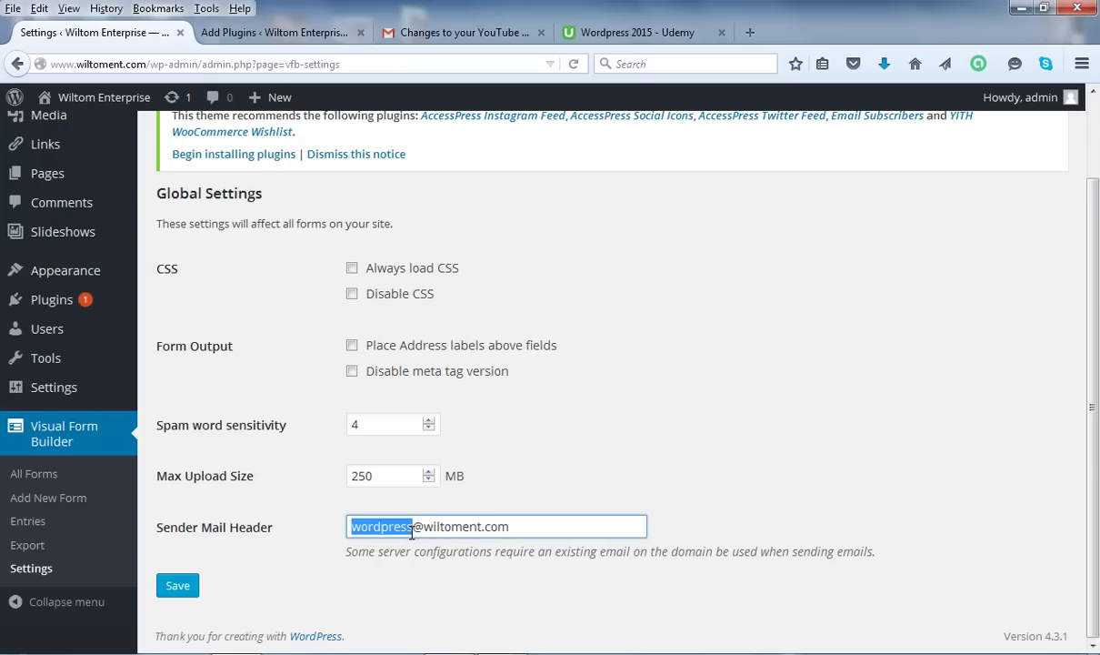
Replace the Sender Mail Header with the owner's own Gmail address.
drag(521, 528, 354, 538)
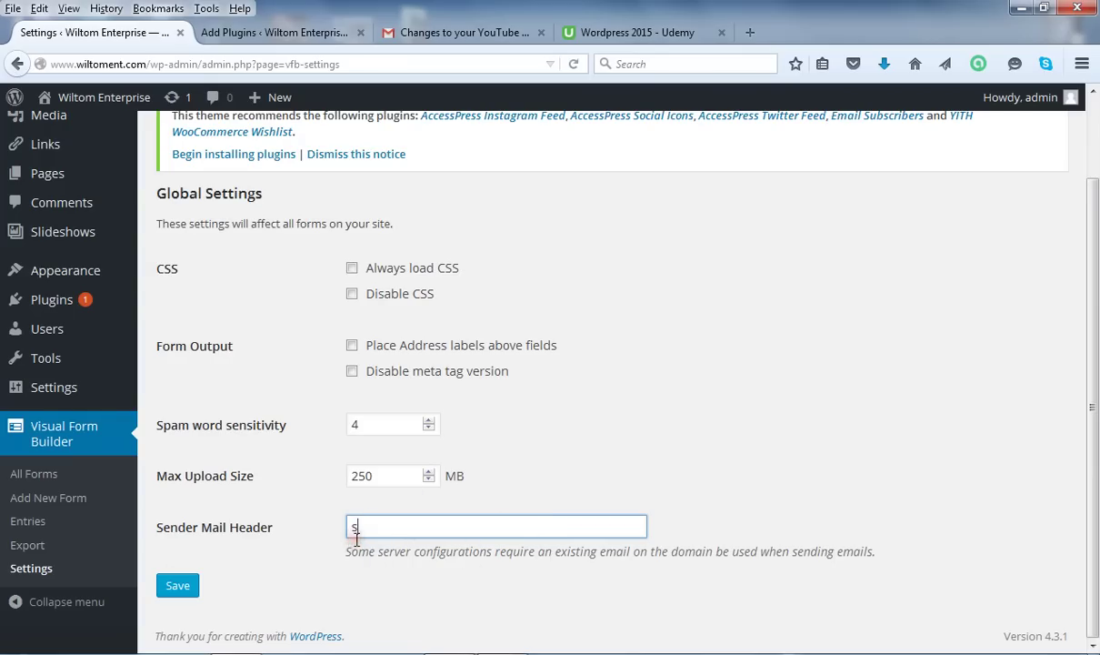
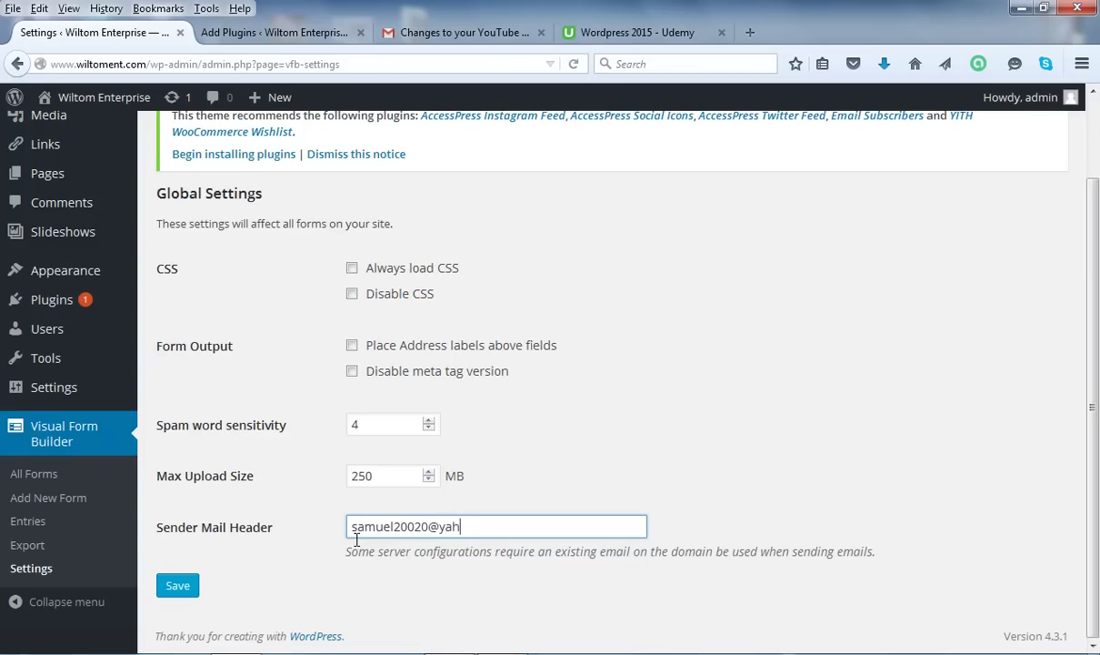
drag(502, 528, 303, 537)
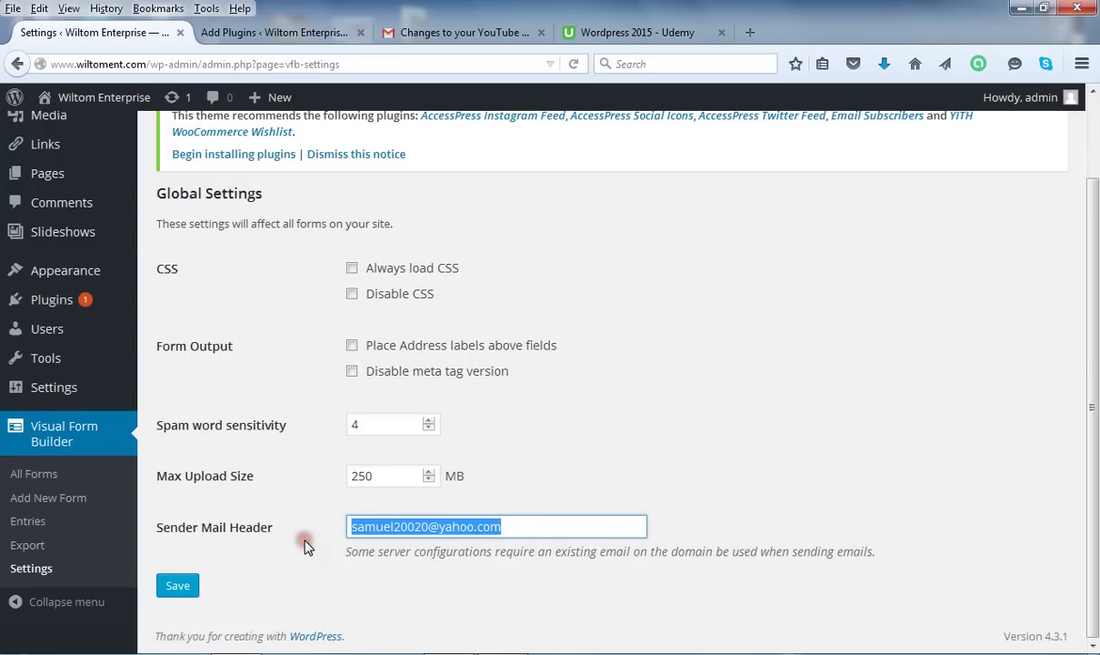
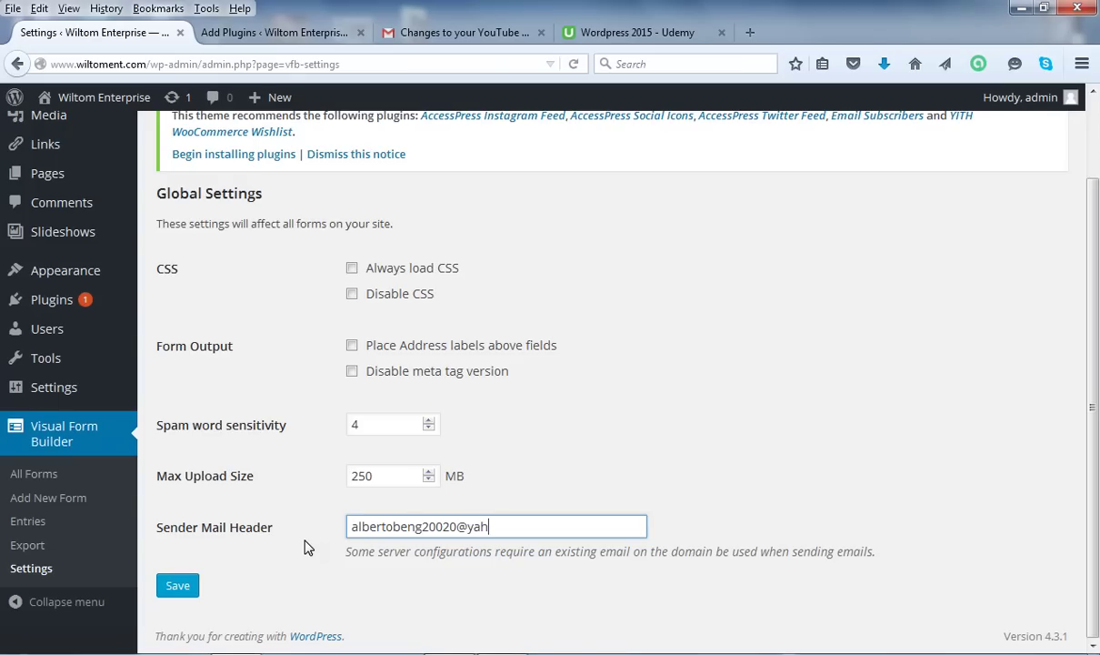
text(gmail)
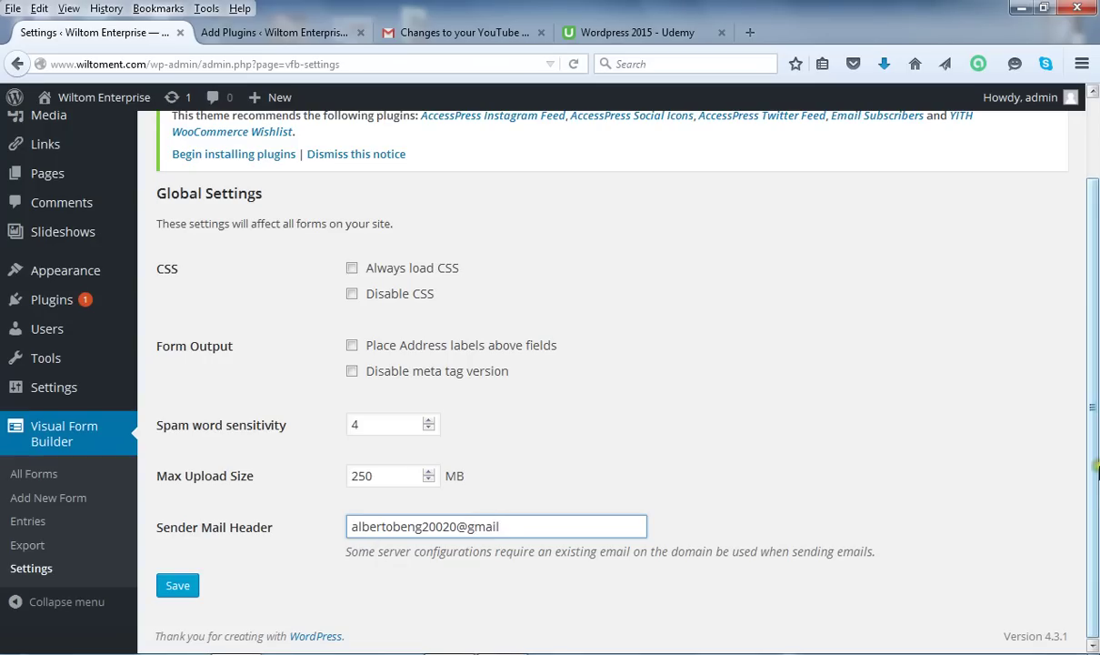
Save the form builder settings, keeping the 250 MB upload limit.
click(1095, 488)
drag(1096, 489, 727, 474)
click(177, 587)
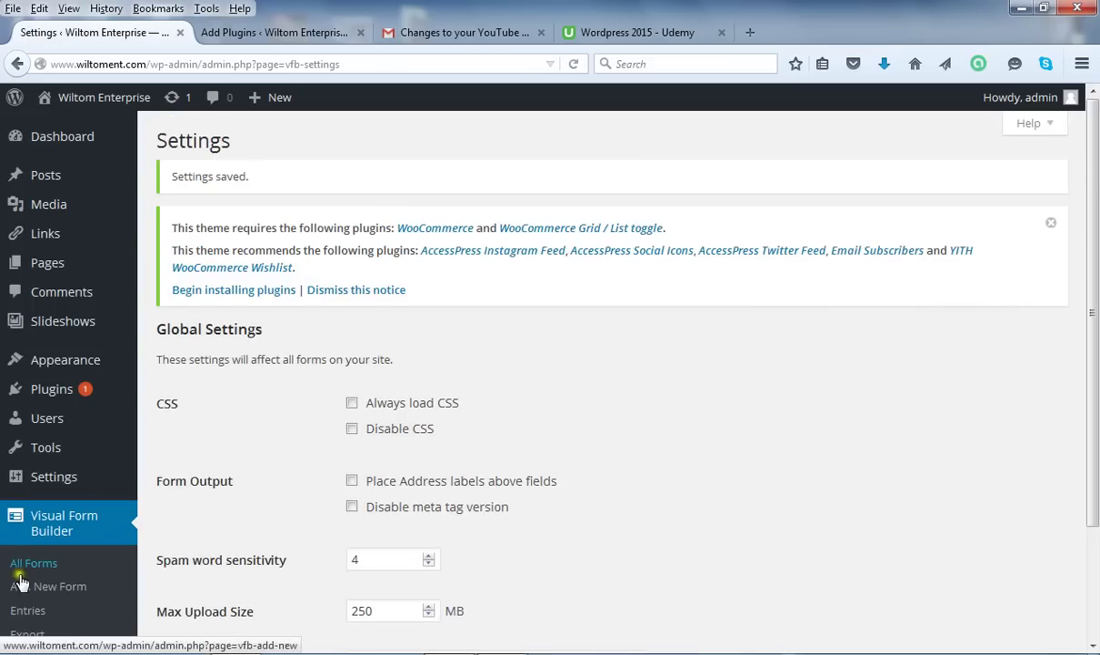
Open Add New Form under Visual Form Builder.
drag(1096, 336, 1095, 482)
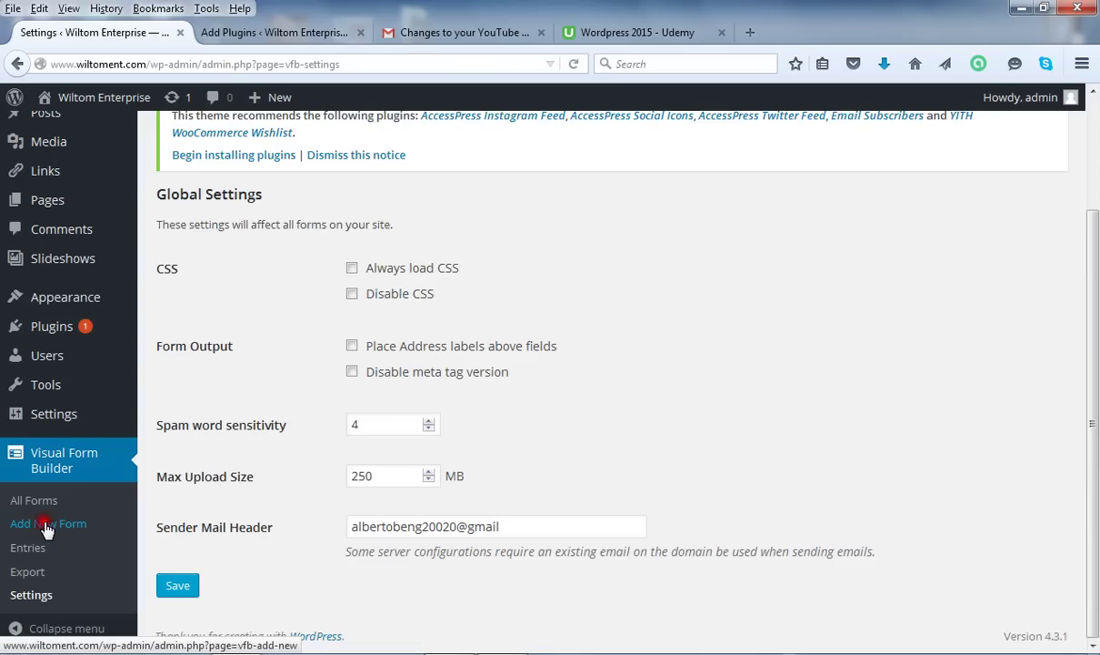
click(46, 528)
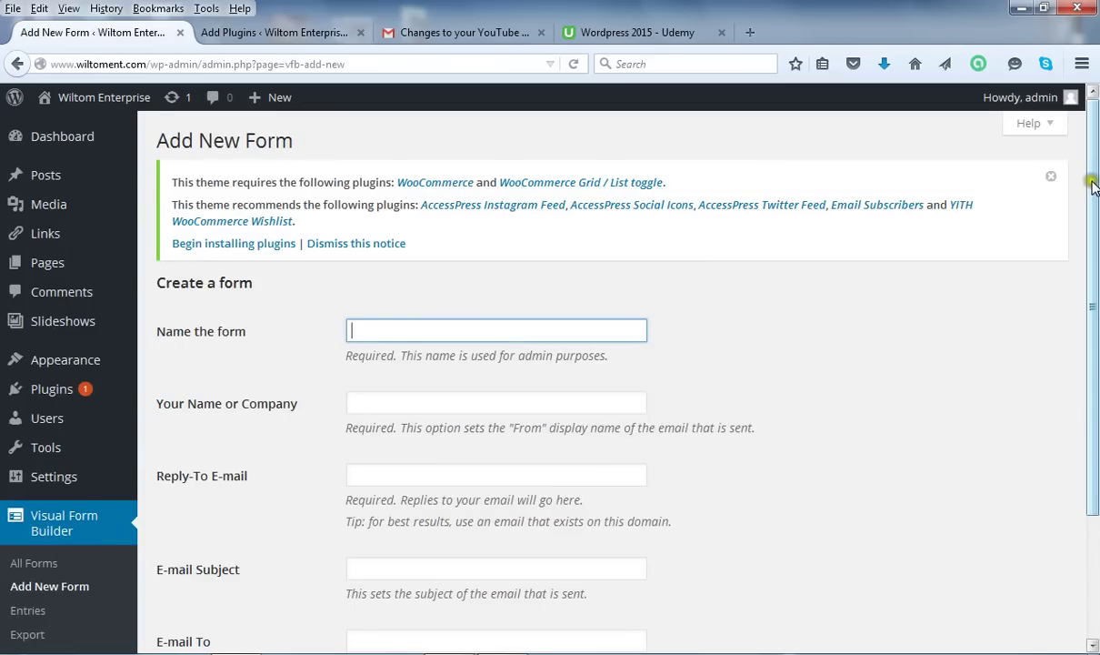
Name the new form 'Application Form'.
drag(1093, 185, 1093, 233)
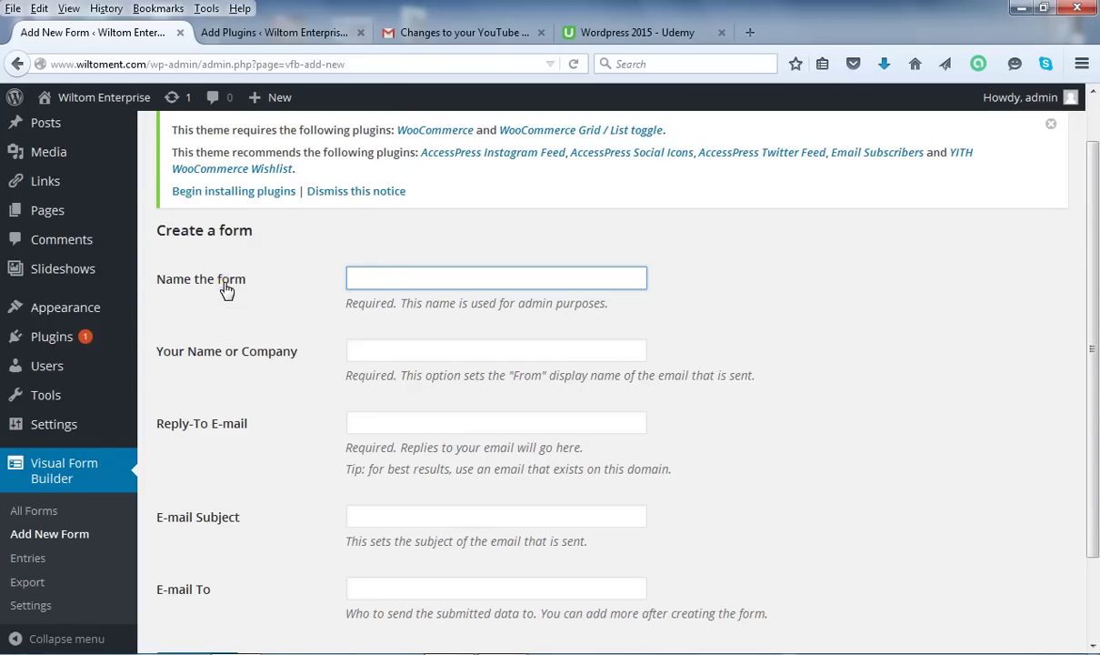
click(386, 274)
text(Application)
text(Form)
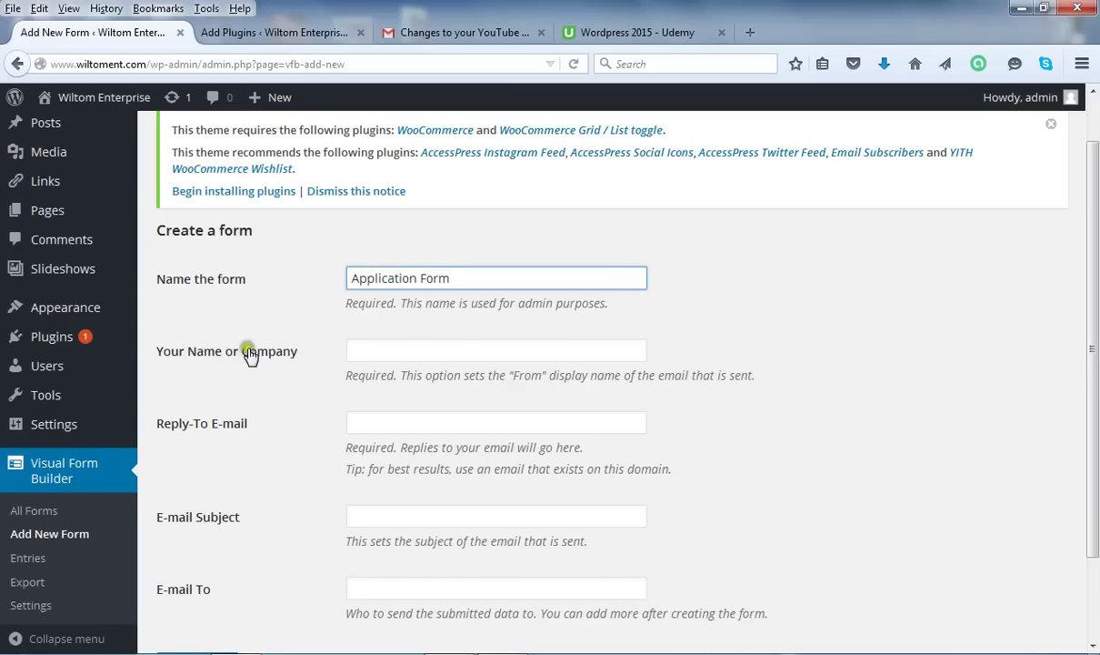
click(375, 349)
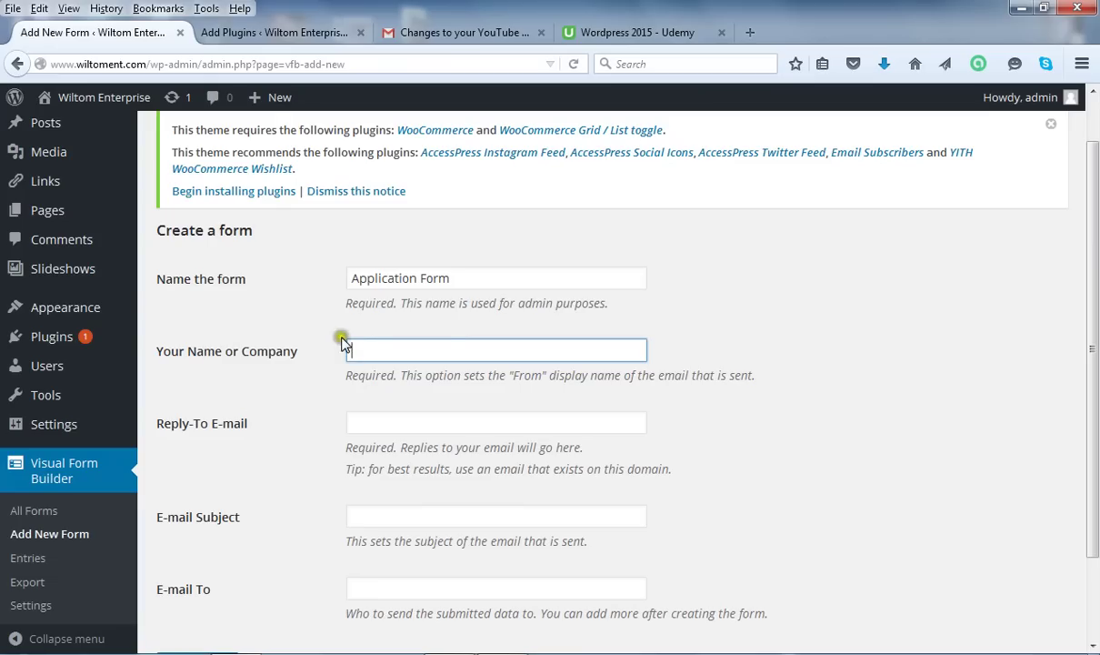
Enter 'Tuga Media' as the form's sender name or company.
click(384, 351)
text(Tuga Media)
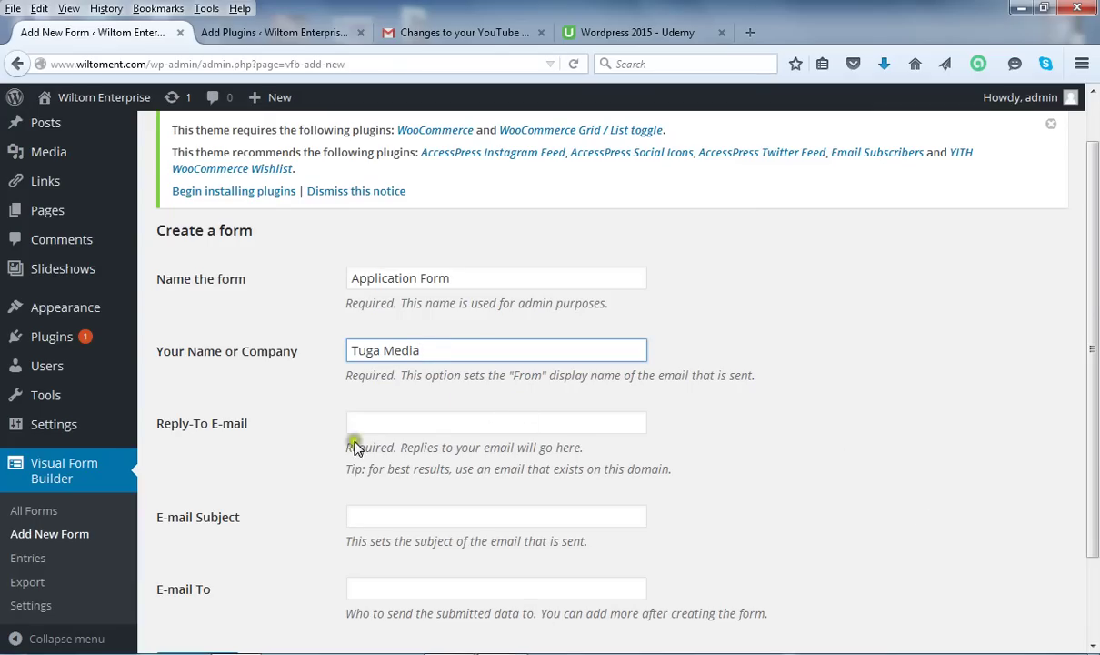
drag(1095, 291, 1095, 336)
Enter the reply-to e-mail address and set the e-mail subject to 'JOB APPLICATION'.
click(365, 361)
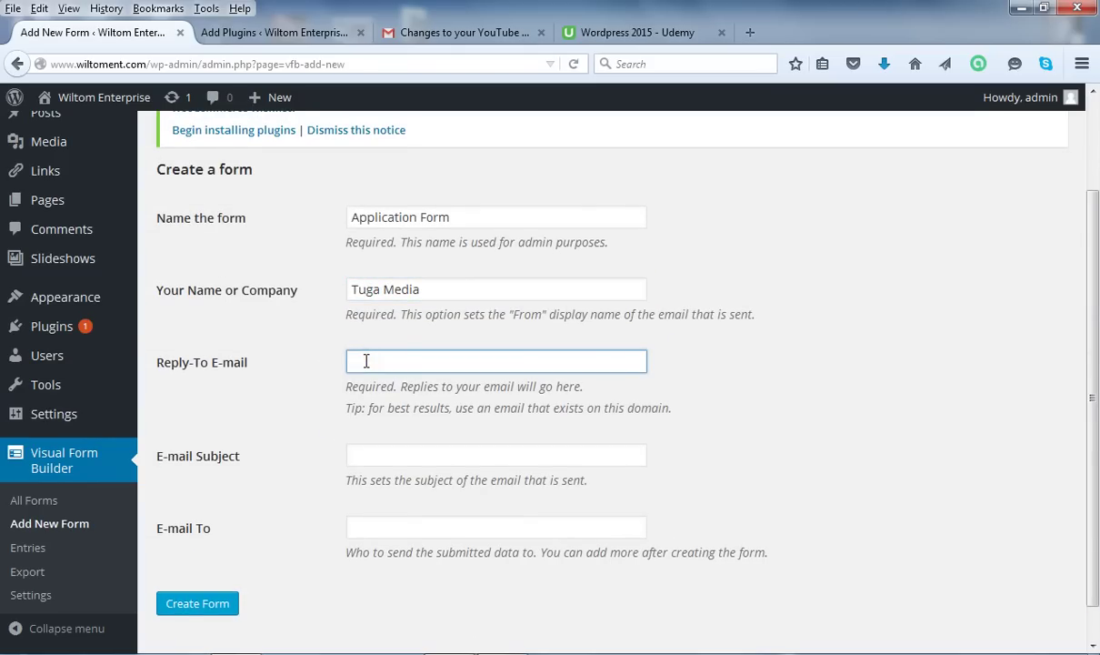
click(400, 455)
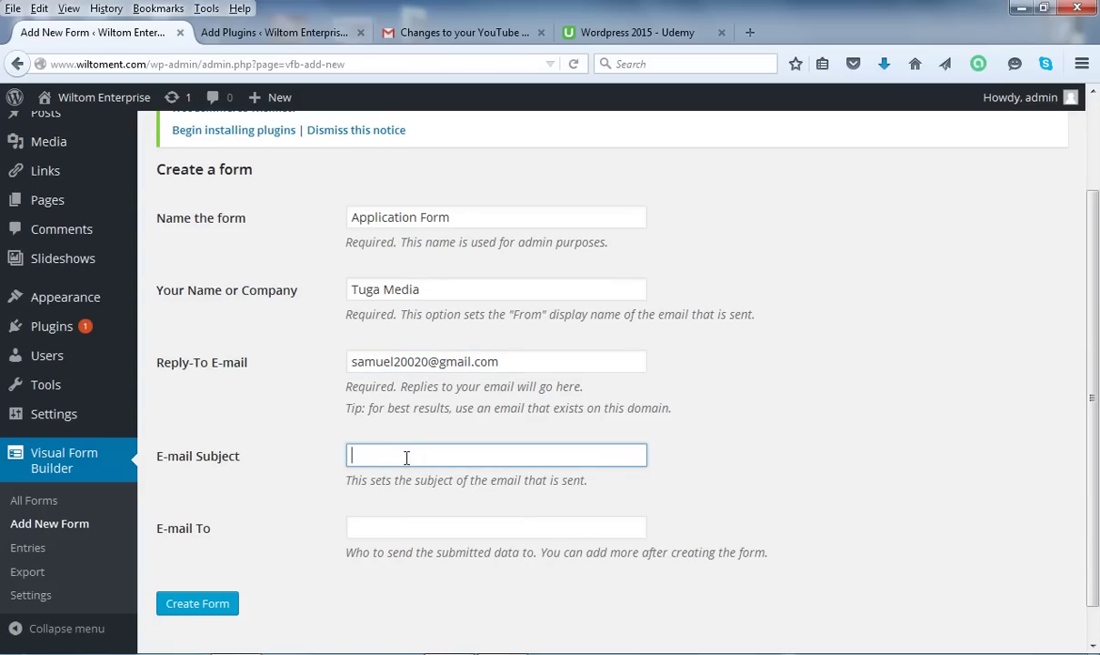
text(Job APPLICATION)
click(376, 458)
drag(375, 457, 337, 459)
key(BackSpace)
text(JOB)
click(400, 527)
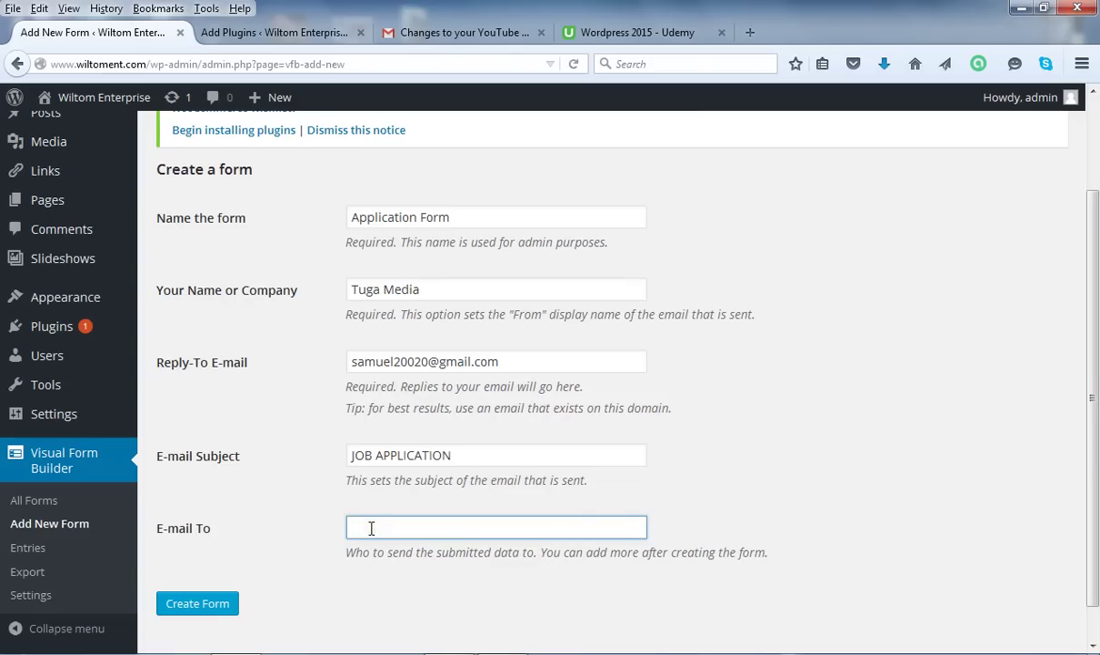
Enter the recipient's e-mail address in the E-mail To field, fixing typos, and submit the settings.
click(369, 528)
text(A)
key(BackSpace)
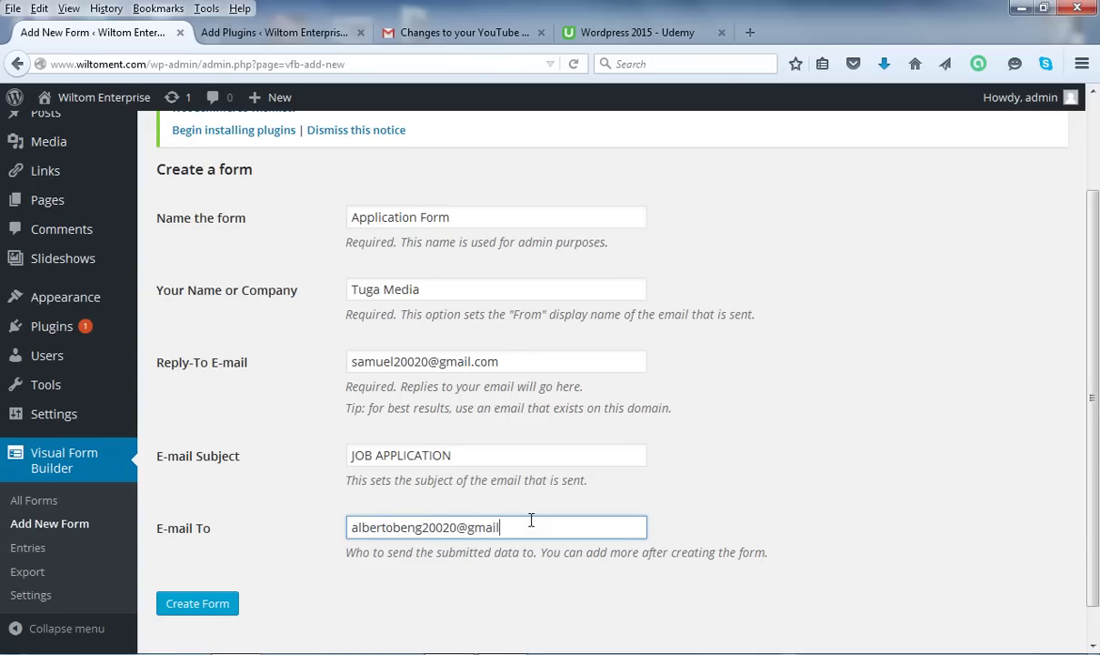
click(214, 609)
Create the Application Form and load it in the Visual Form Builder editor.
click(215, 609)
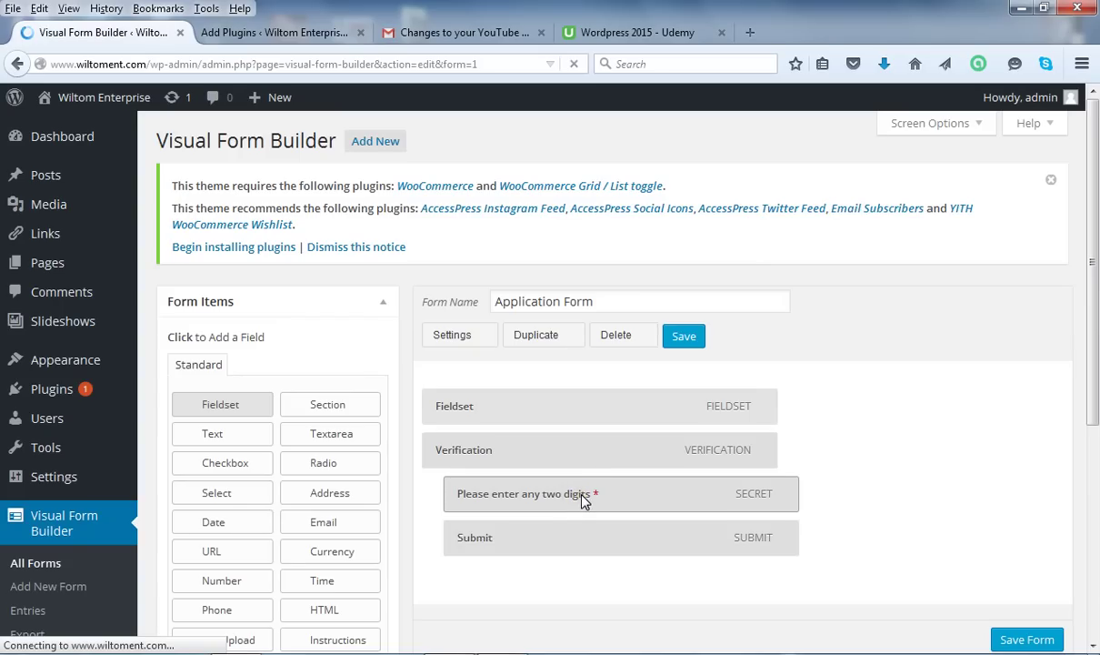
click(581, 499)
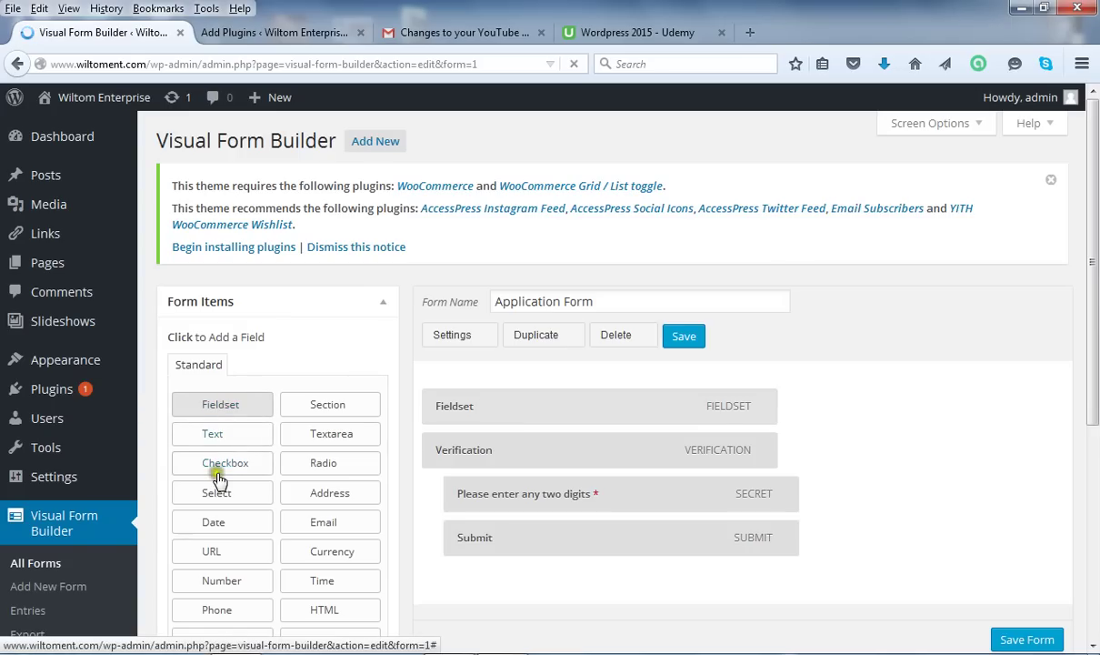
drag(218, 480, 546, 412)
drag(348, 549, 634, 400)
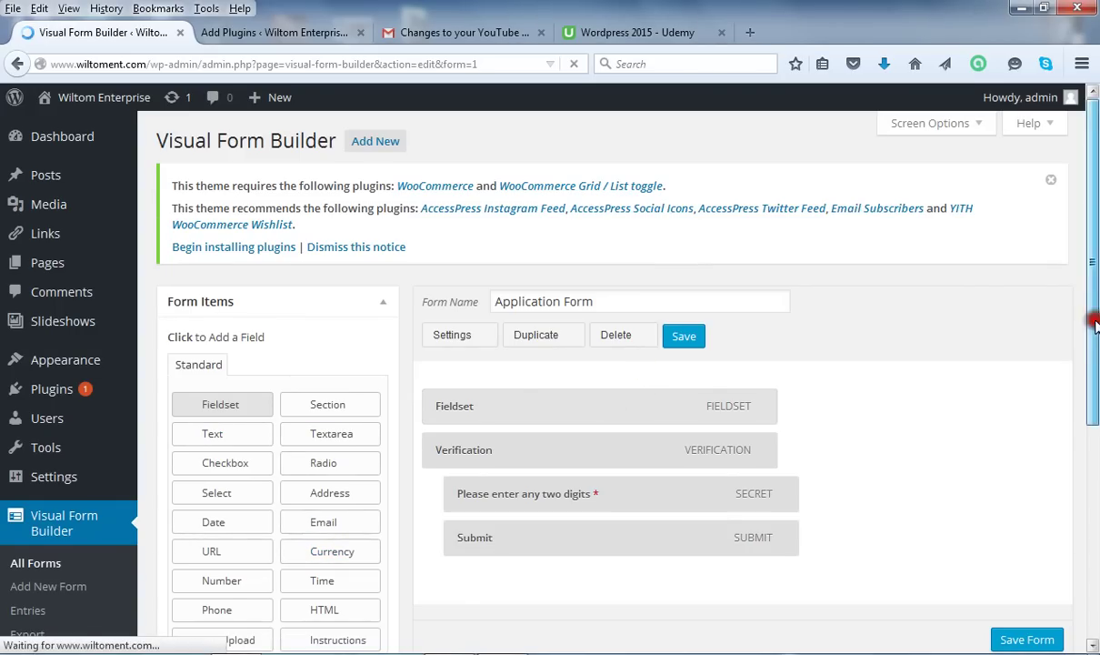
drag(1095, 324, 1094, 367)
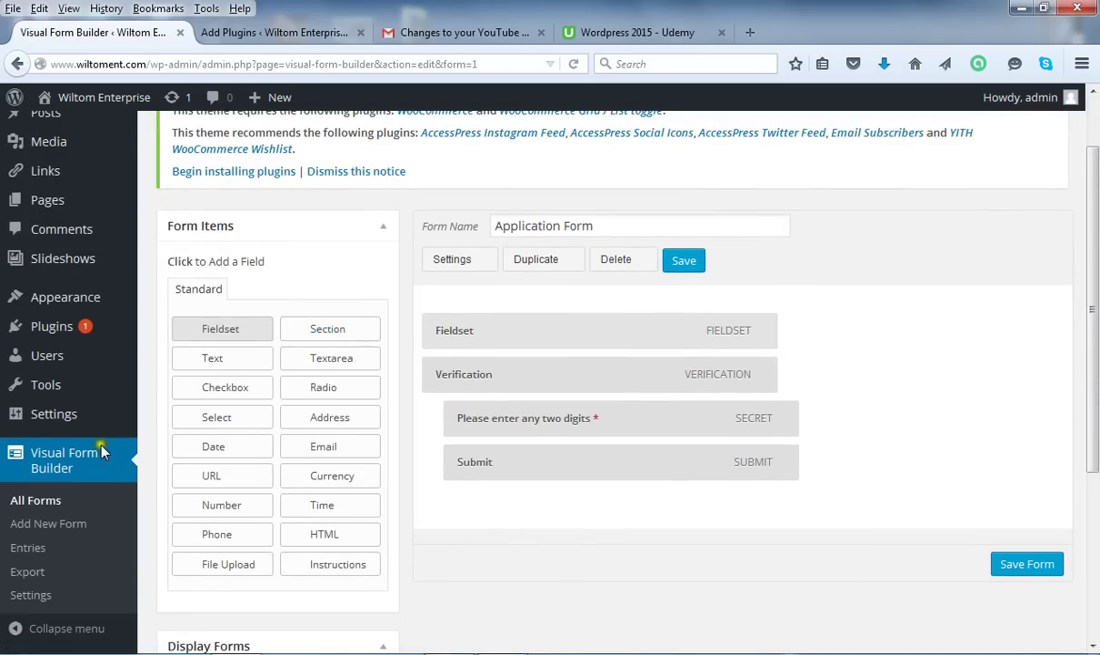
mouse_move(120, 428)
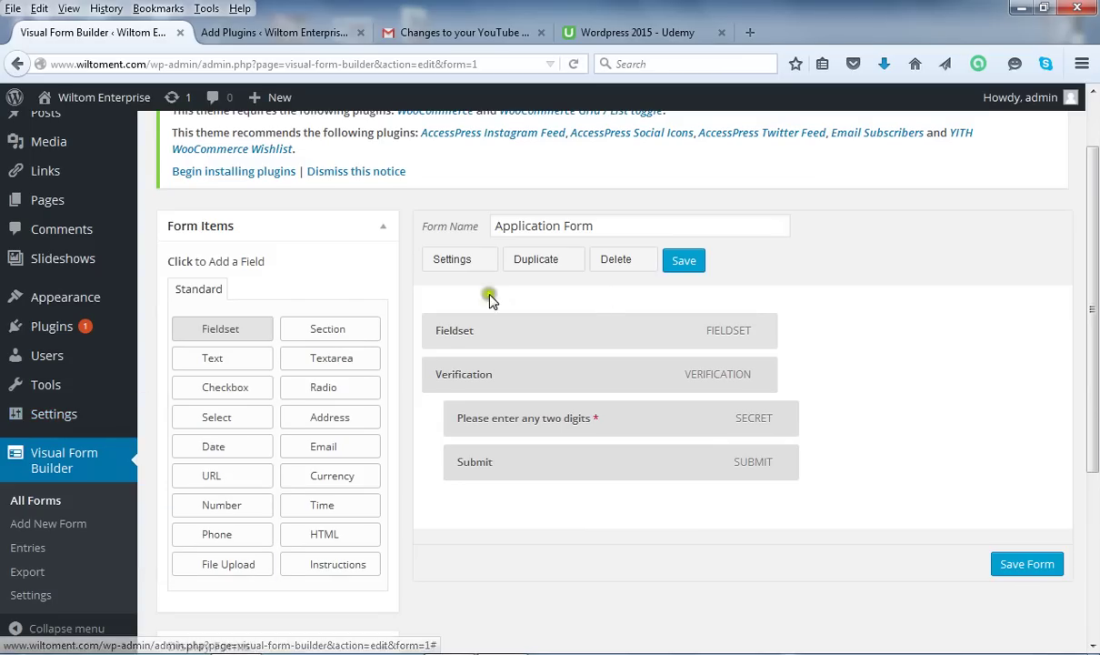
Add two Text fields below the Fieldset, above the Verification section.
click(226, 360)
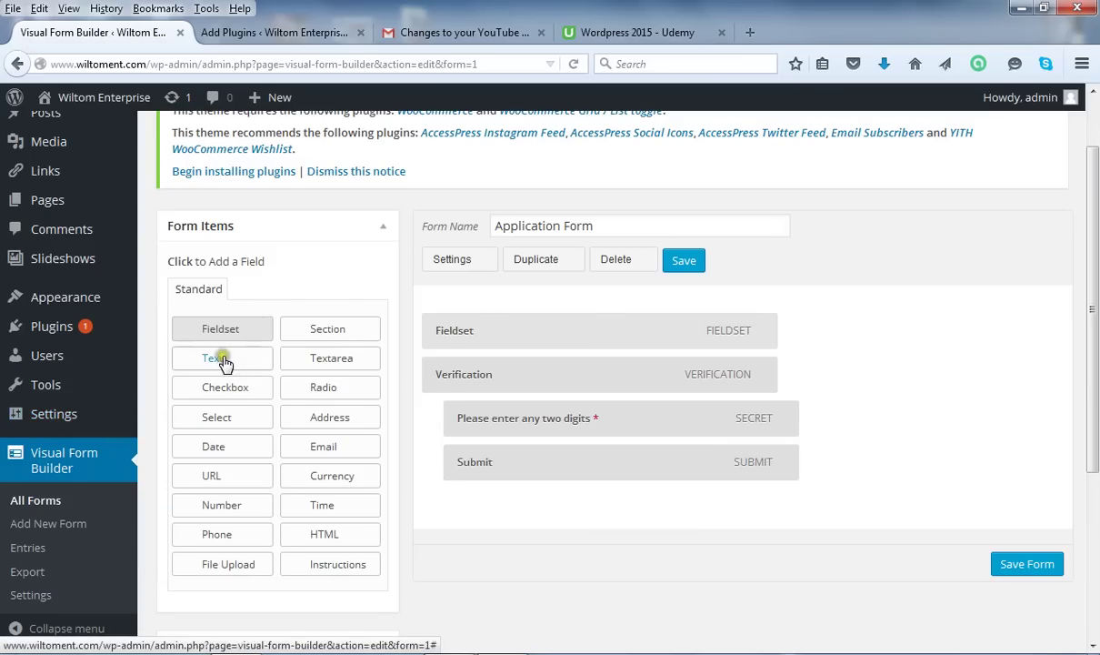
click(235, 389)
click(223, 363)
click(224, 363)
click(226, 358)
click(214, 360)
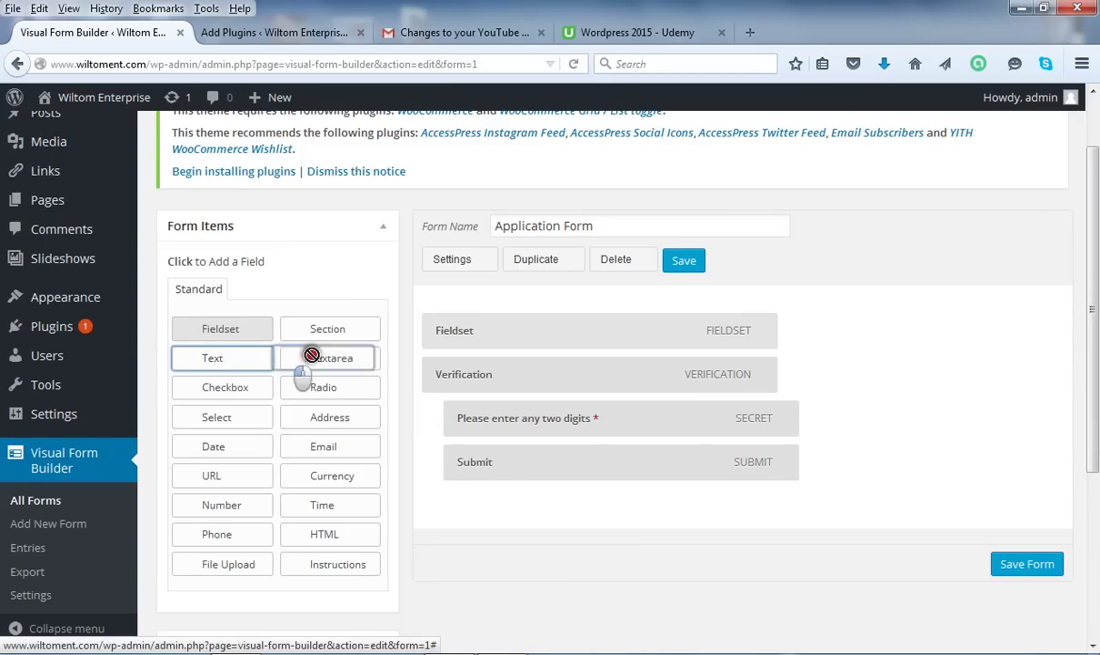
click(220, 364)
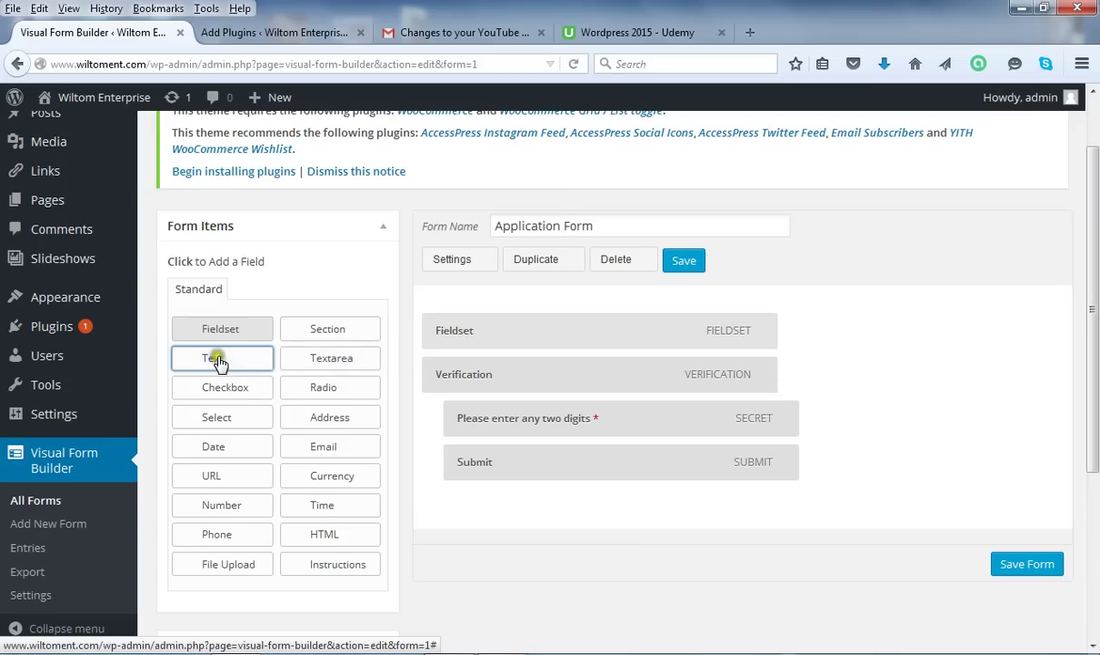
drag(218, 362, 535, 361)
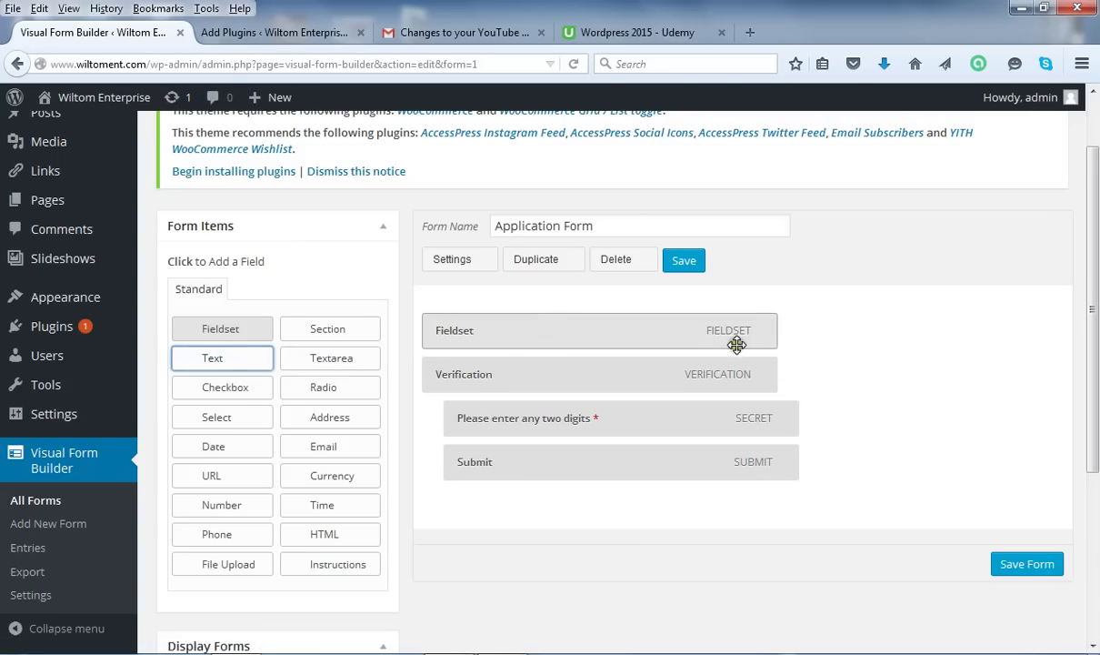
click(228, 359)
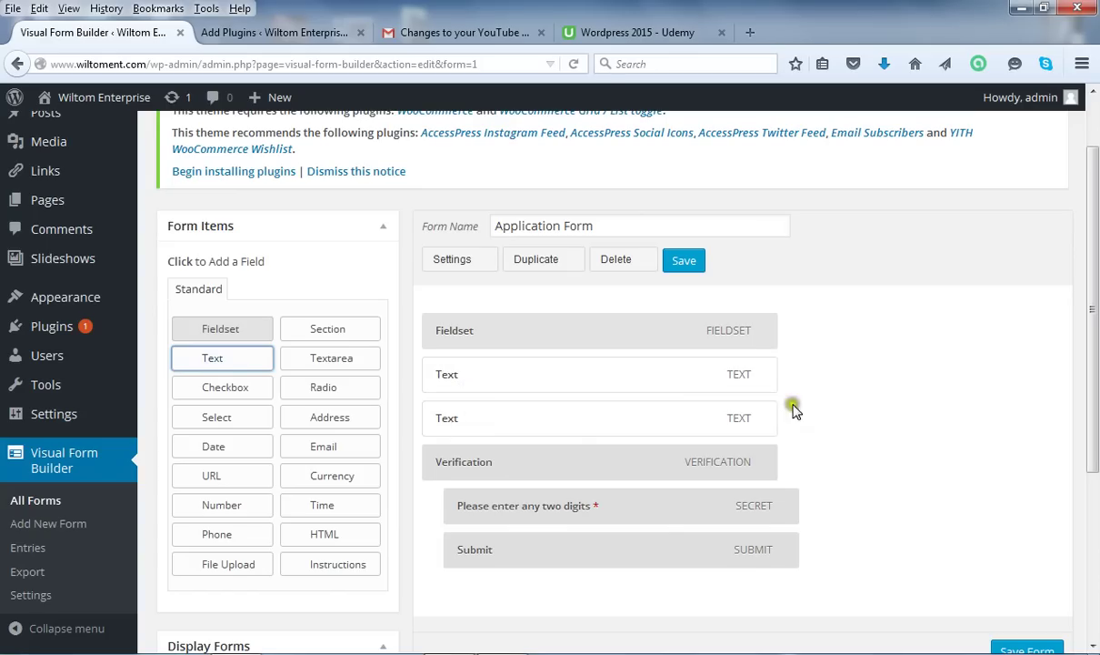
mouse_move(747, 371)
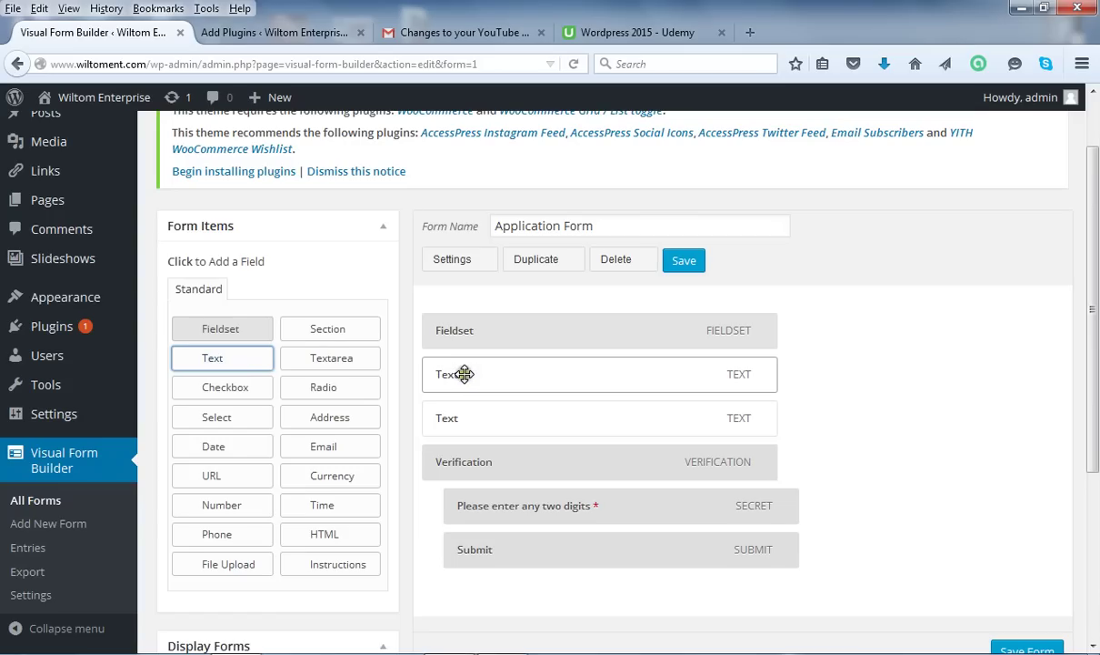
Rename the first Text field to 'Your Name' and keep Required set to No.
click(776, 371)
click(776, 373)
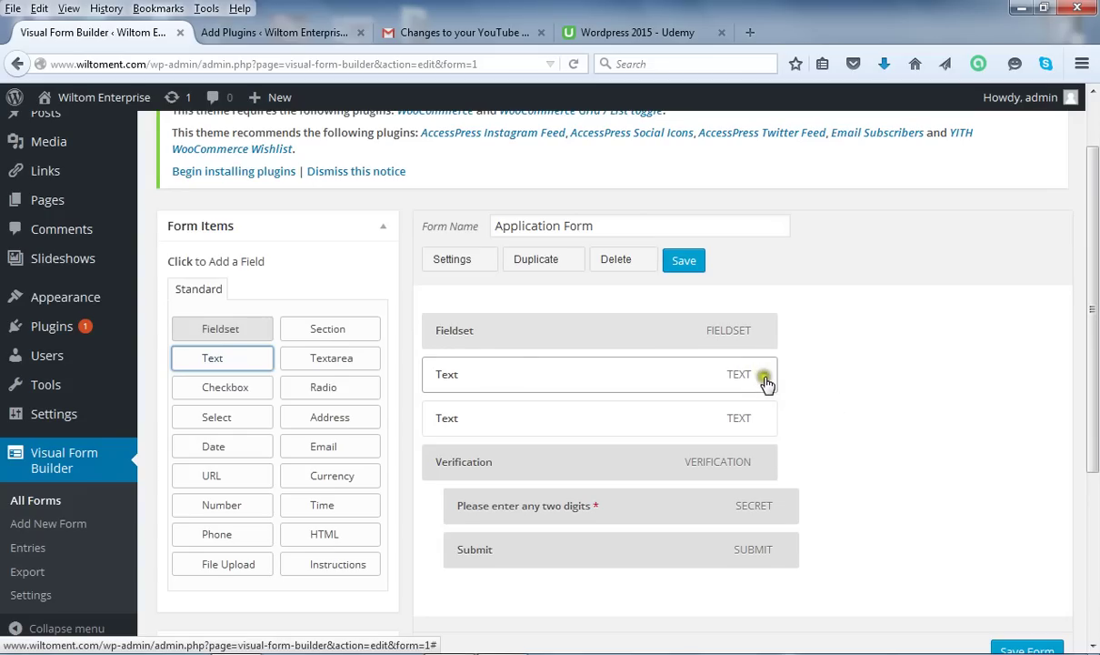
click(765, 377)
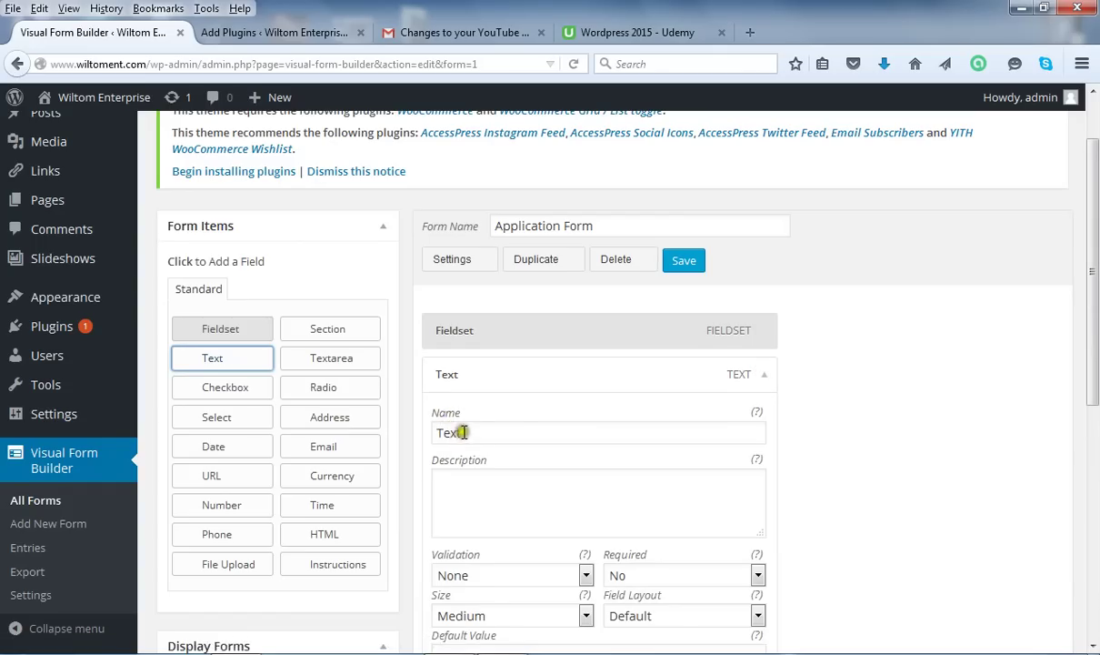
mouse_move(756, 417)
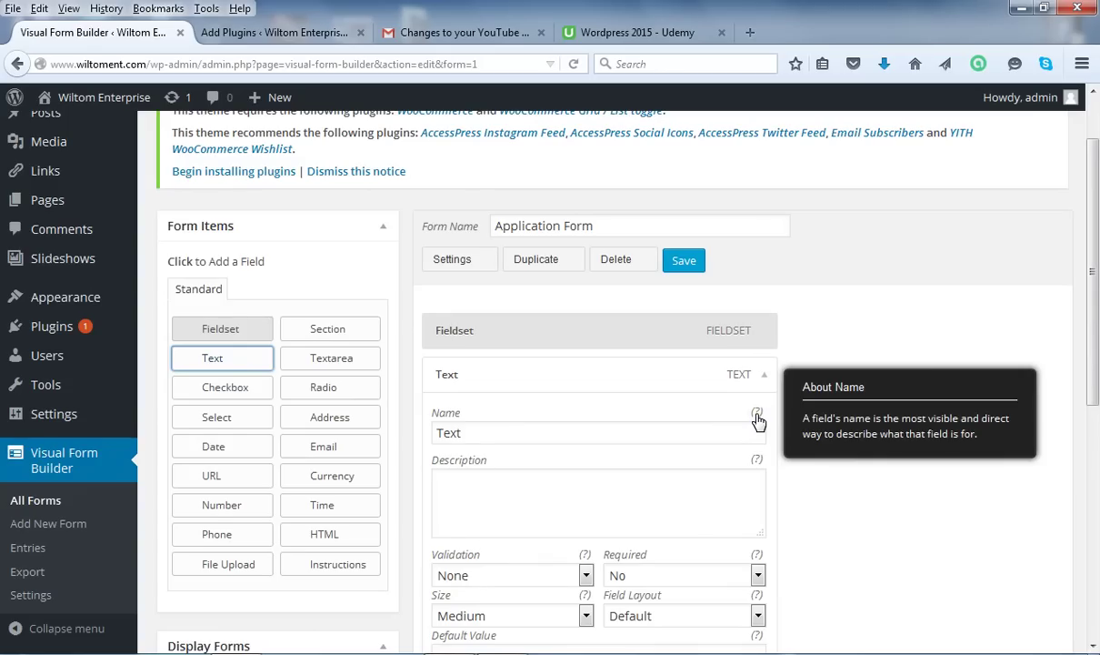
drag(523, 433, 401, 437)
text(Your Name)
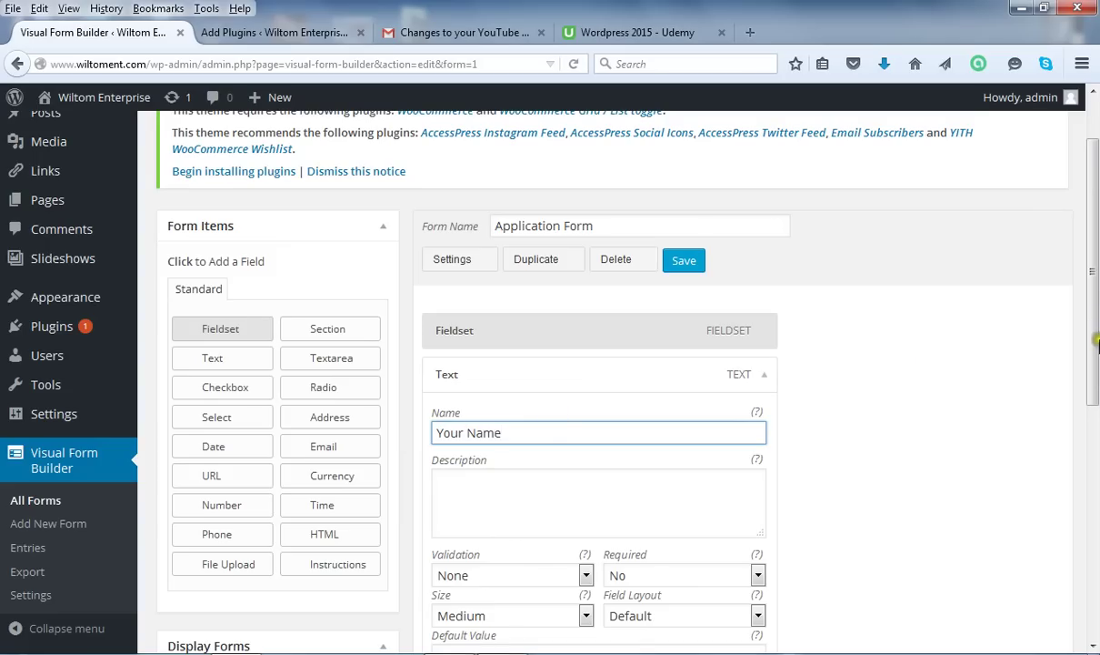
drag(1096, 314, 1096, 410)
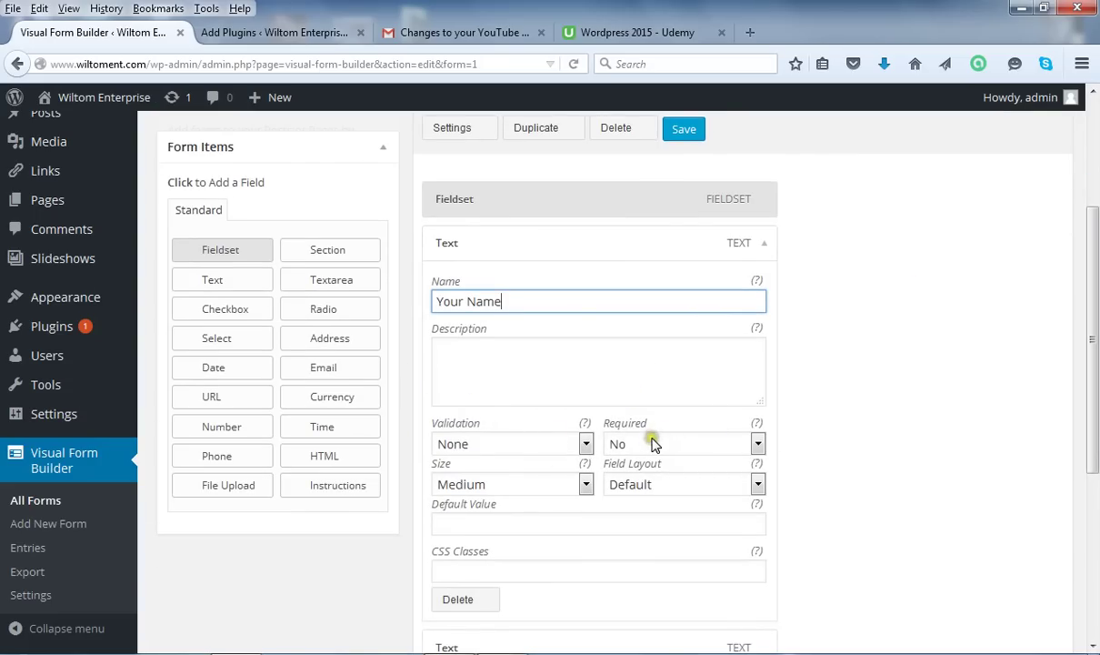
click(758, 444)
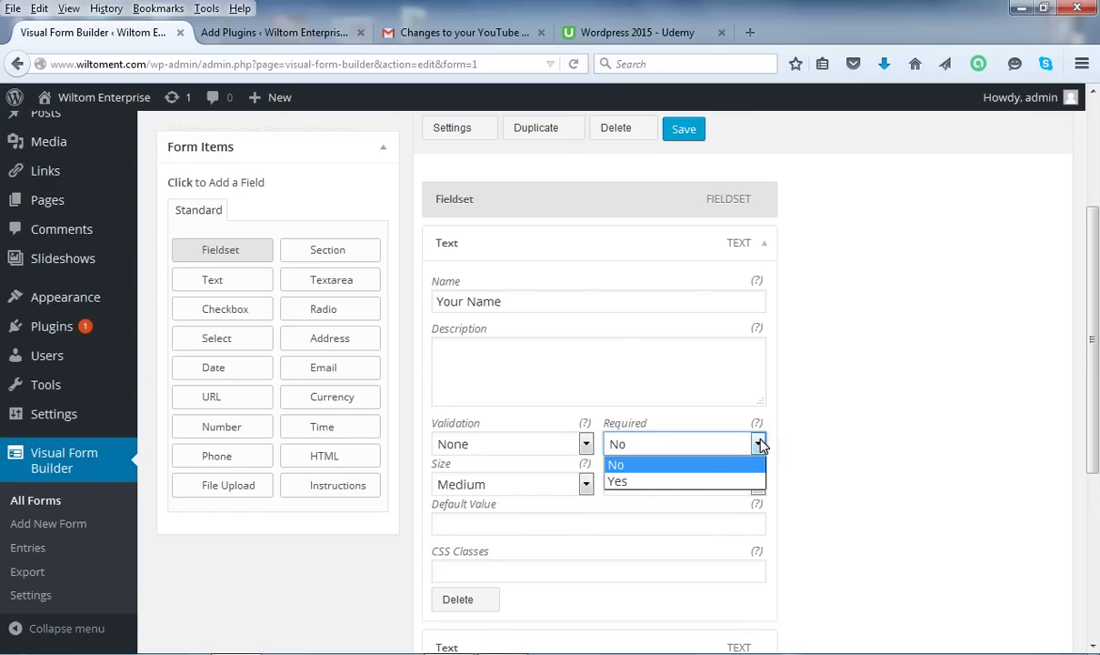
click(709, 465)
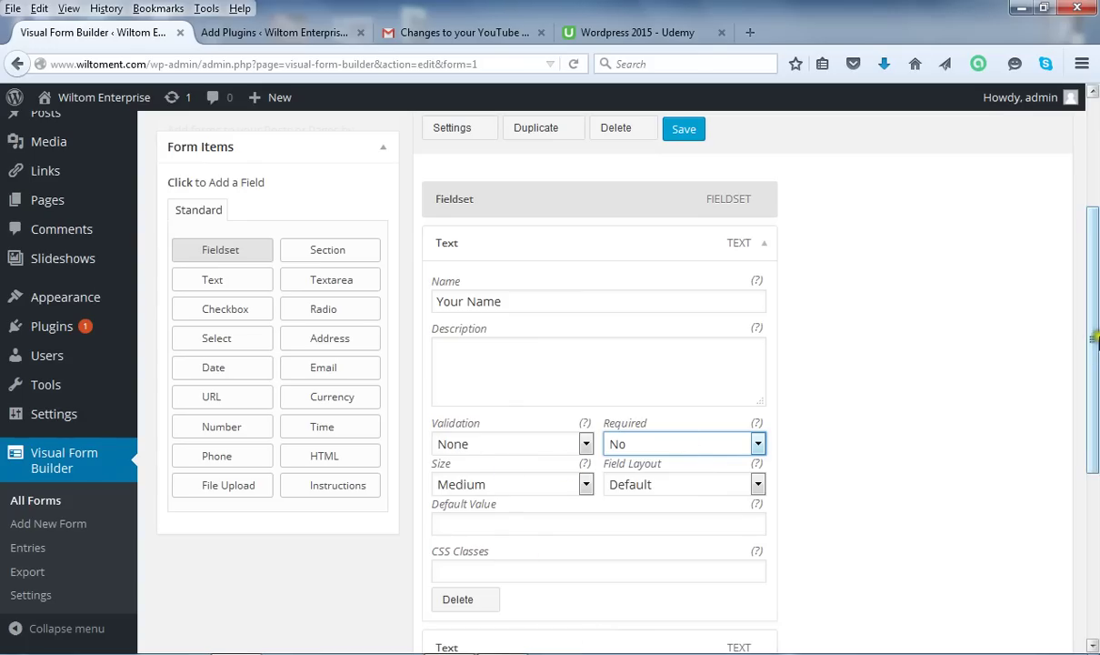
drag(1095, 332, 1096, 293)
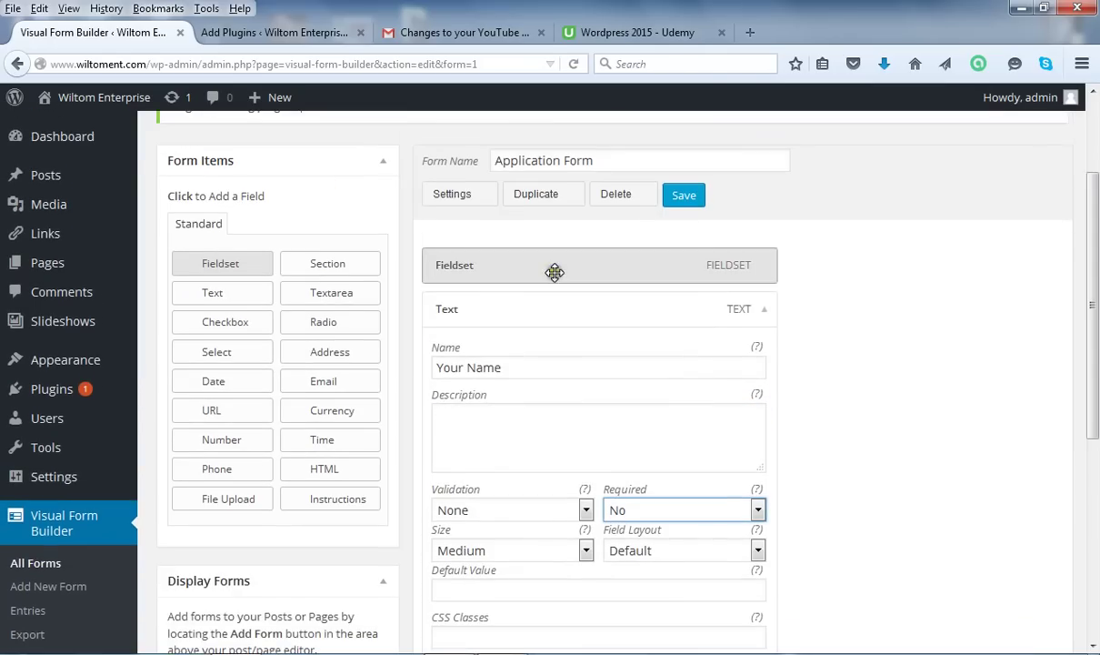
Save the form, then rename the second Text field to 'Previous School or Company'.
click(683, 196)
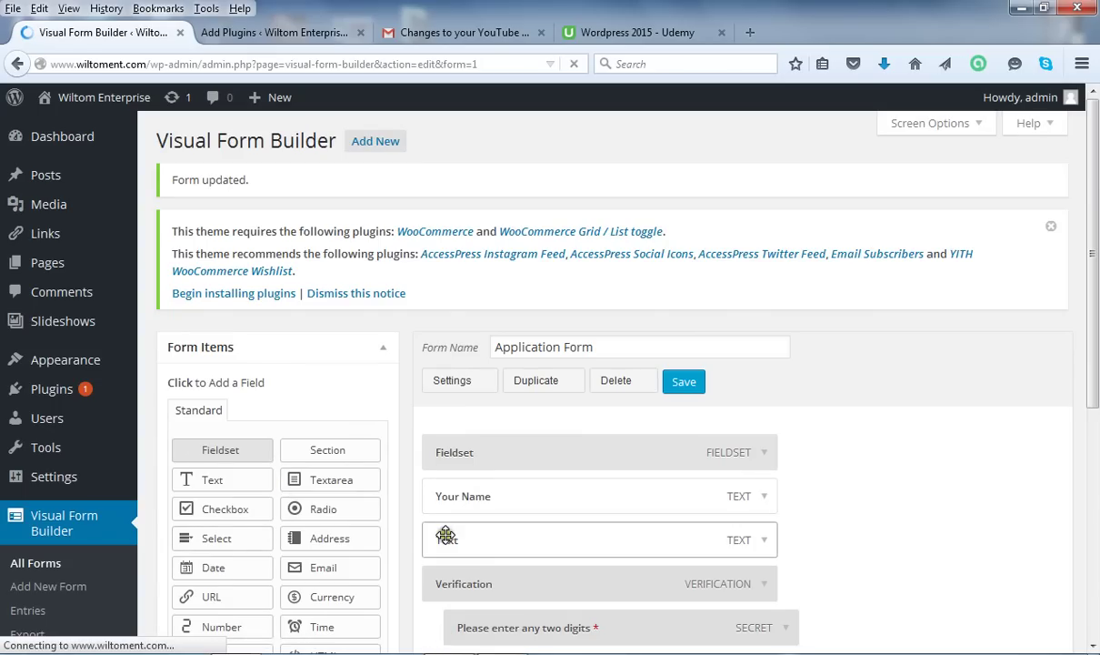
click(764, 542)
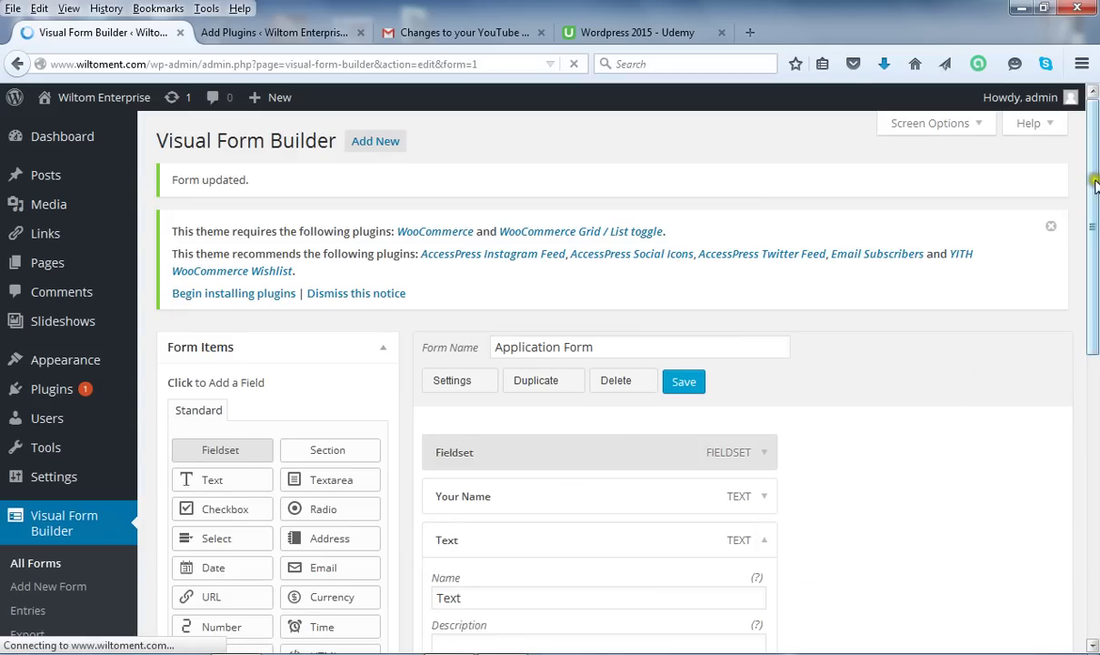
scroll(1095, 186, down, 4)
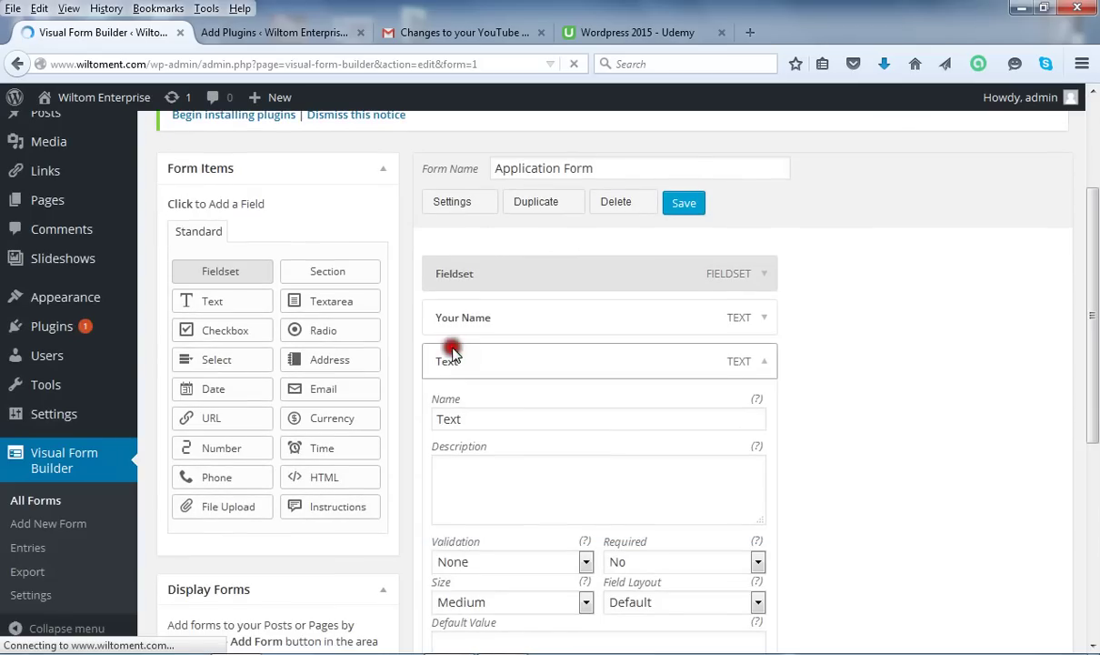
drag(477, 417, 437, 421)
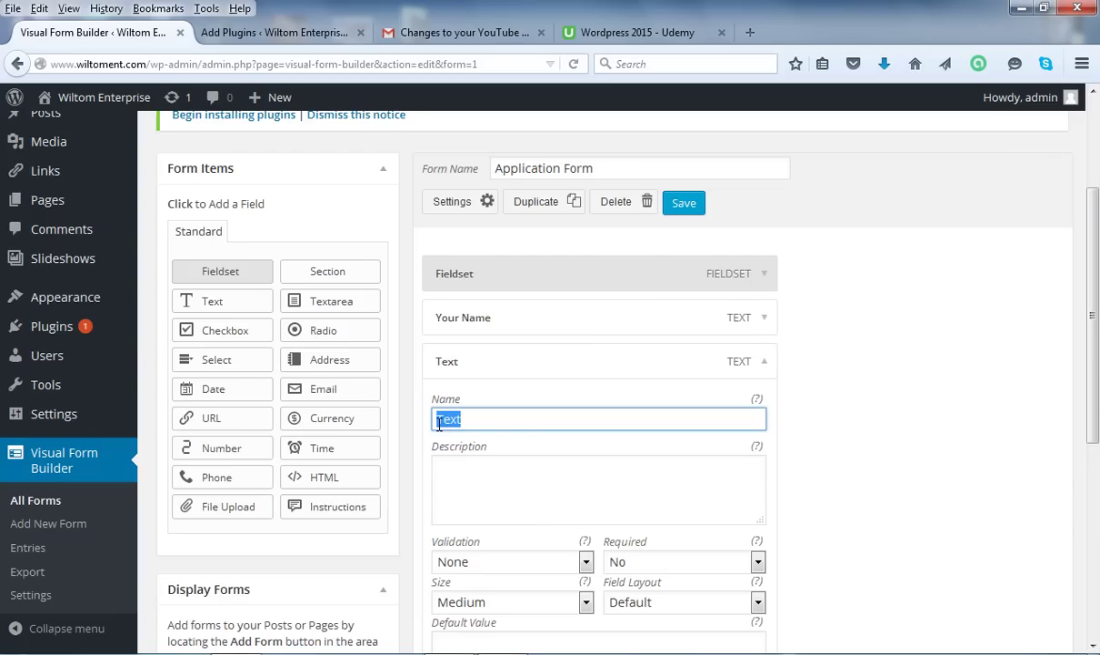
text(evious School or Com)
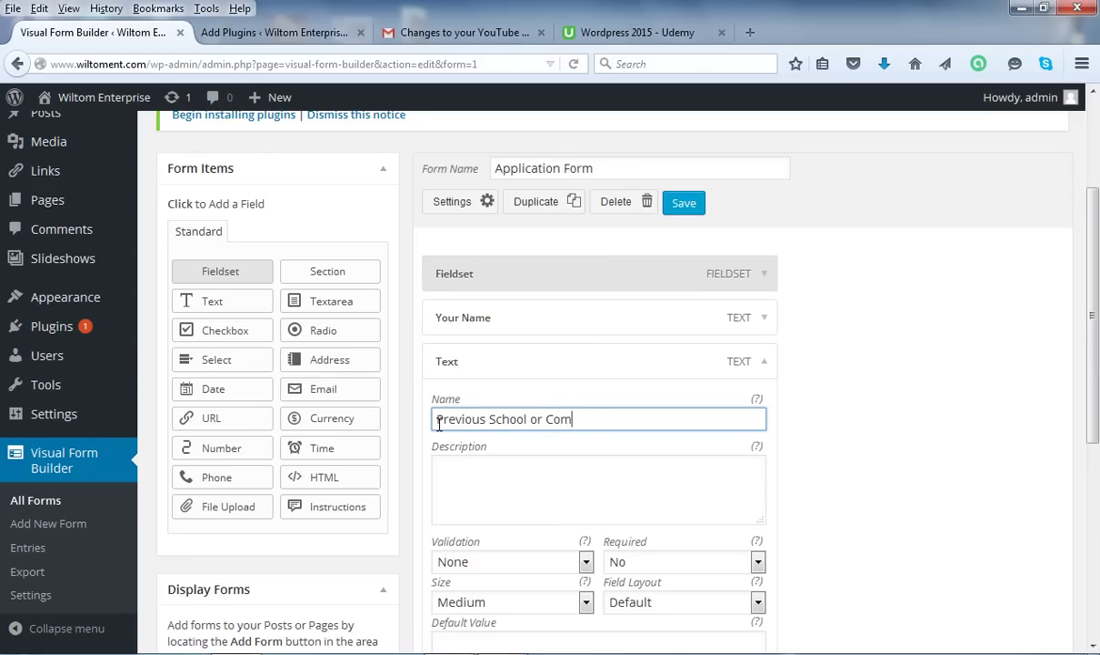
text(pany)
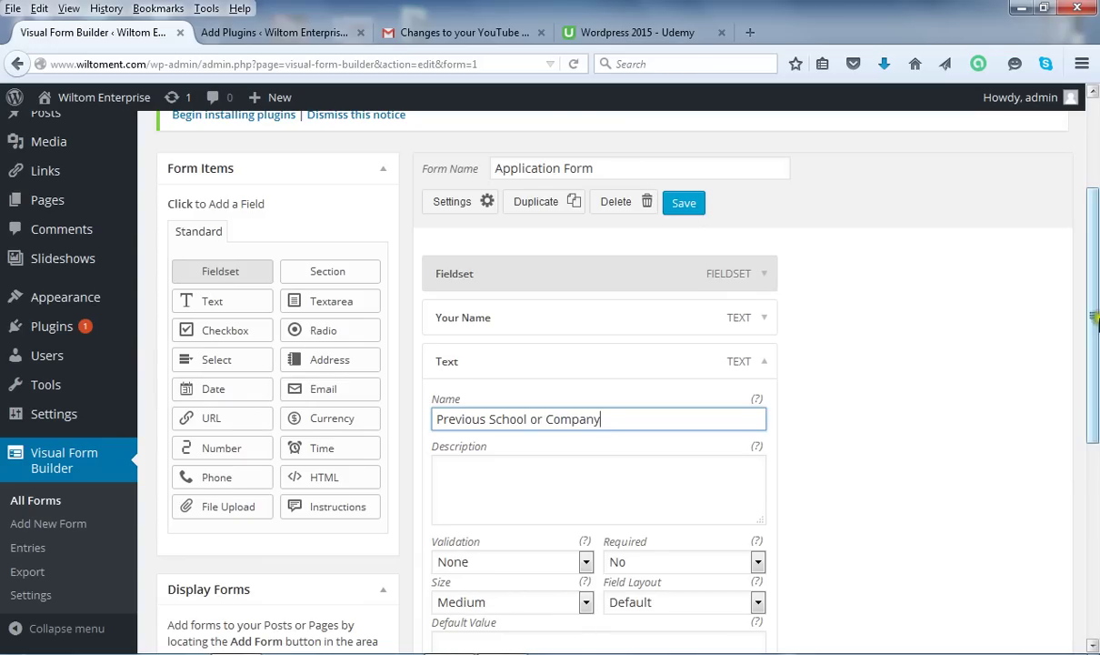
scroll(1034, 300, down, 1)
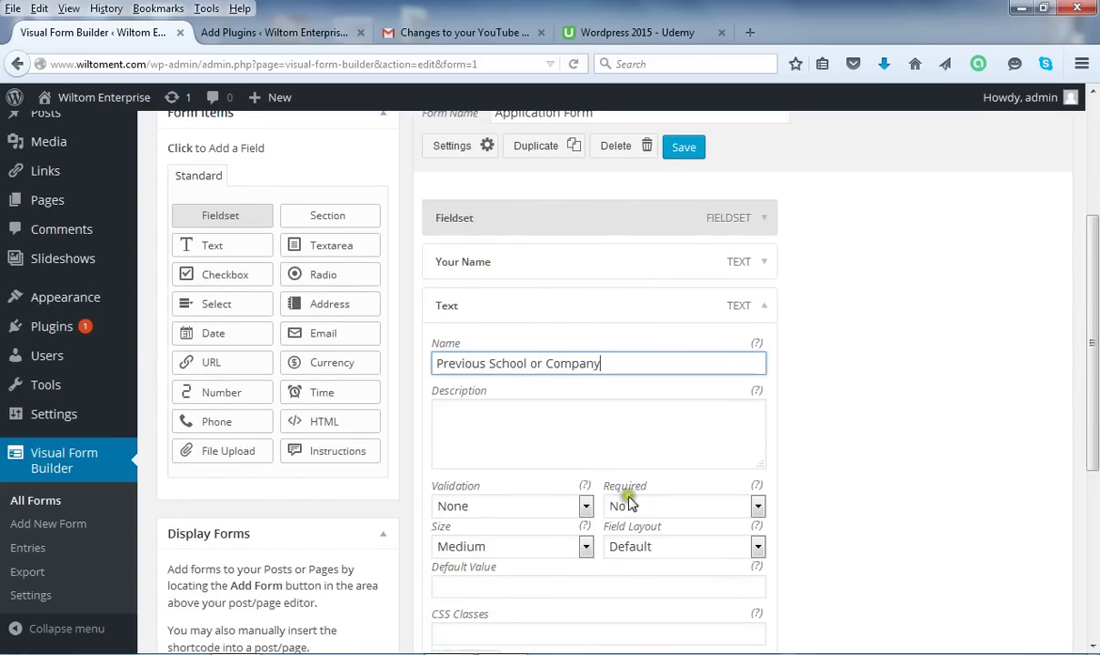
Save the form with the renamed field and add an Email field from Form Items.
click(682, 148)
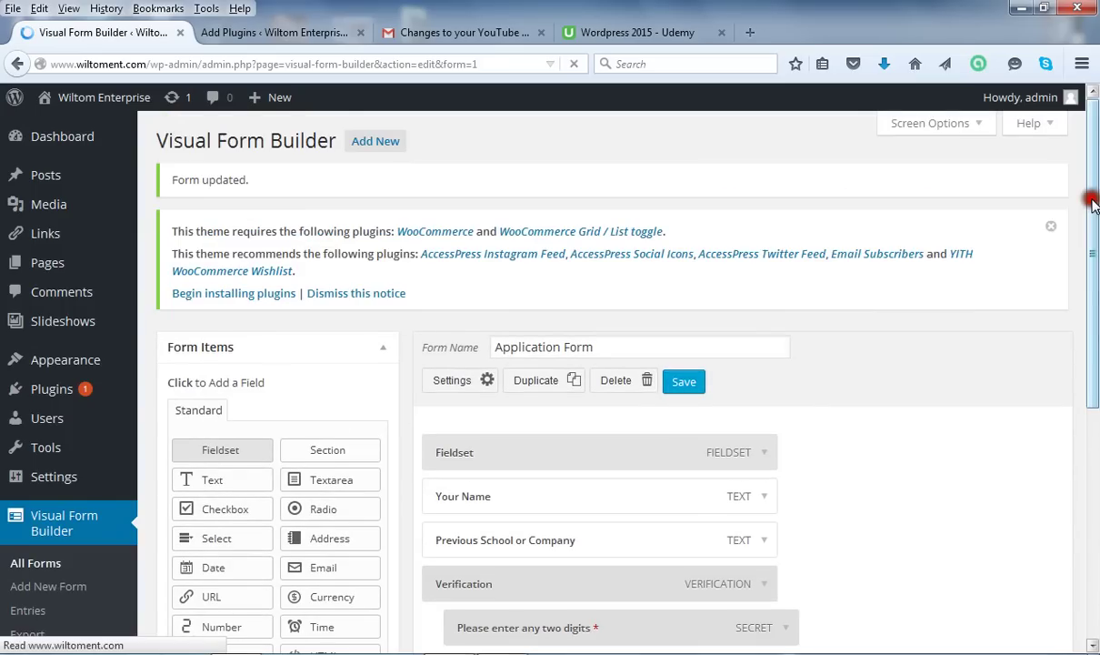
drag(1094, 202, 1096, 284)
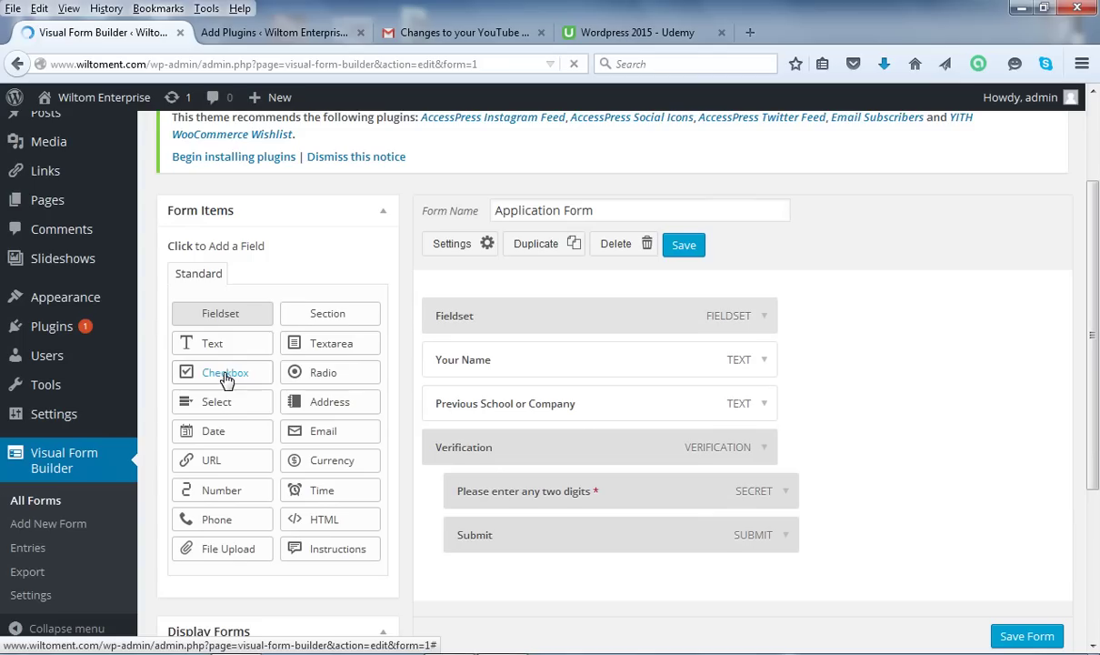
click(220, 503)
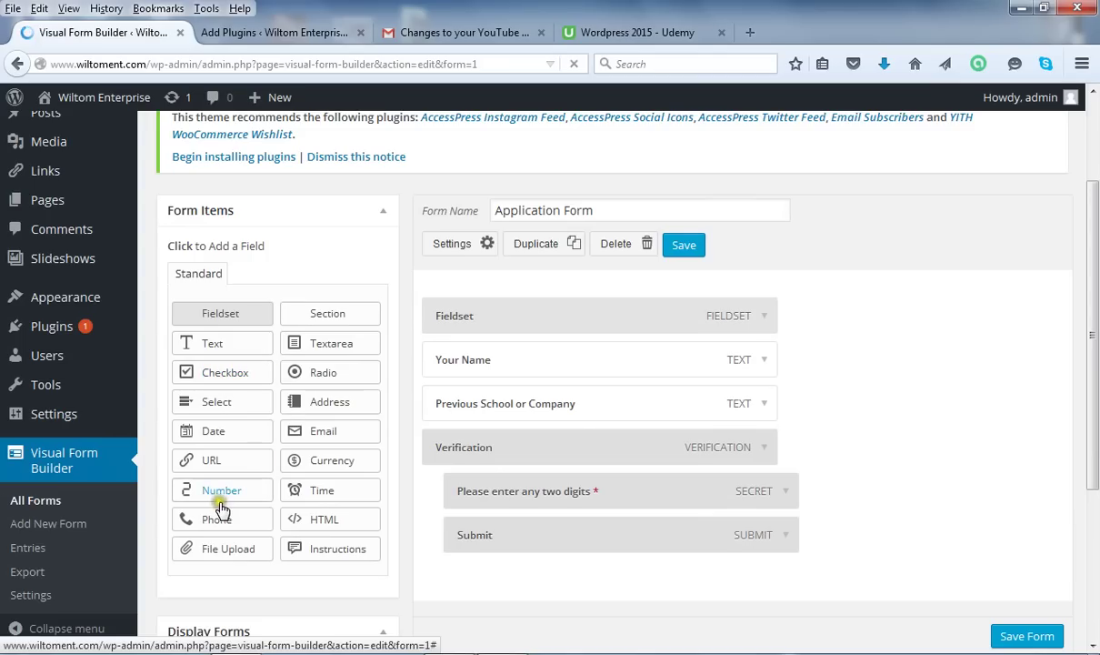
click(332, 436)
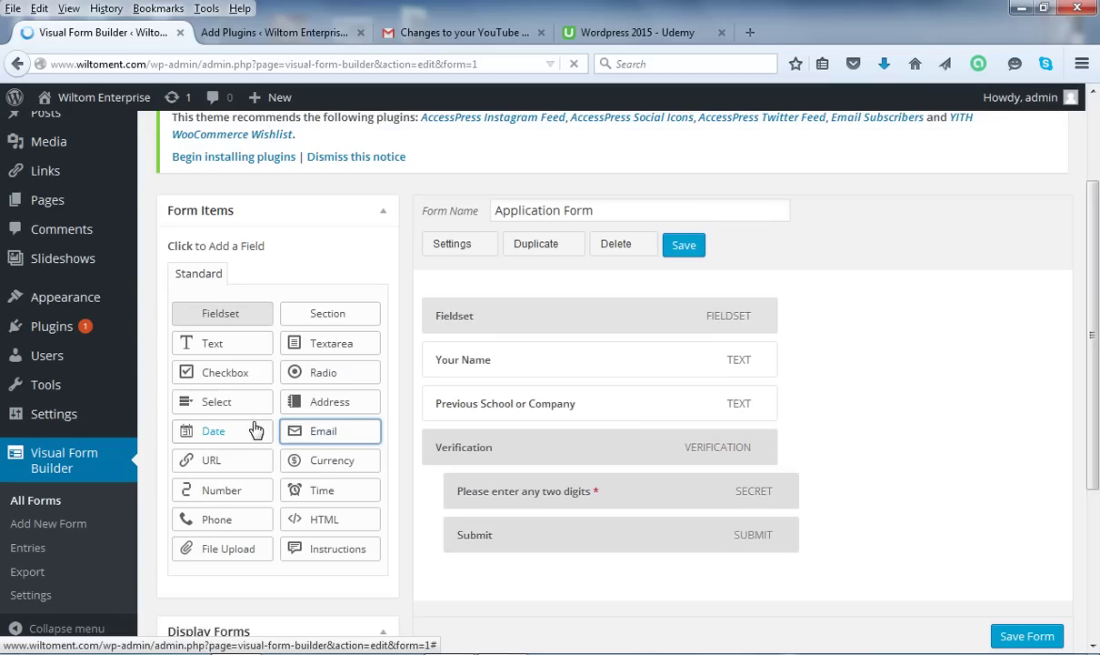
Place the new Email field below Previous School or Company and expand its settings.
click(256, 429)
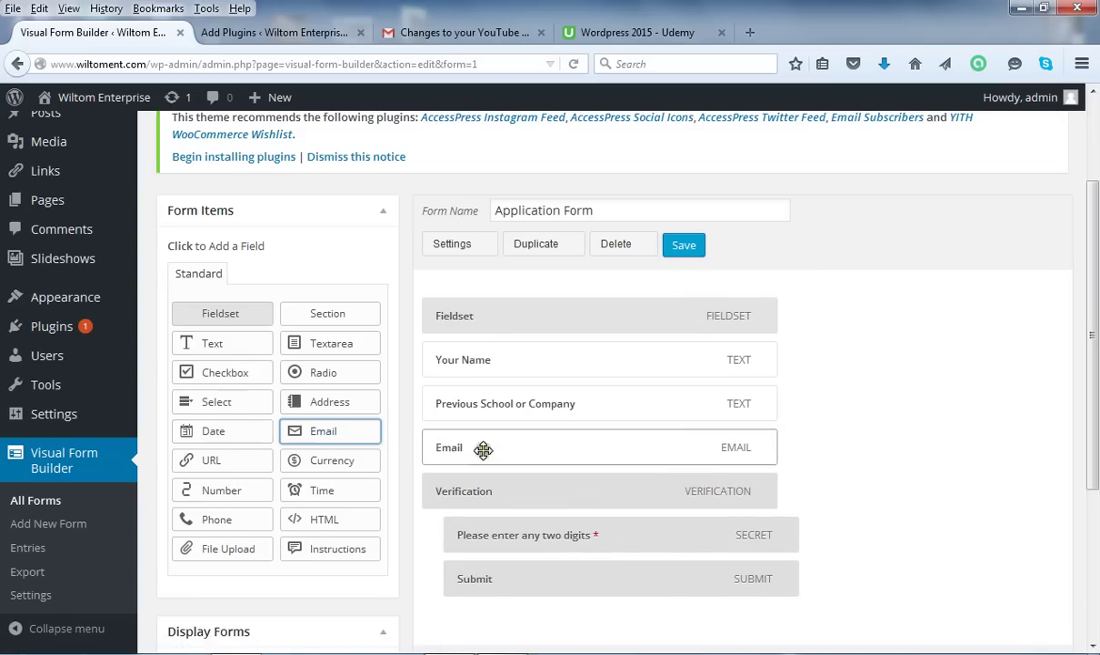
drag(483, 449, 479, 447)
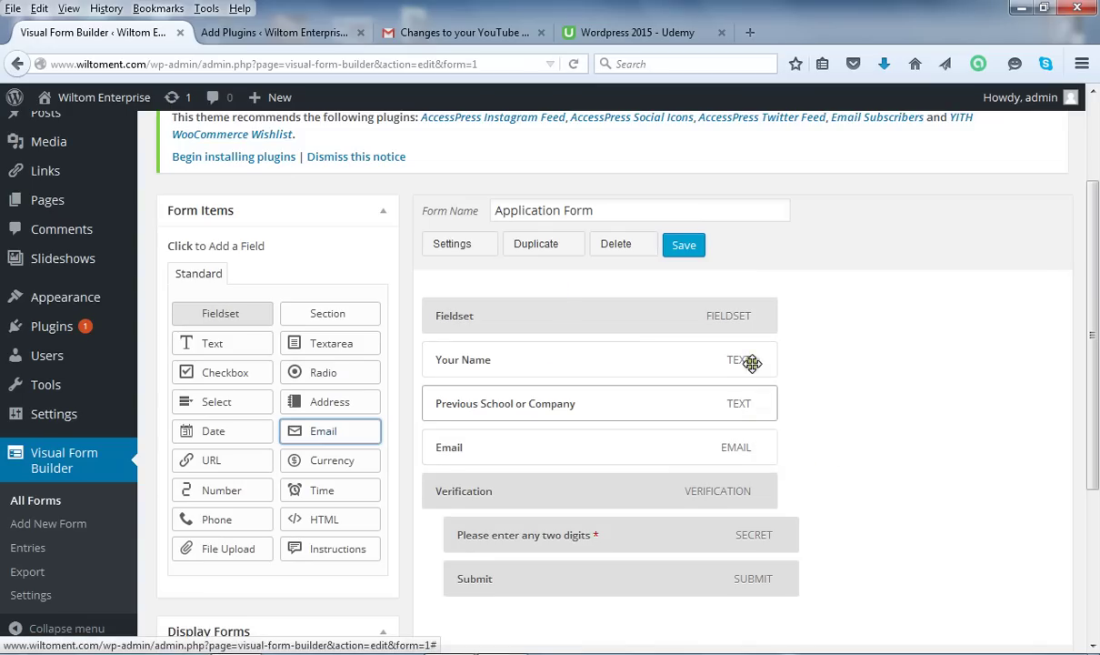
click(767, 447)
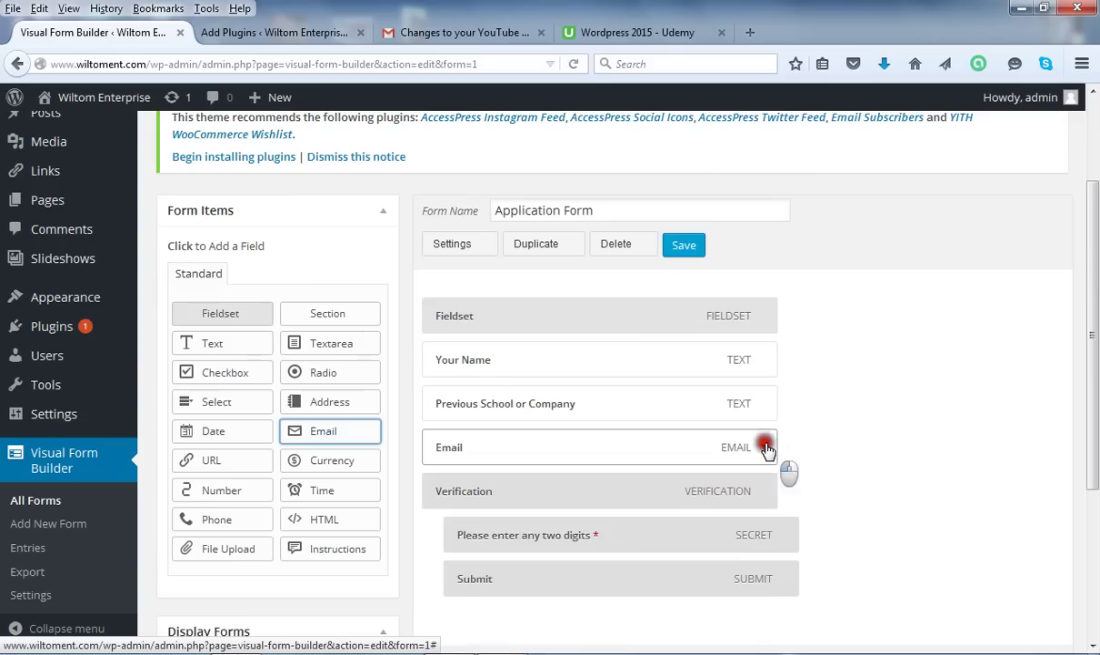
drag(1094, 278, 1096, 336)
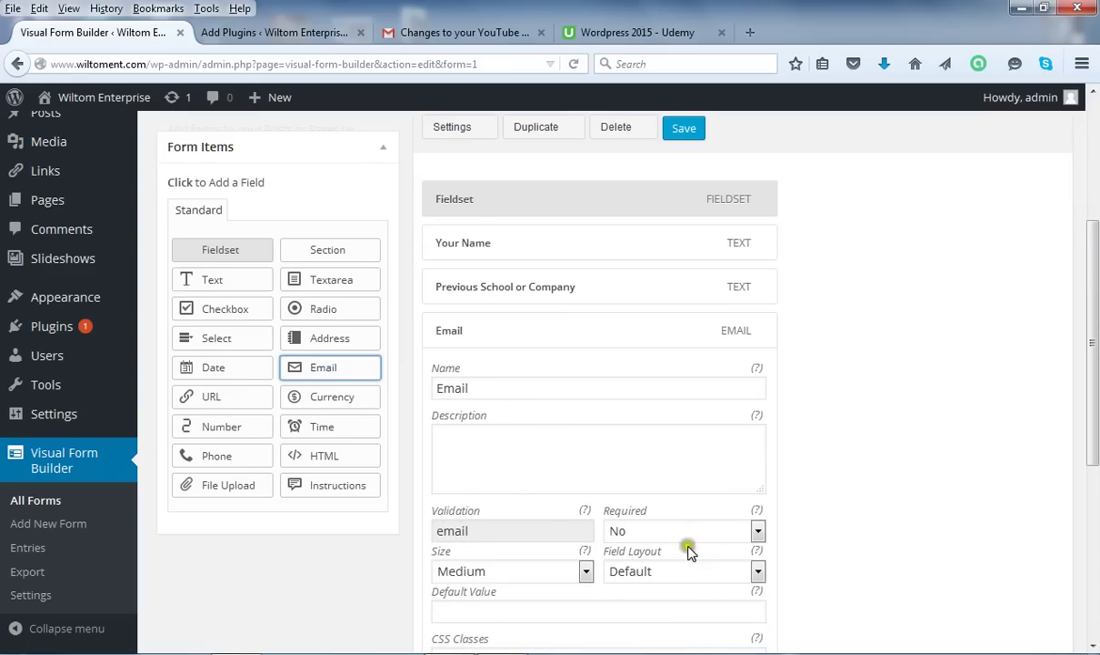
Set the Email field's Required option to Yes.
click(757, 529)
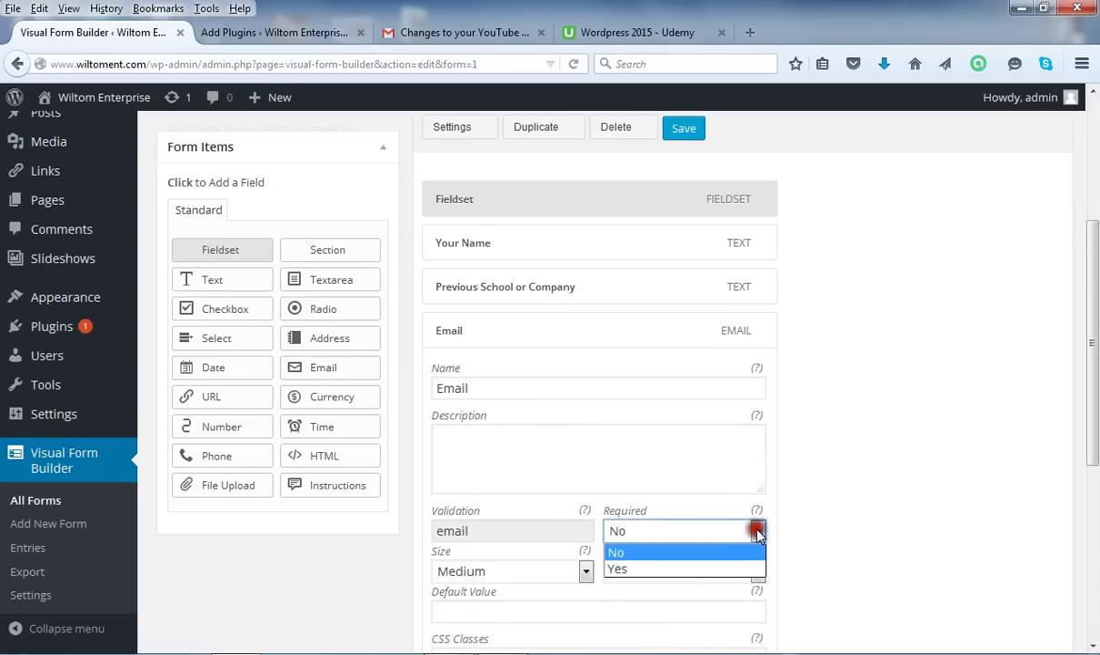
click(703, 569)
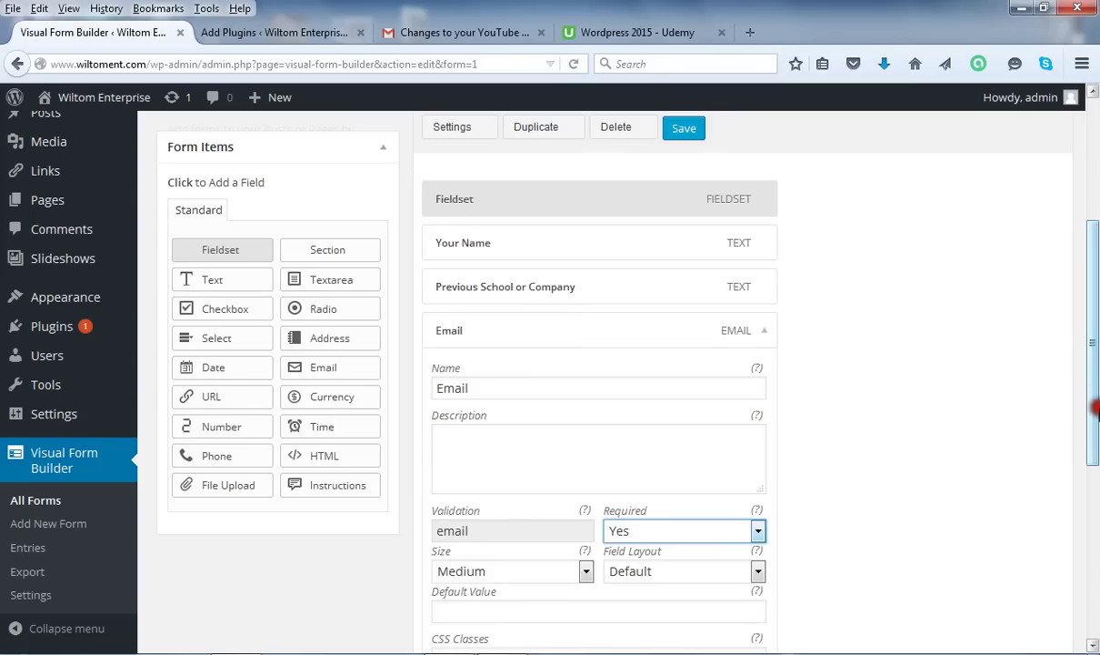
drag(1095, 391, 1095, 341)
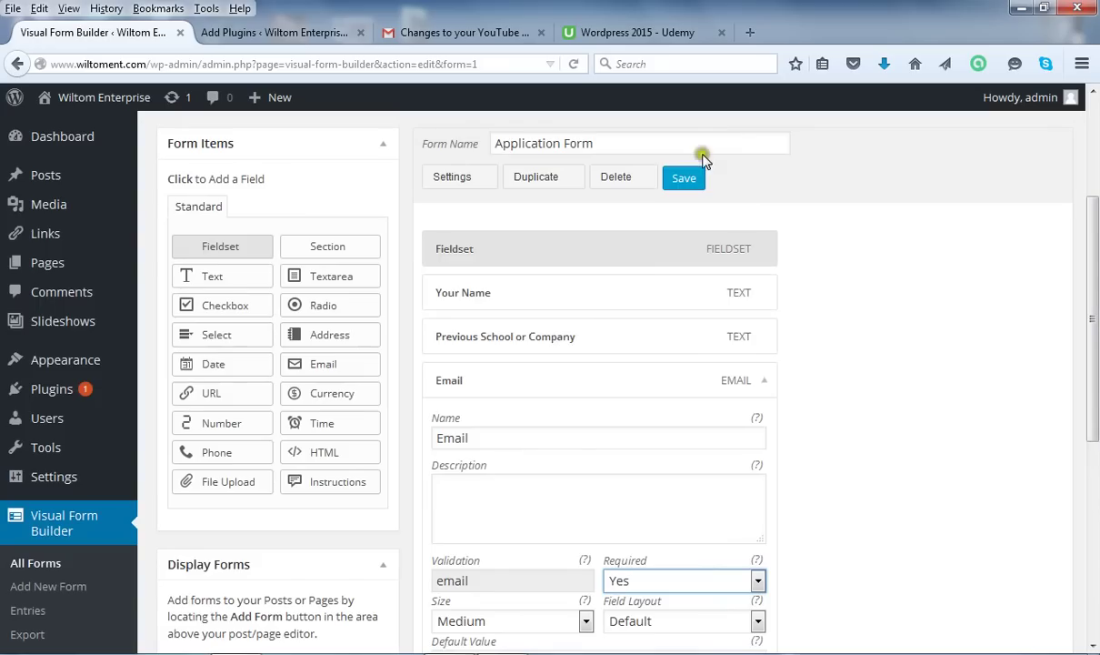
Save the Application Form so it reports 'Form updated.'.
click(682, 178)
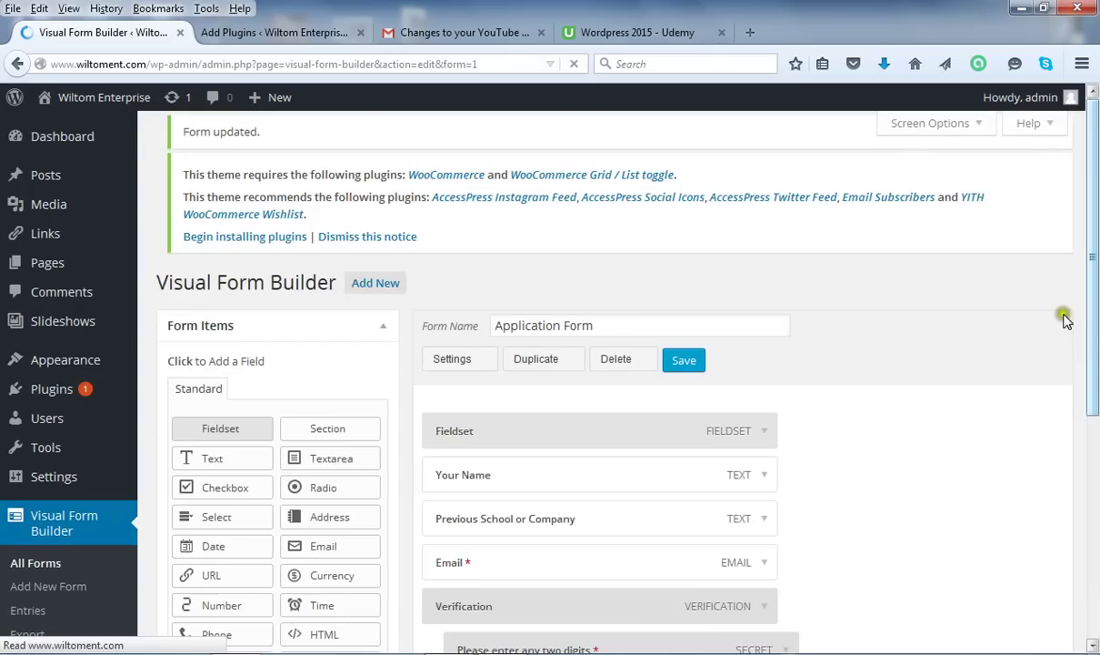
Add a Date field below Email from Form Items, accidentally adding a second one.
drag(1089, 195, 1089, 272)
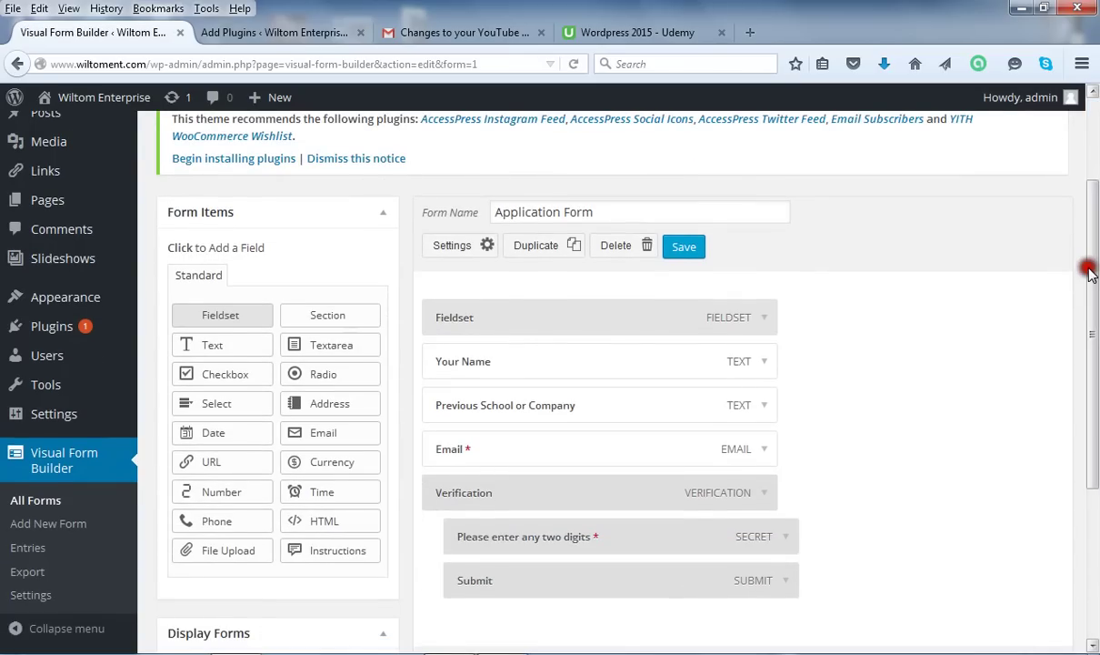
click(224, 437)
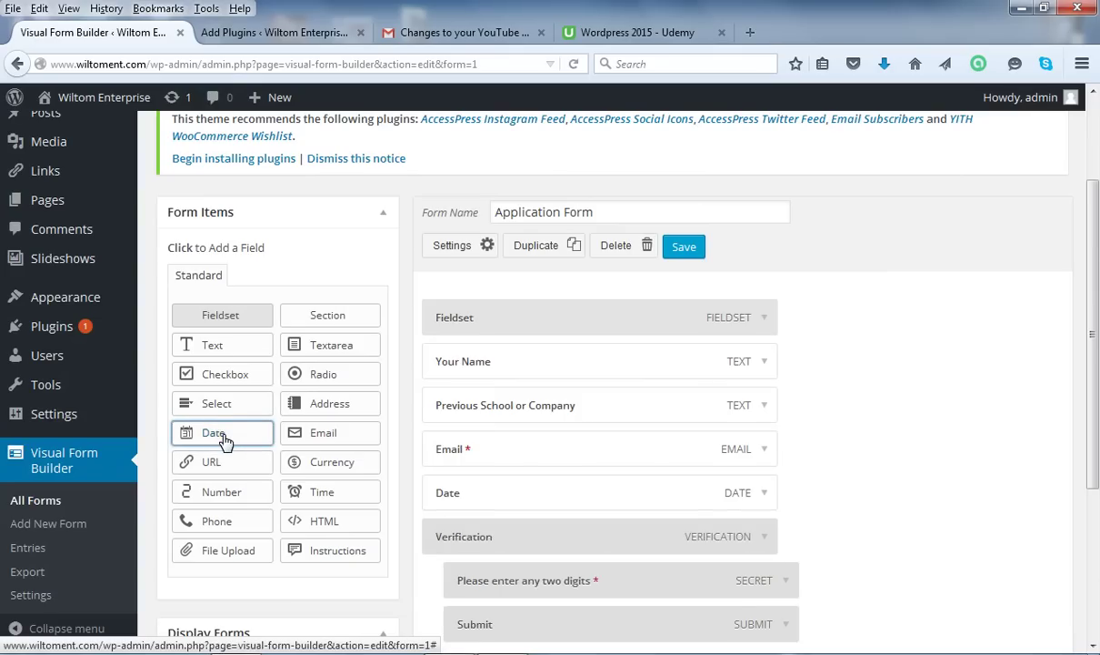
click(224, 437)
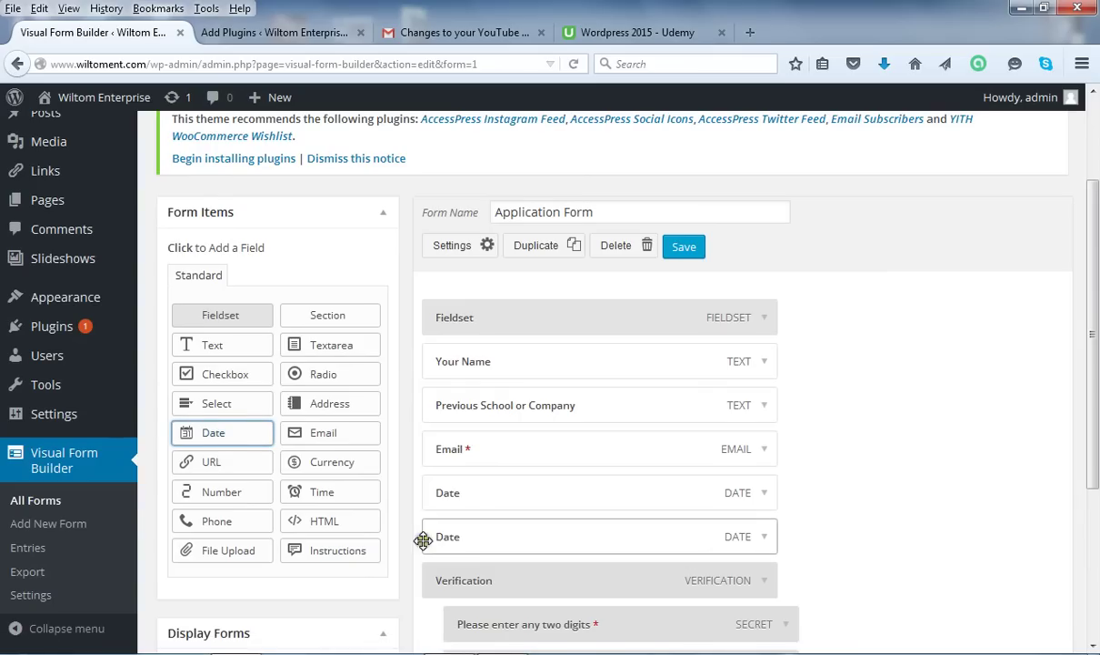
click(204, 435)
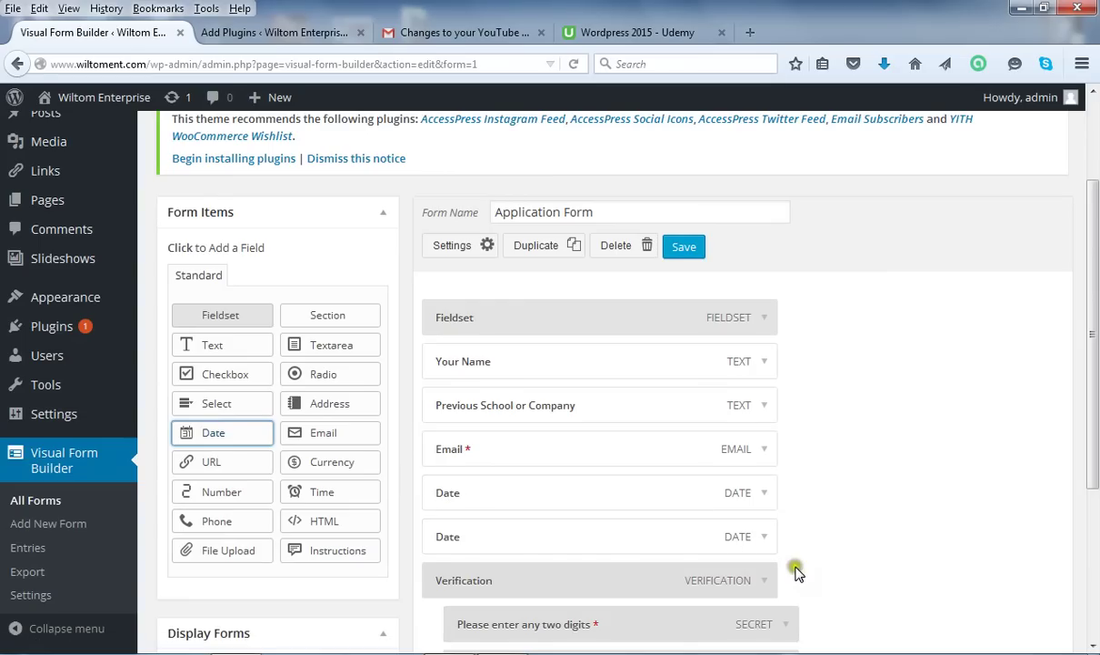
Delete the duplicate second Date field and confirm the removal with OK.
click(762, 541)
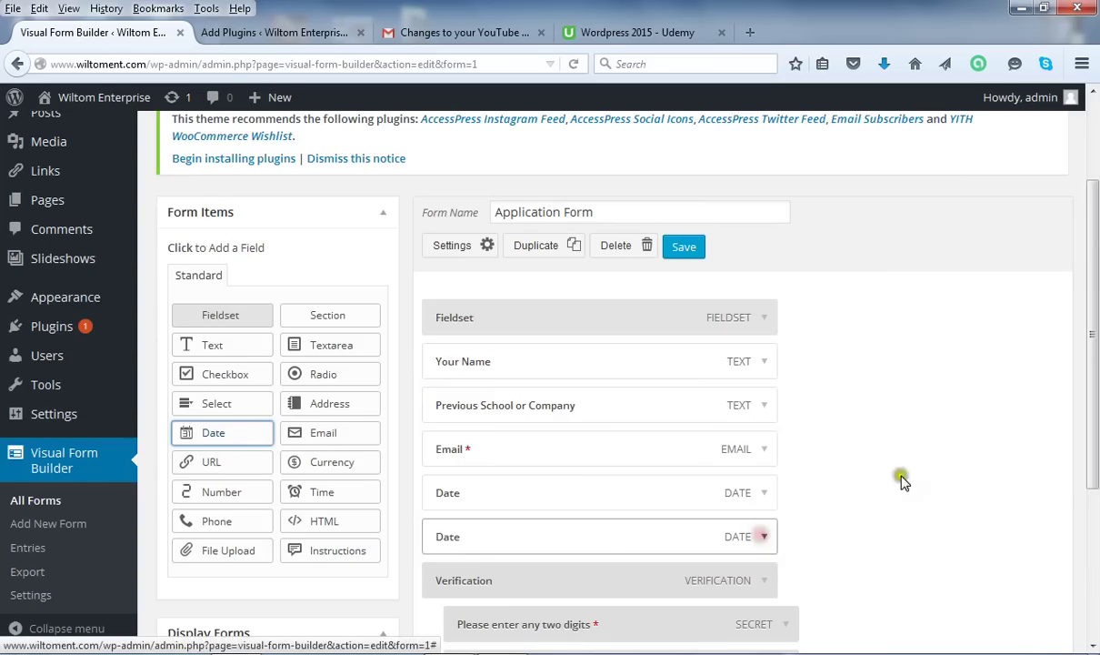
drag(1095, 373, 1096, 464)
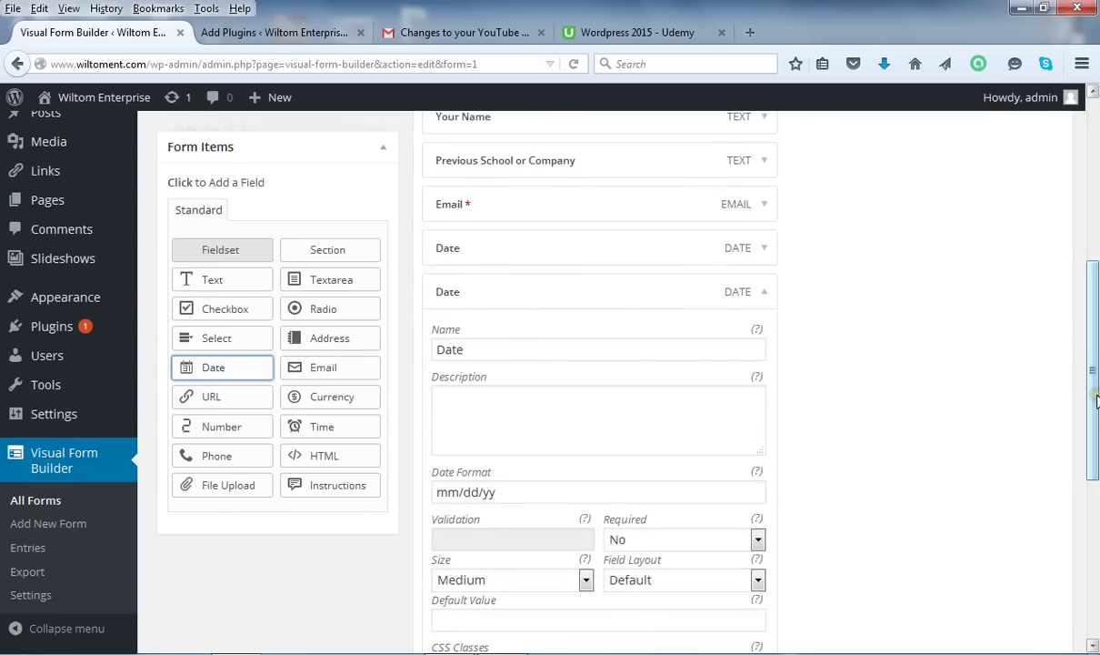
scroll(1036, 414, down, 2)
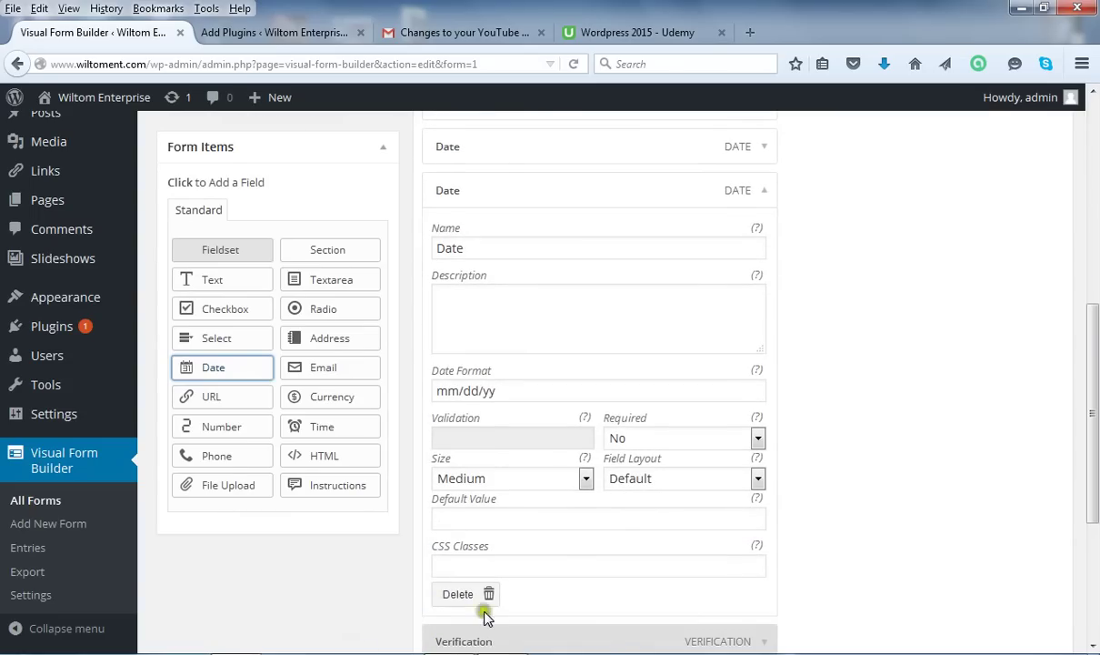
click(477, 598)
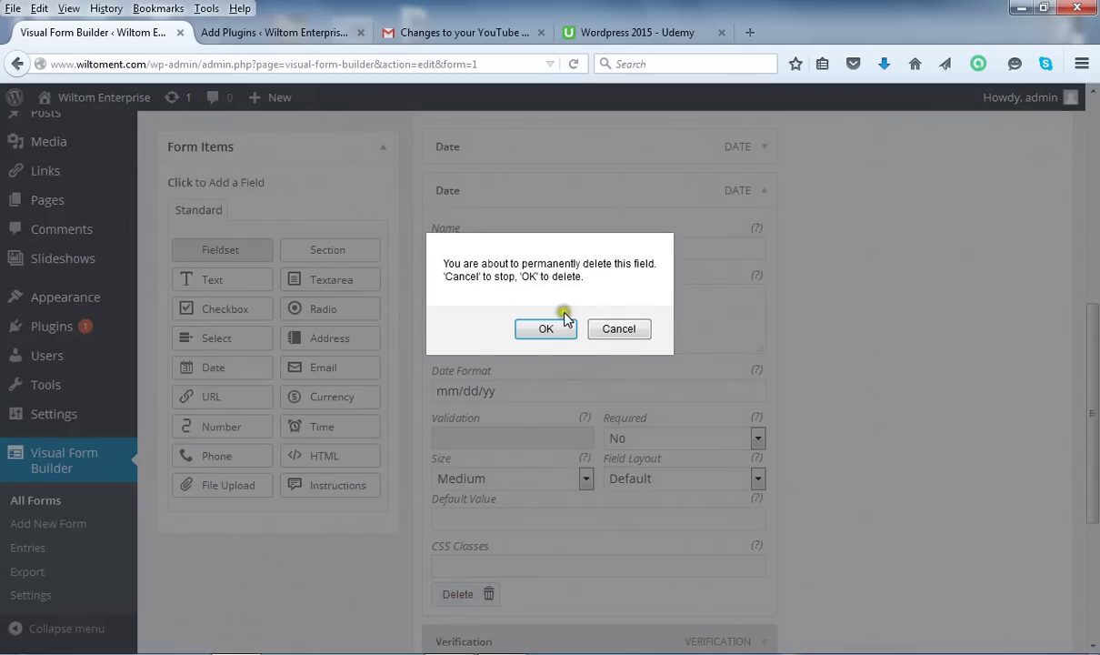
click(553, 333)
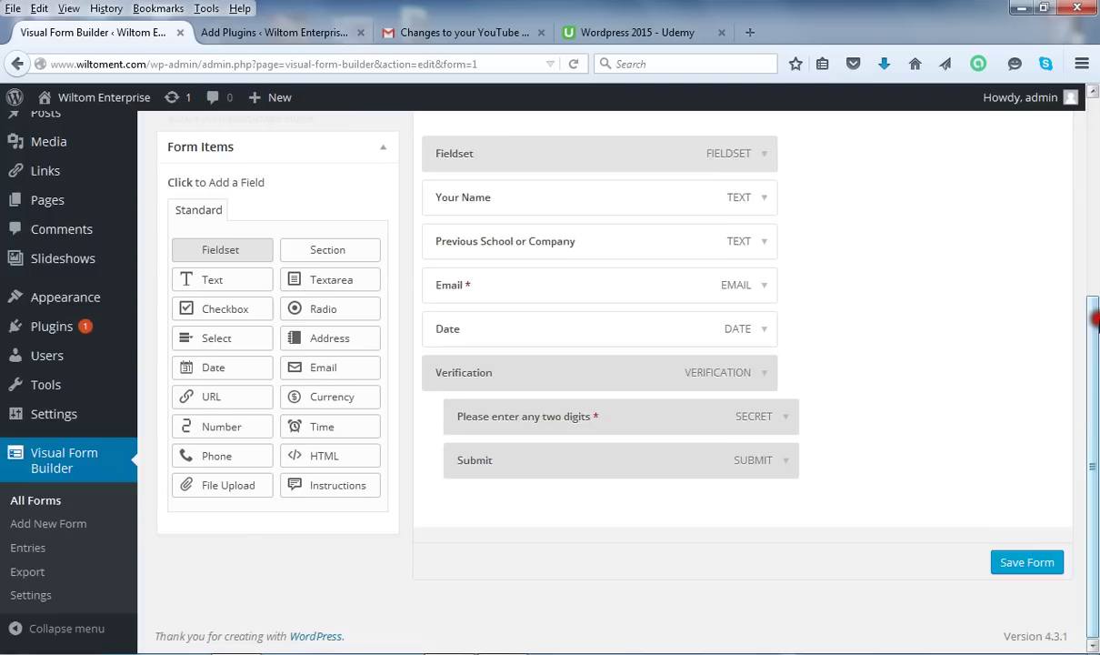
Confirm the Date field uses mm/dd/yy format and is not required, then collapse it.
drag(1088, 356, 1019, 273)
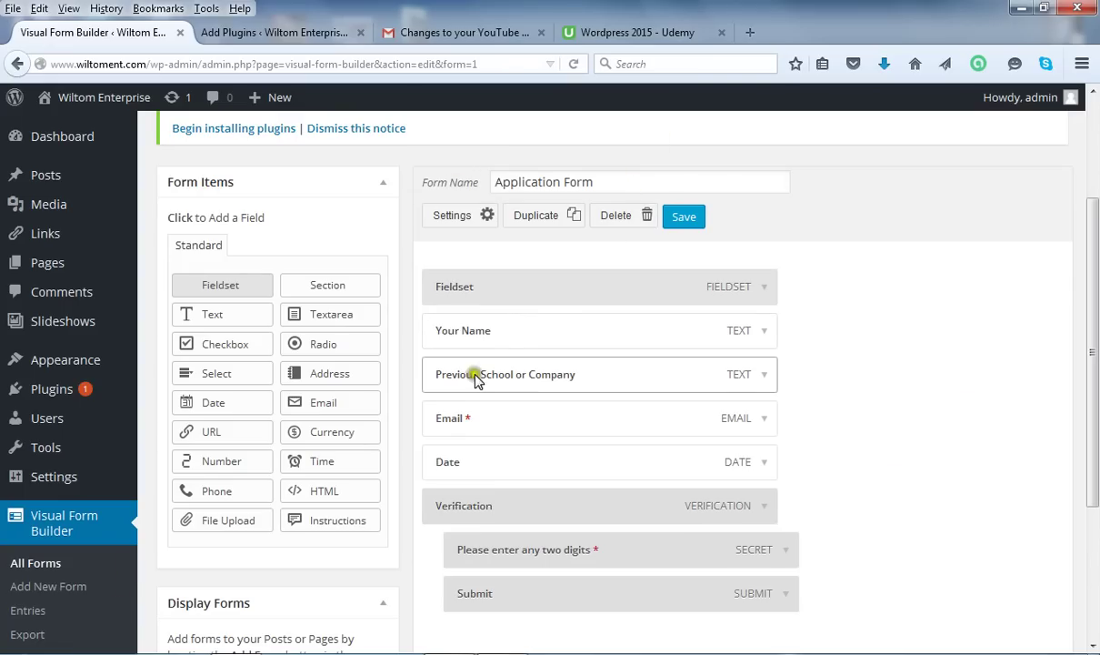
click(765, 463)
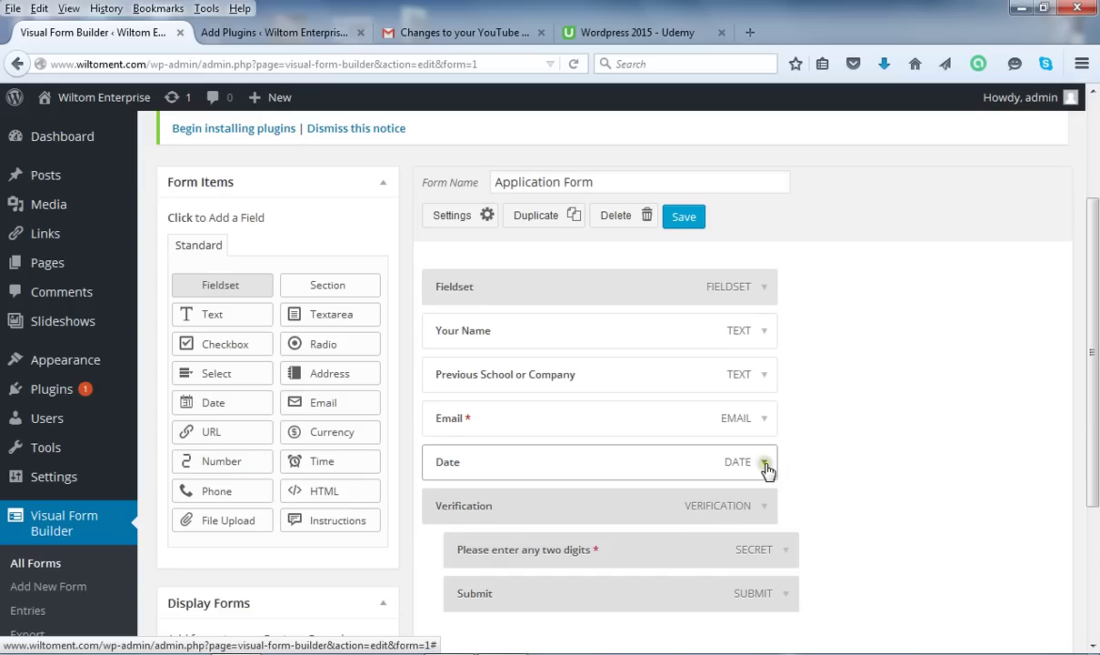
click(765, 463)
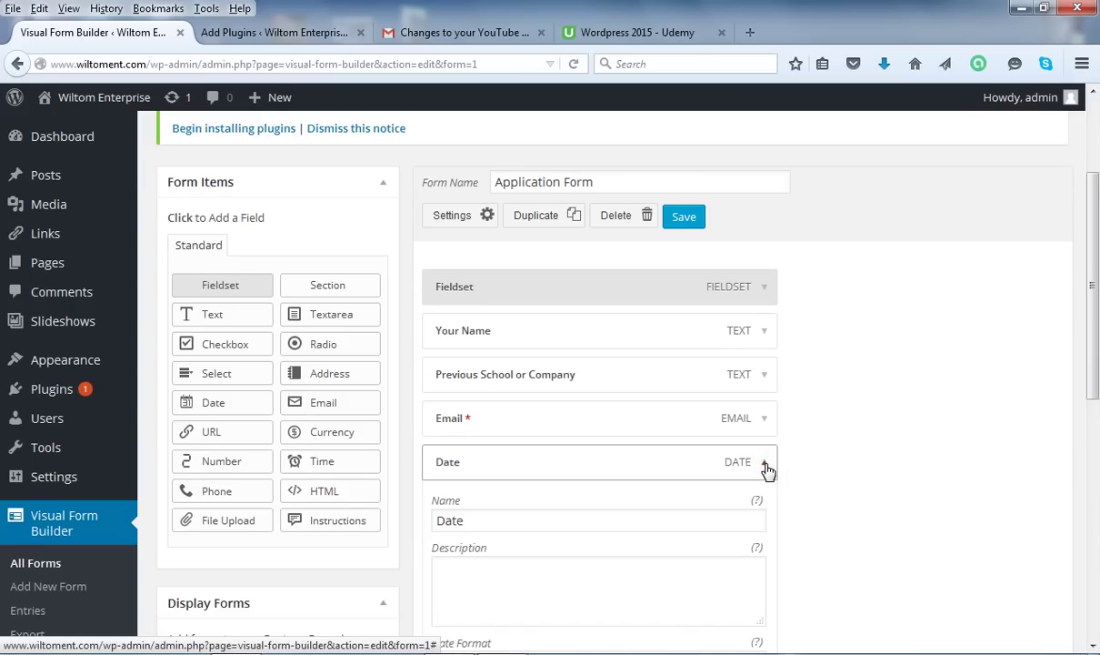
drag(1094, 277, 1094, 386)
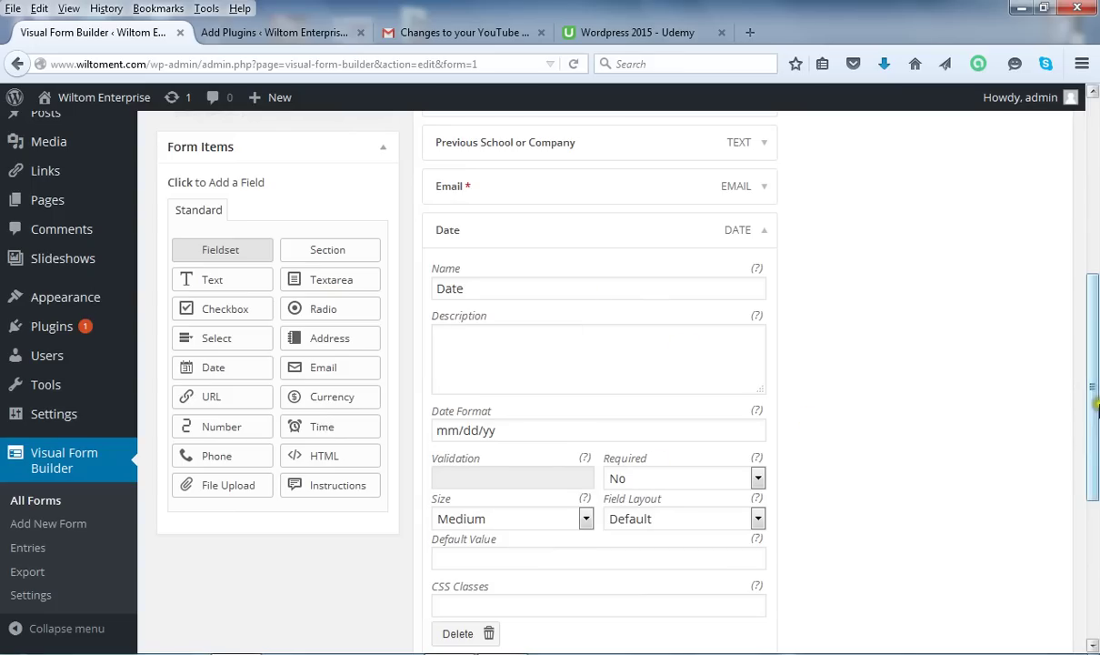
click(1093, 461)
drag(1094, 461, 1095, 409)
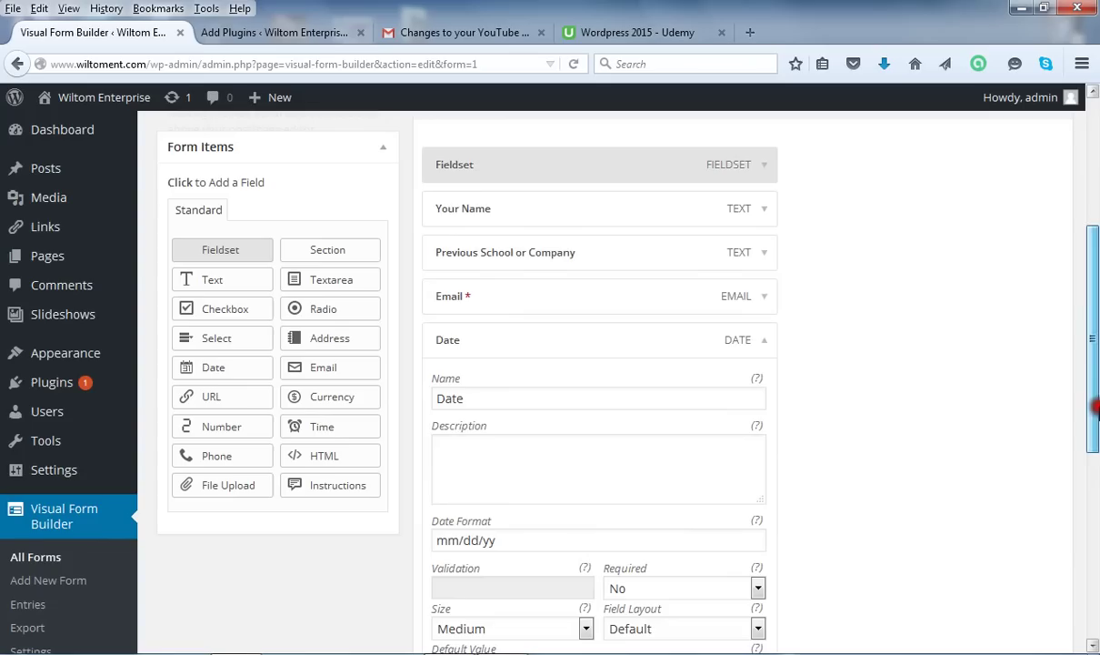
click(762, 347)
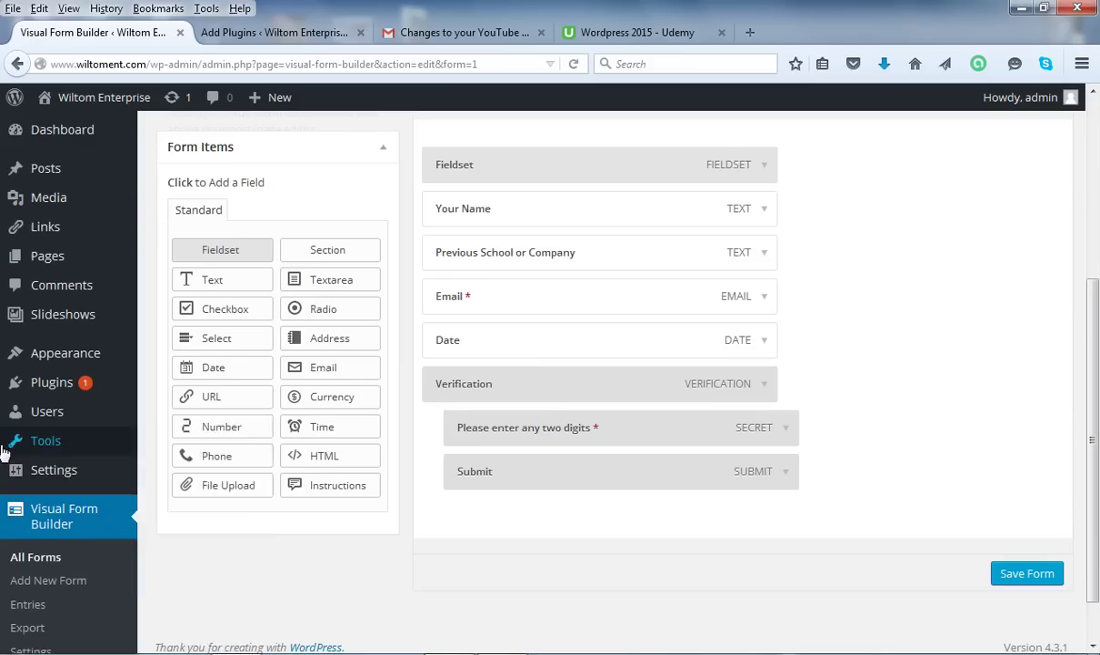
mouse_move(3, 465)
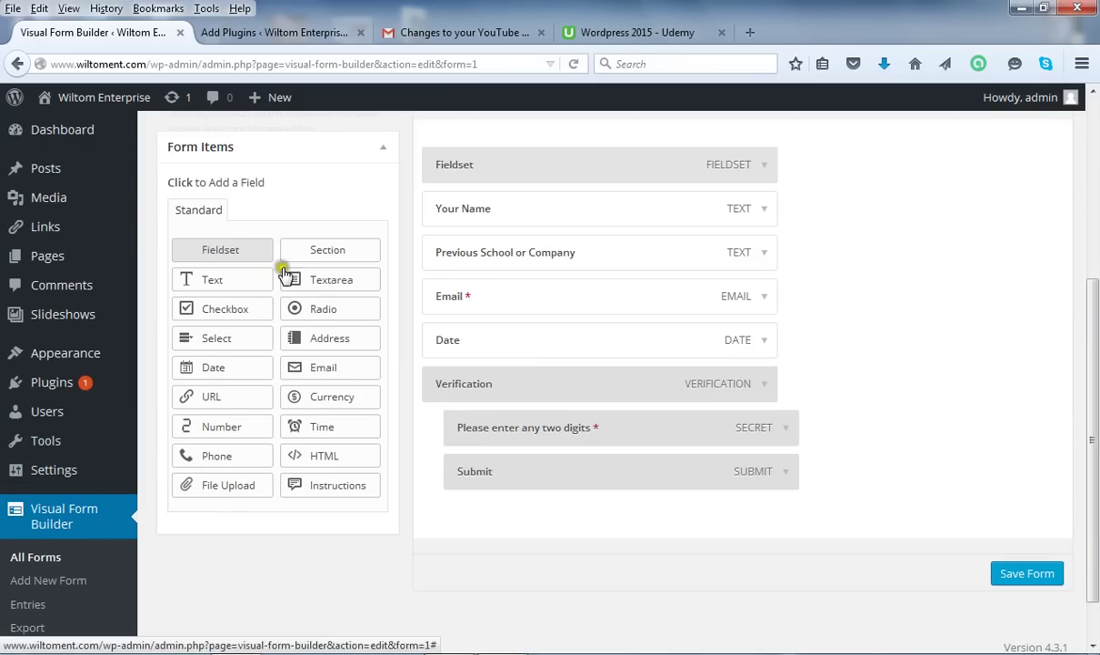
Add a Checkbox field below Date and change its name to 'Select Courses'.
click(228, 311)
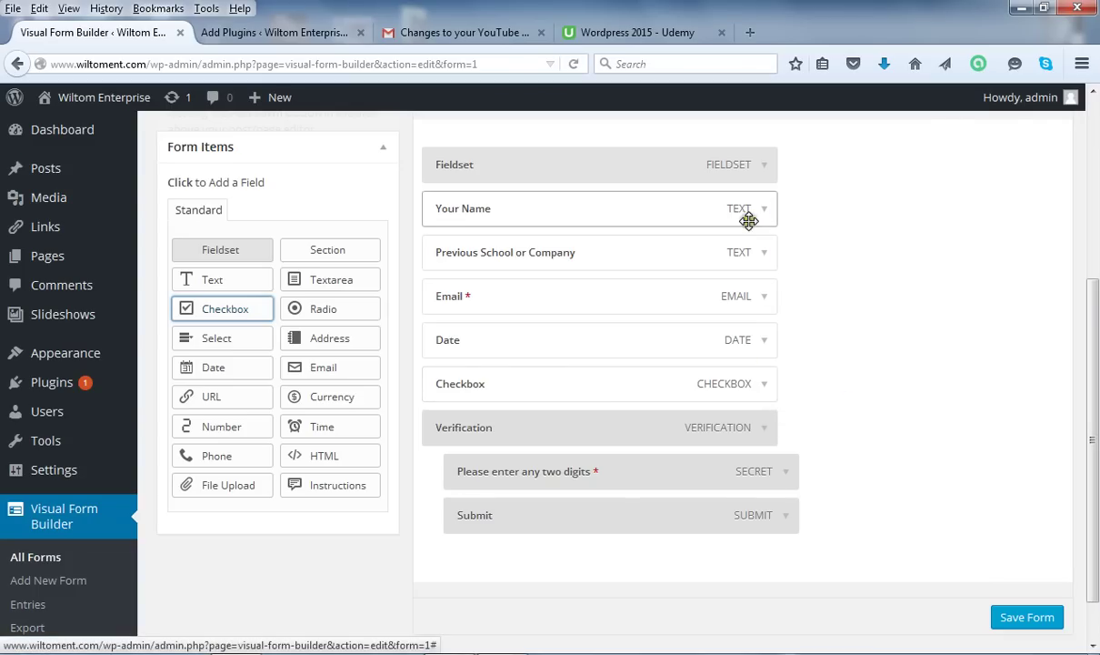
click(767, 387)
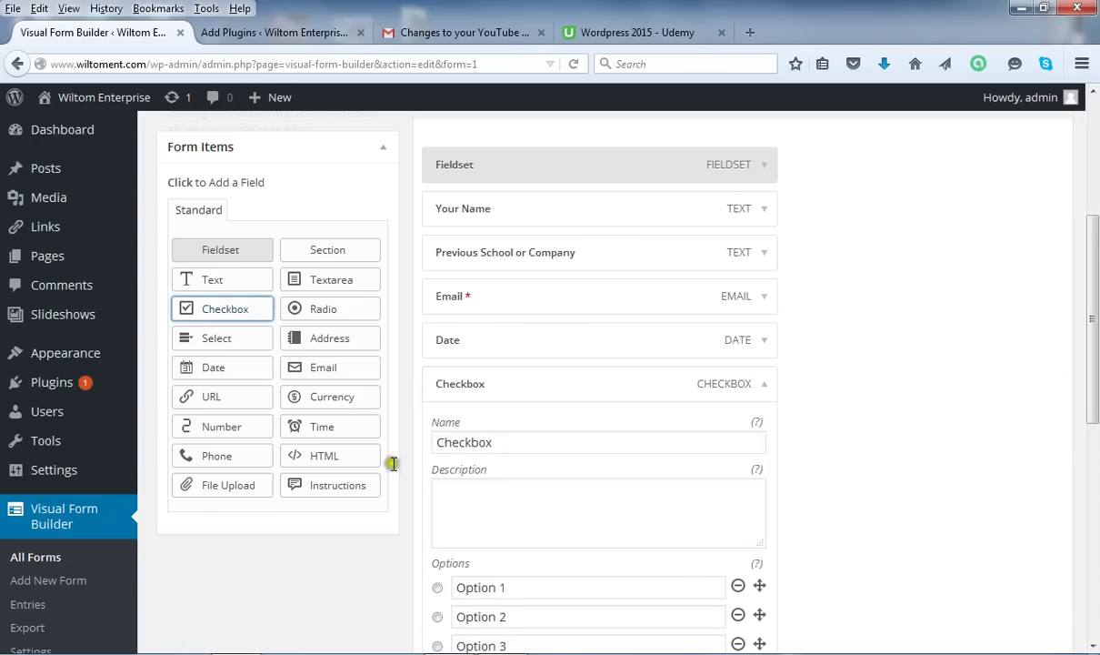
drag(534, 442, 436, 442)
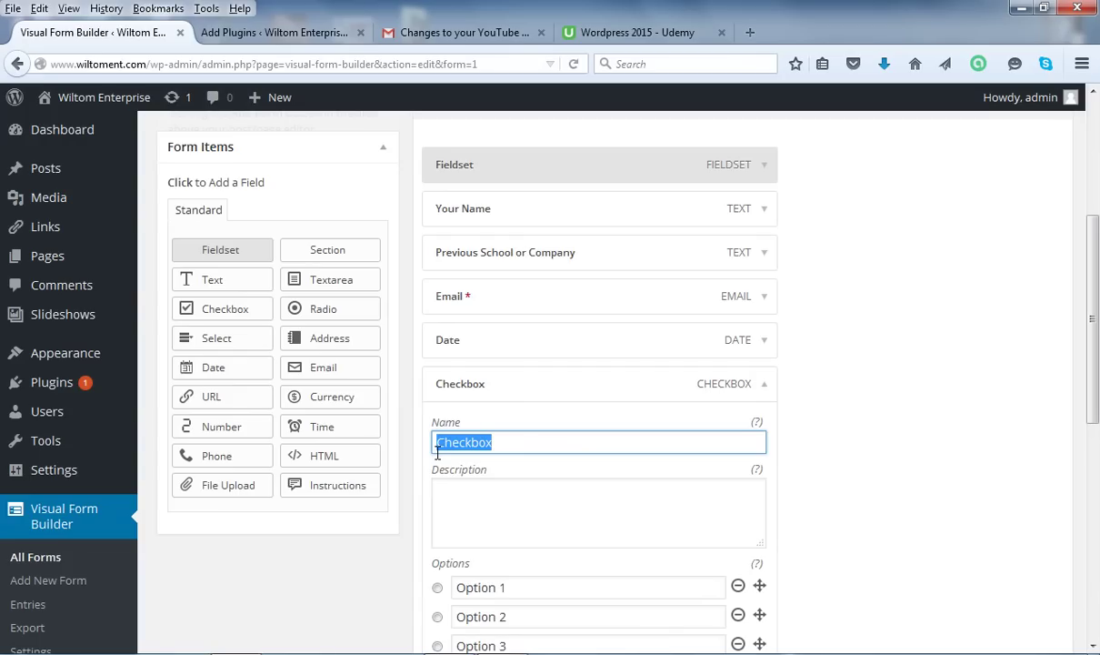
text(Select Courses)
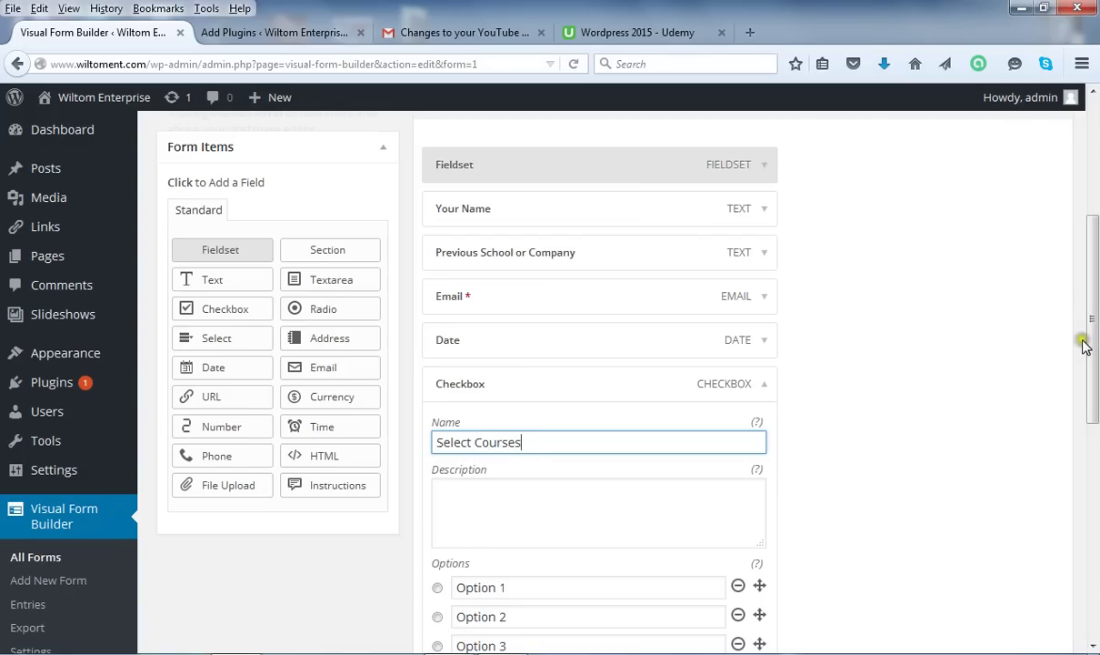
Replace the three default checkbox options with Math, English and Science.
drag(1094, 341, 1094, 395)
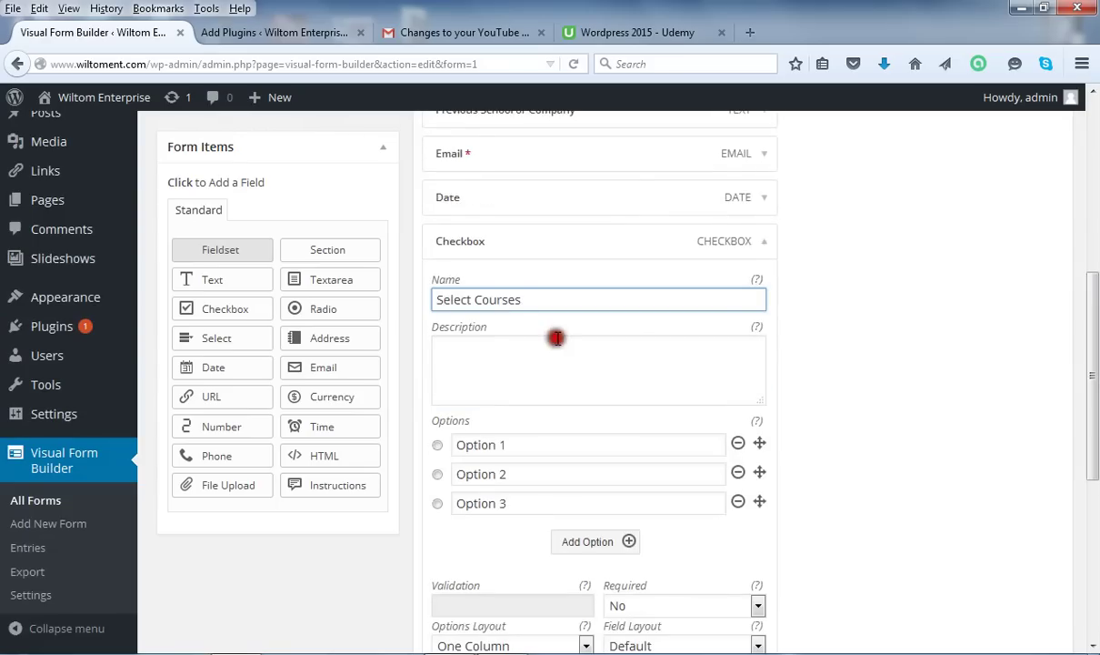
drag(511, 446, 456, 452)
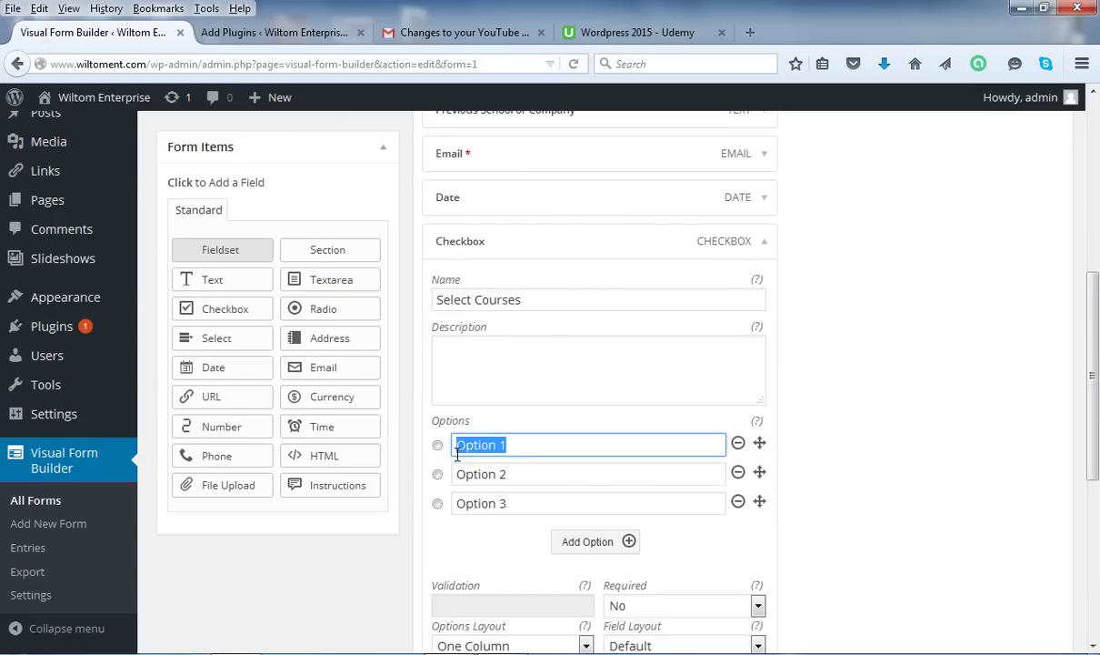
text(M)
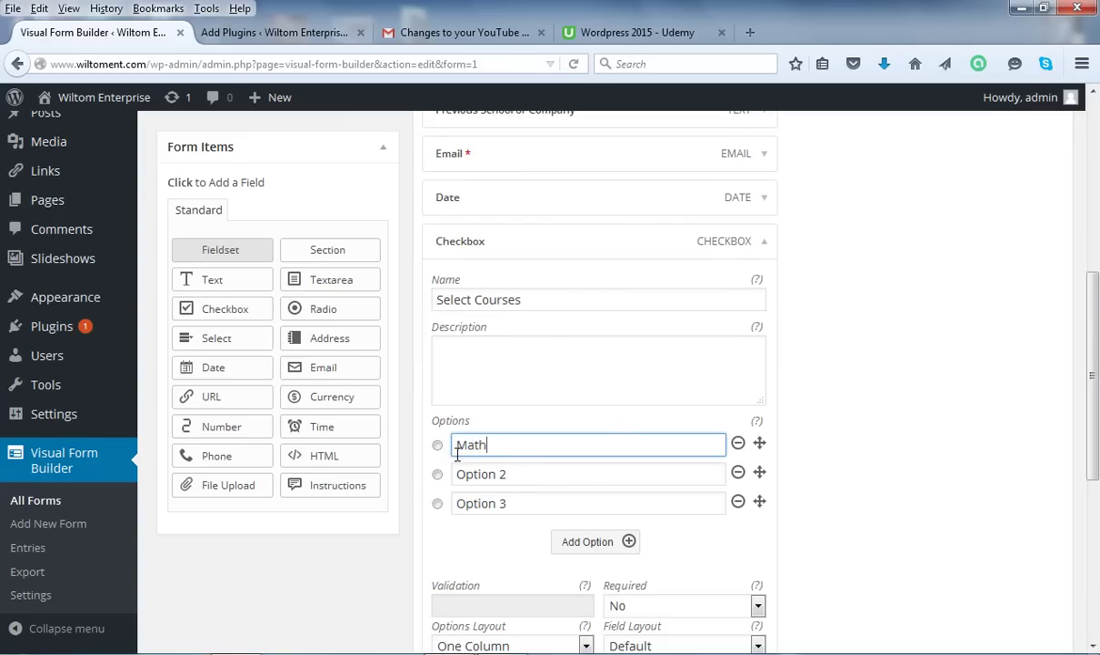
text(ath)
drag(574, 472, 399, 492)
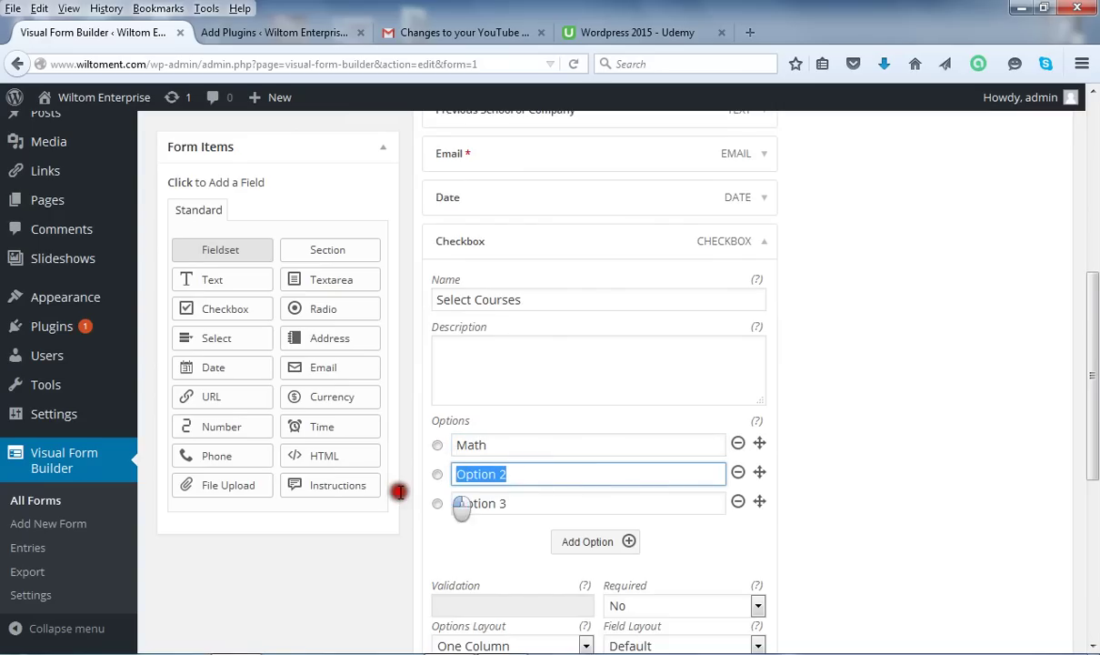
text(English)
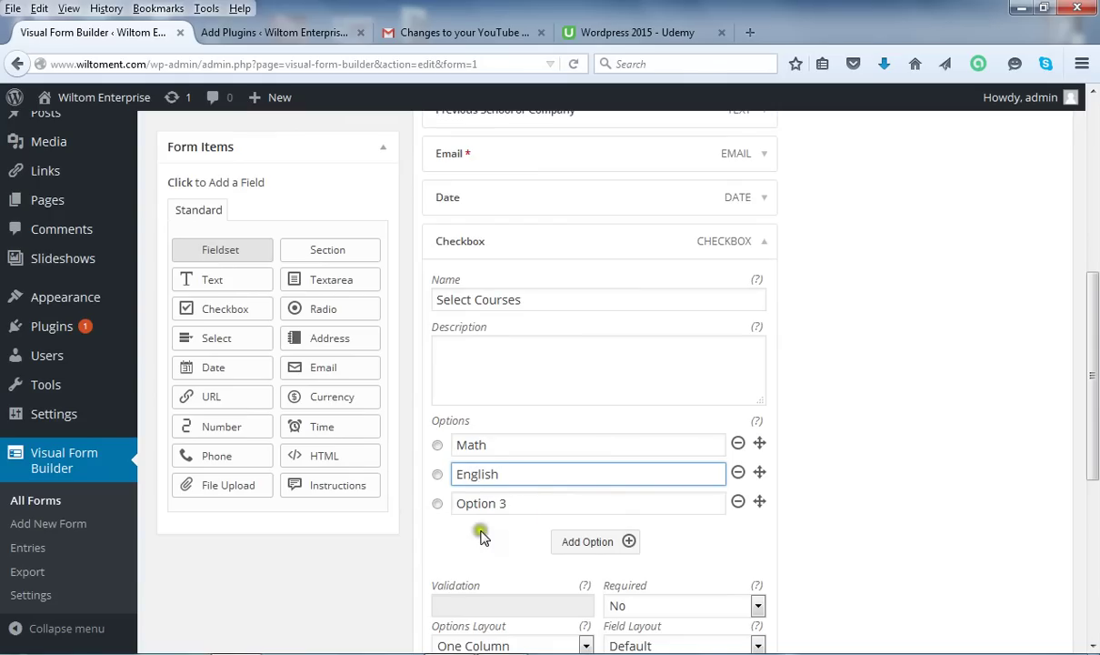
drag(522, 502, 327, 537)
text(S)
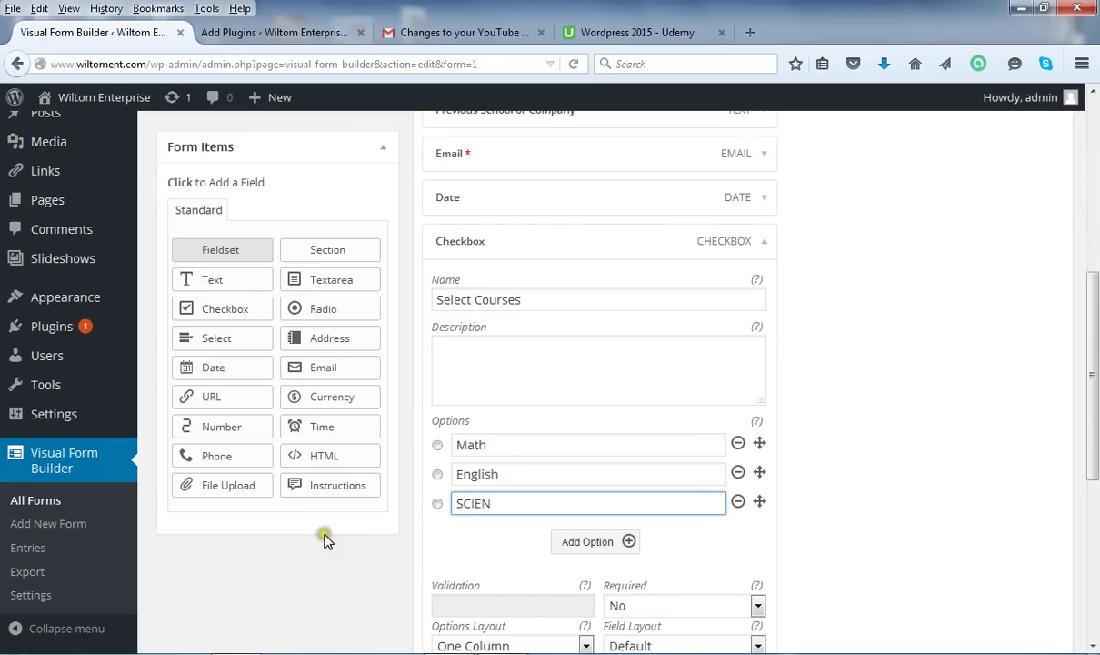
text(CIEN)
key(BackSpace)
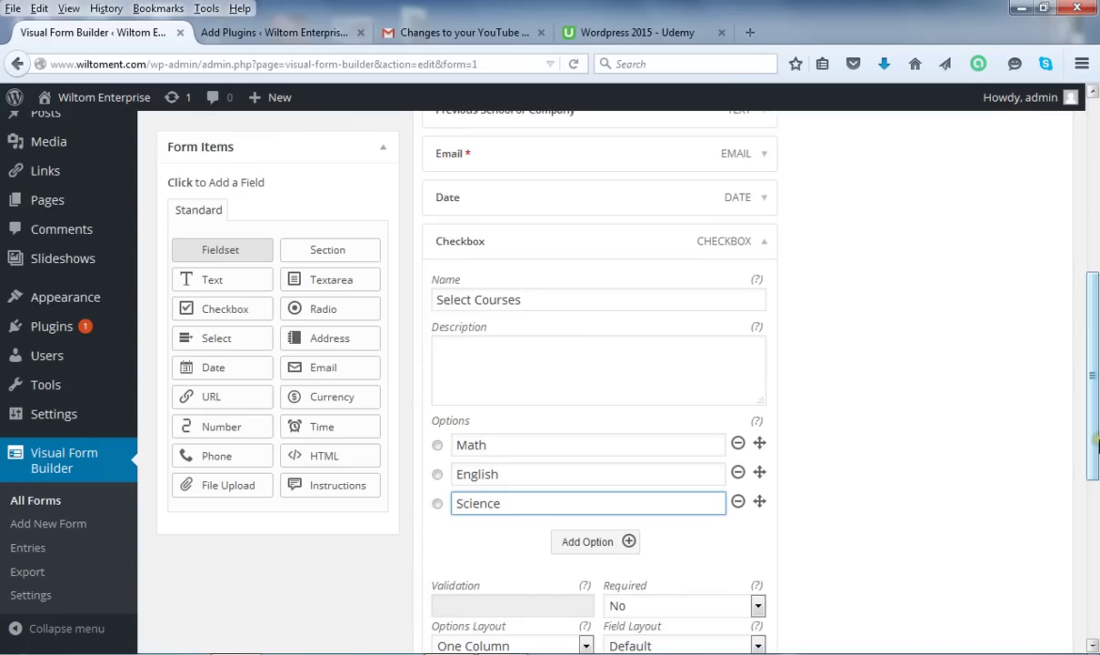
Add two more checkbox options named History and Arts.
drag(1096, 443, 1096, 459)
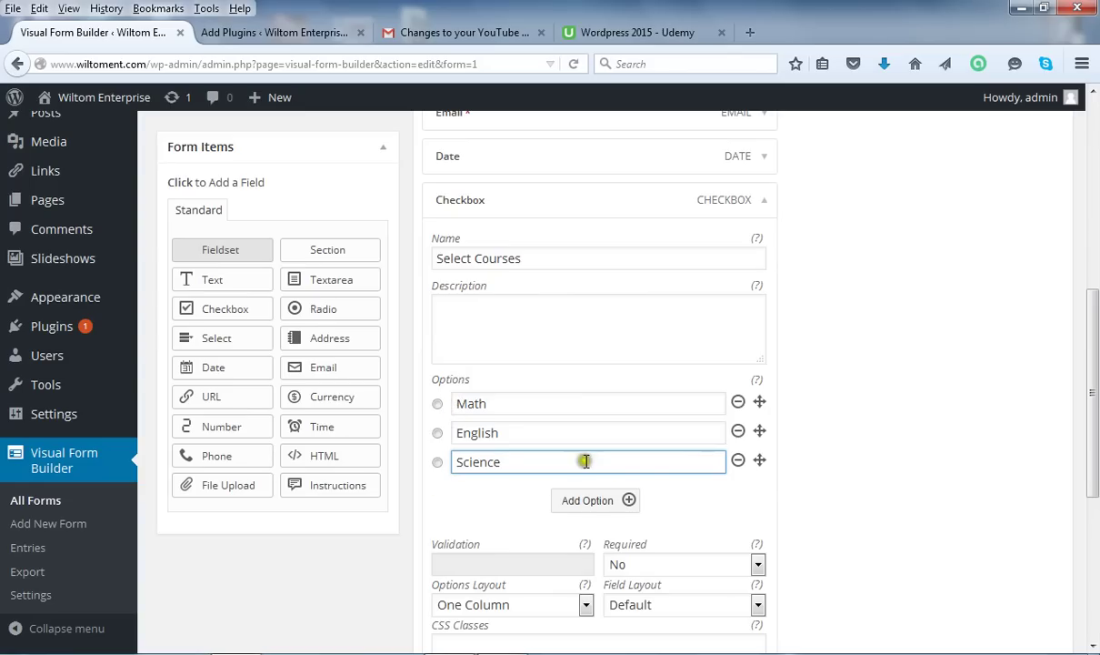
click(607, 500)
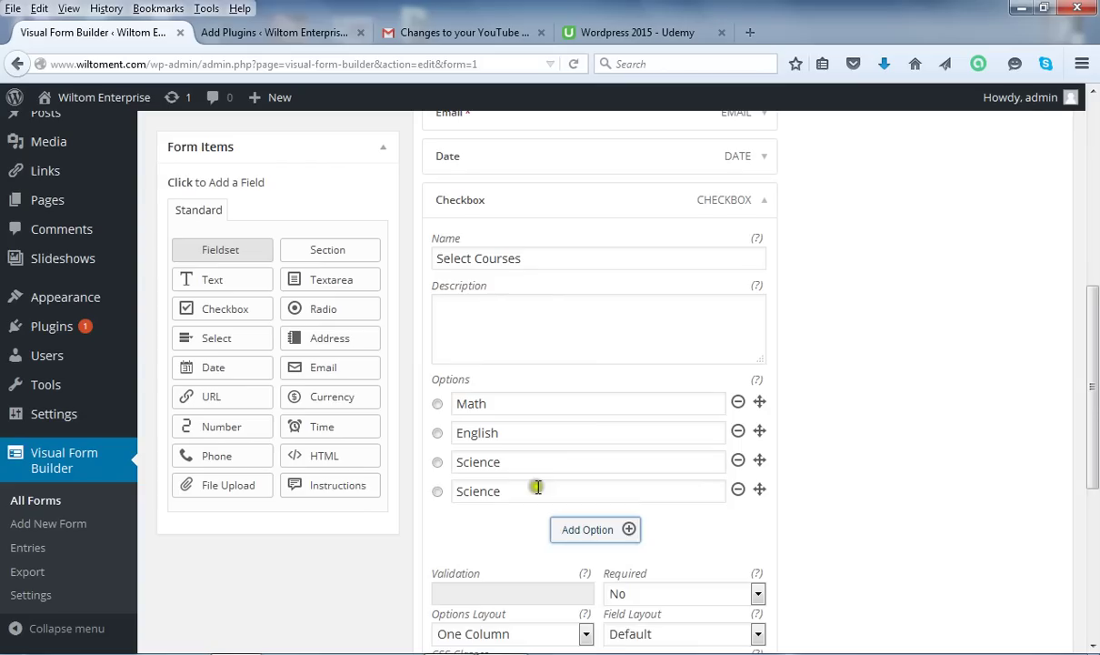
drag(537, 487, 418, 488)
text(H)
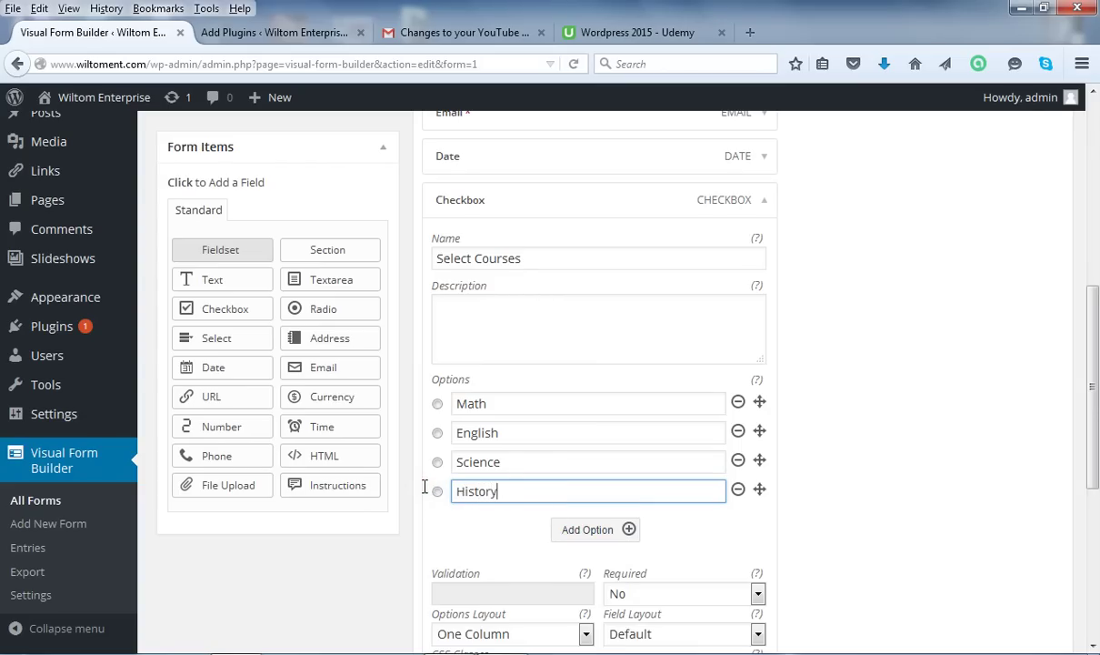
text(istory)
click(619, 534)
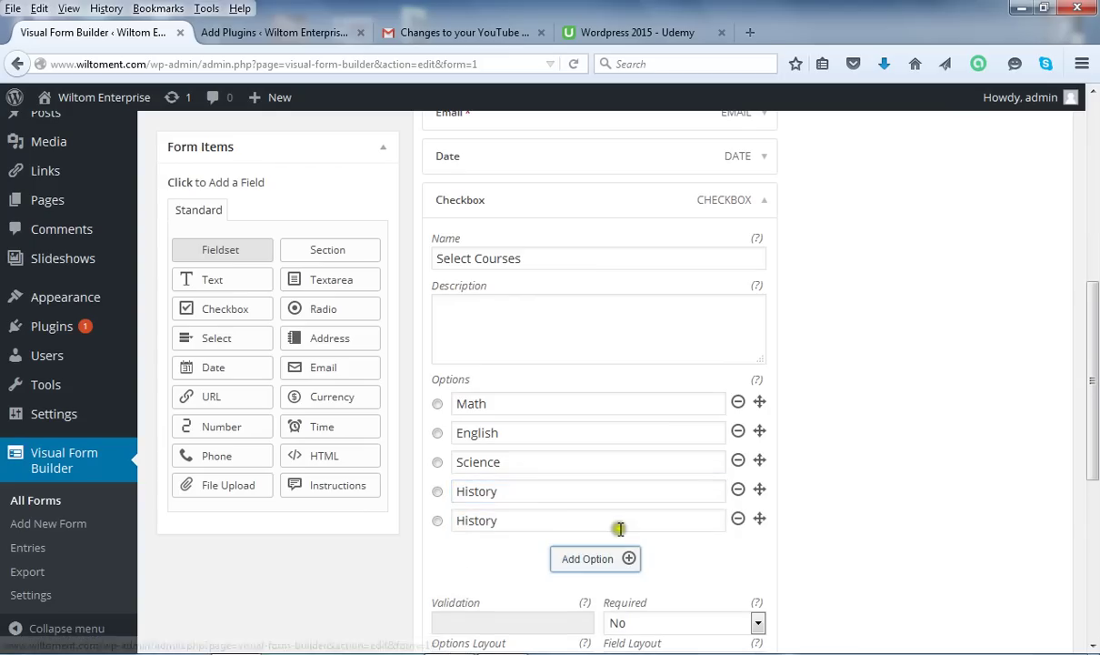
drag(502, 520, 445, 520)
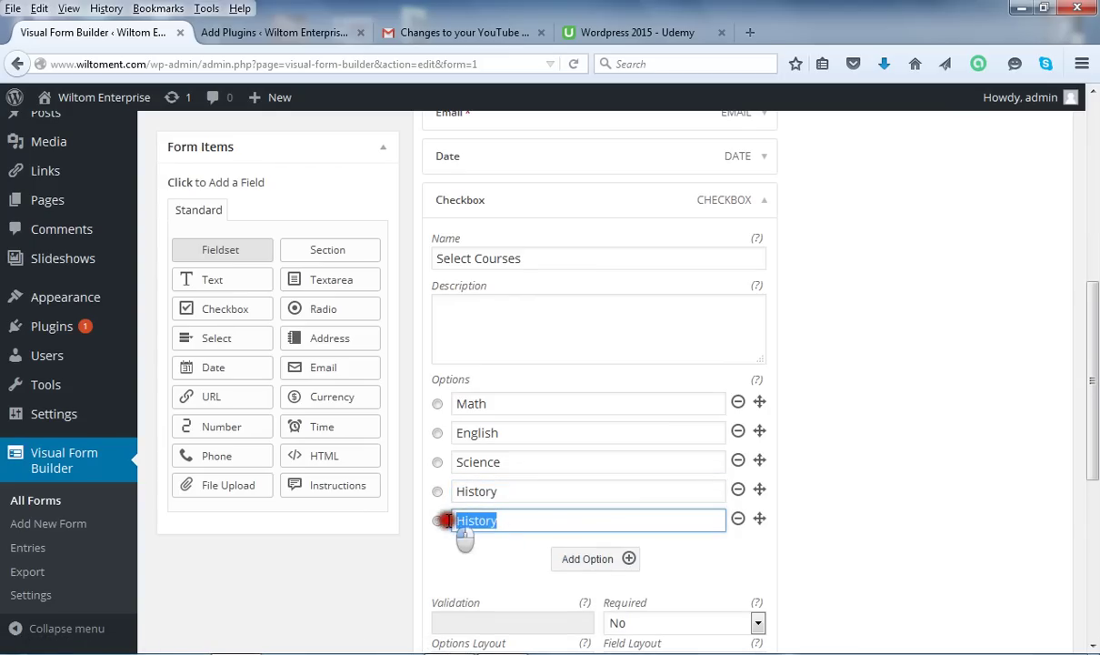
text(Arts)
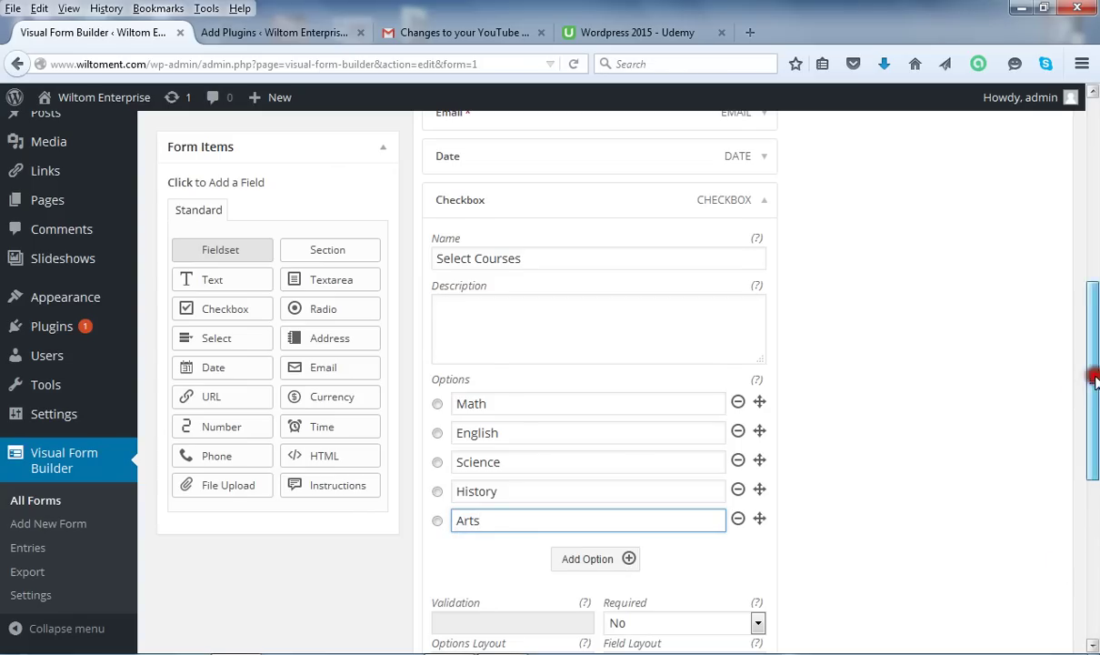
drag(1095, 370, 1096, 392)
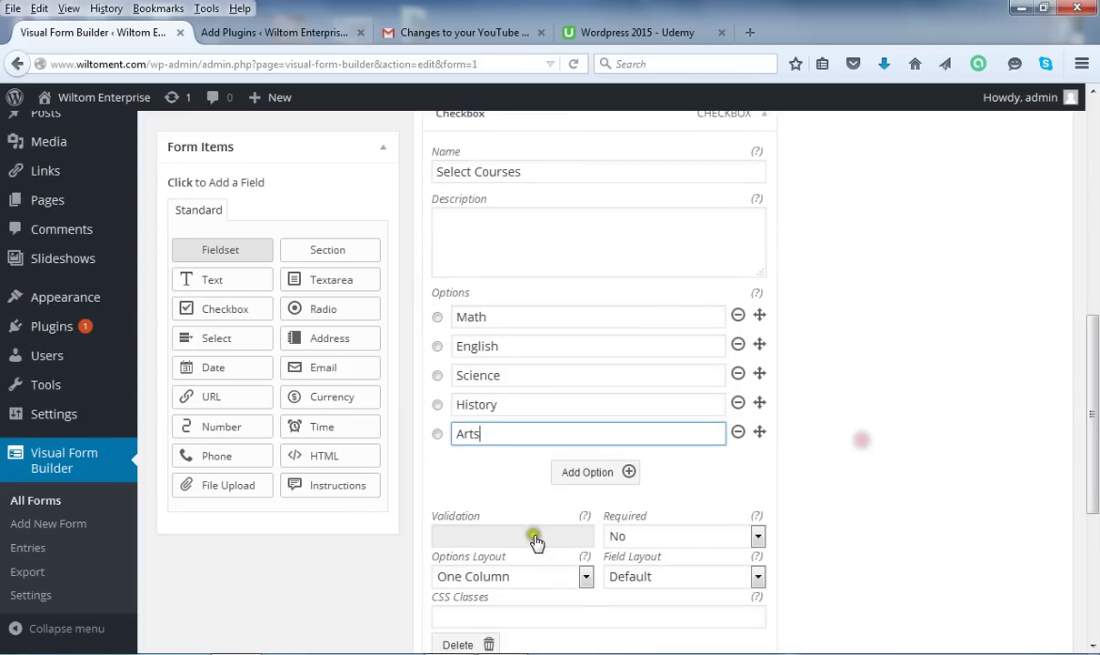
Set Select Courses to Required: Yes and collapse its settings.
click(755, 538)
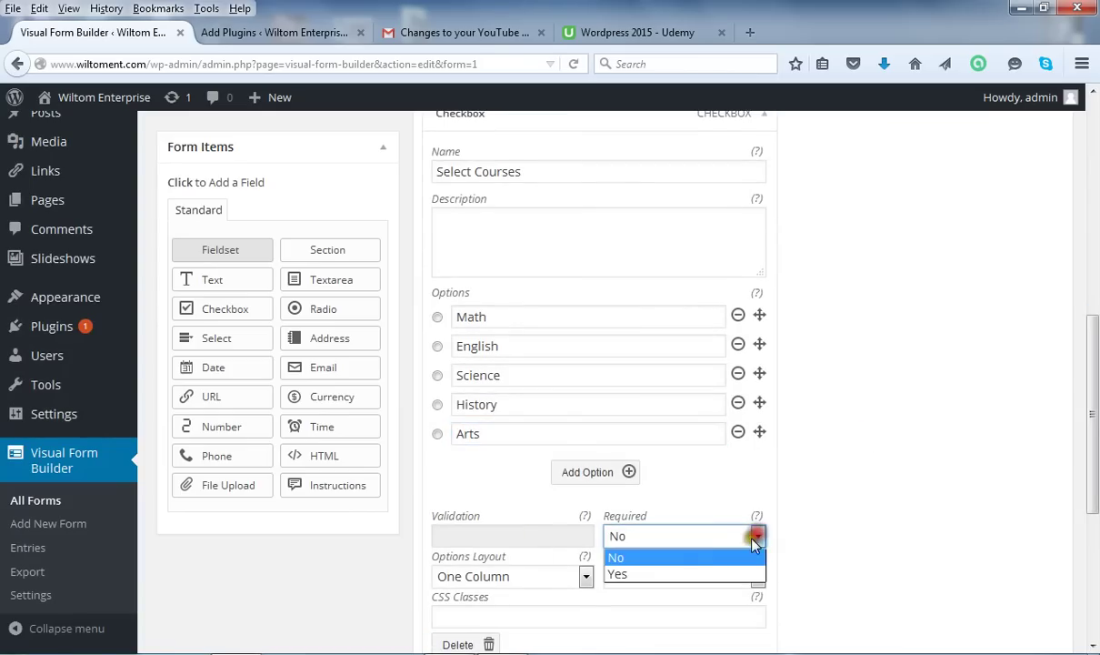
click(691, 574)
drag(1093, 334, 1096, 279)
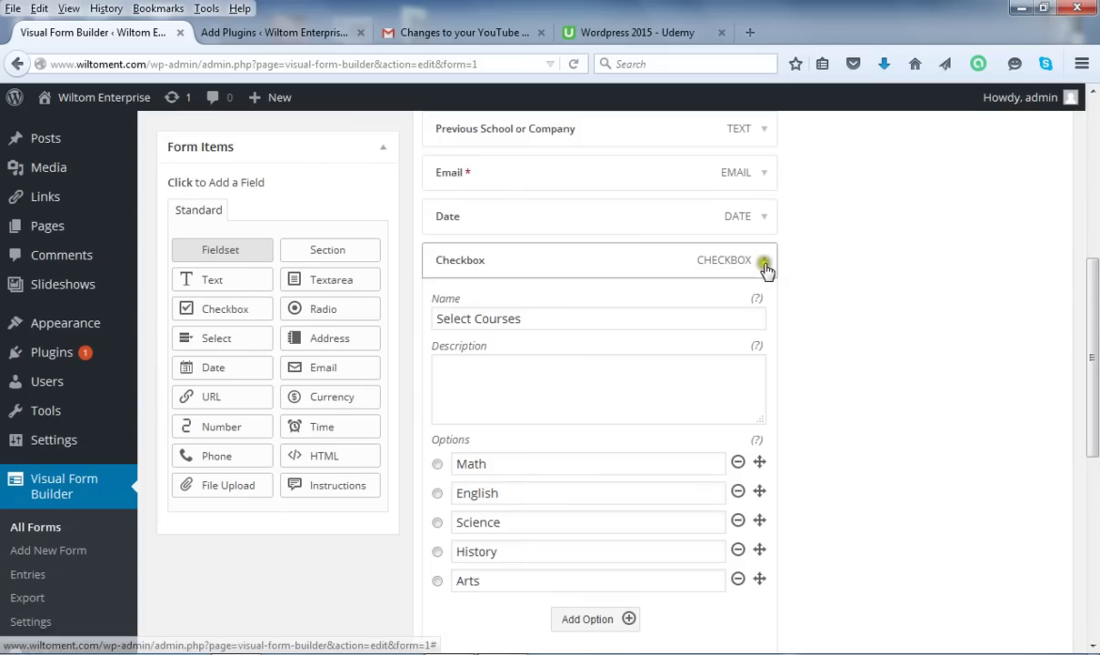
click(764, 267)
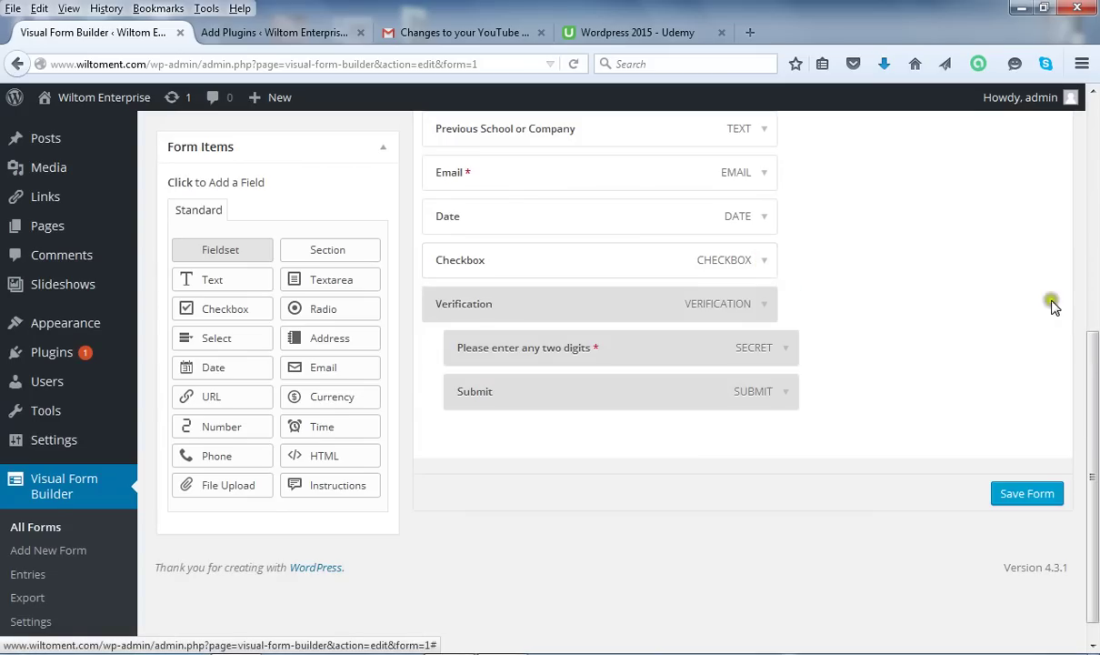
Save the Application Form.
click(1095, 354)
drag(1095, 354, 1096, 259)
click(684, 171)
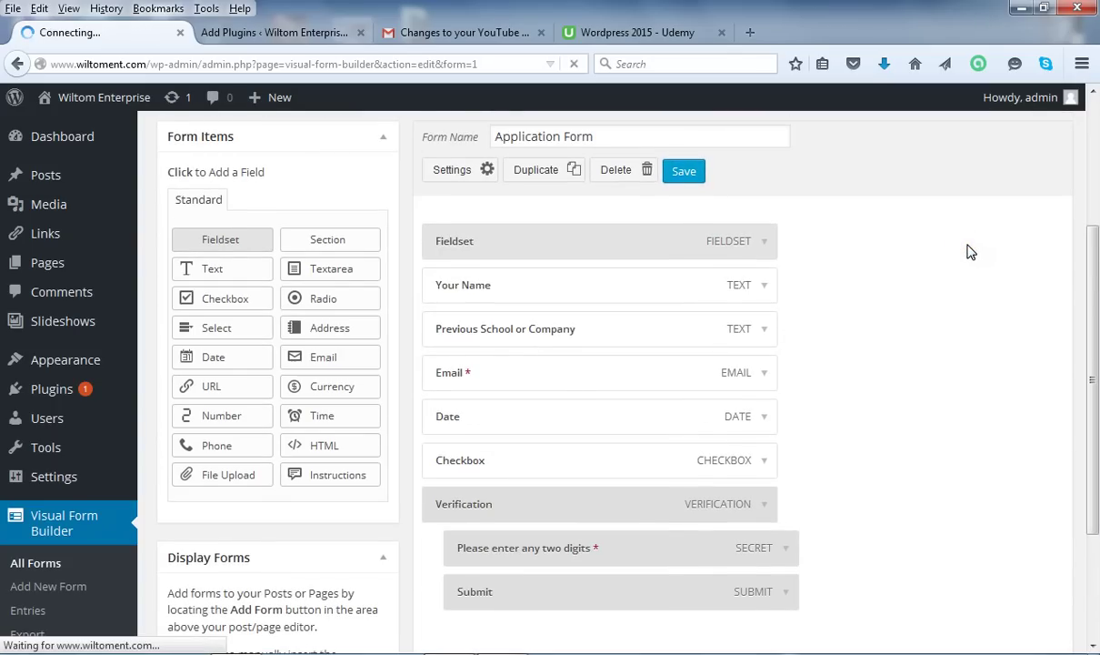
Add a File Upload field below Select Courses, just above Verification.
click(965, 249)
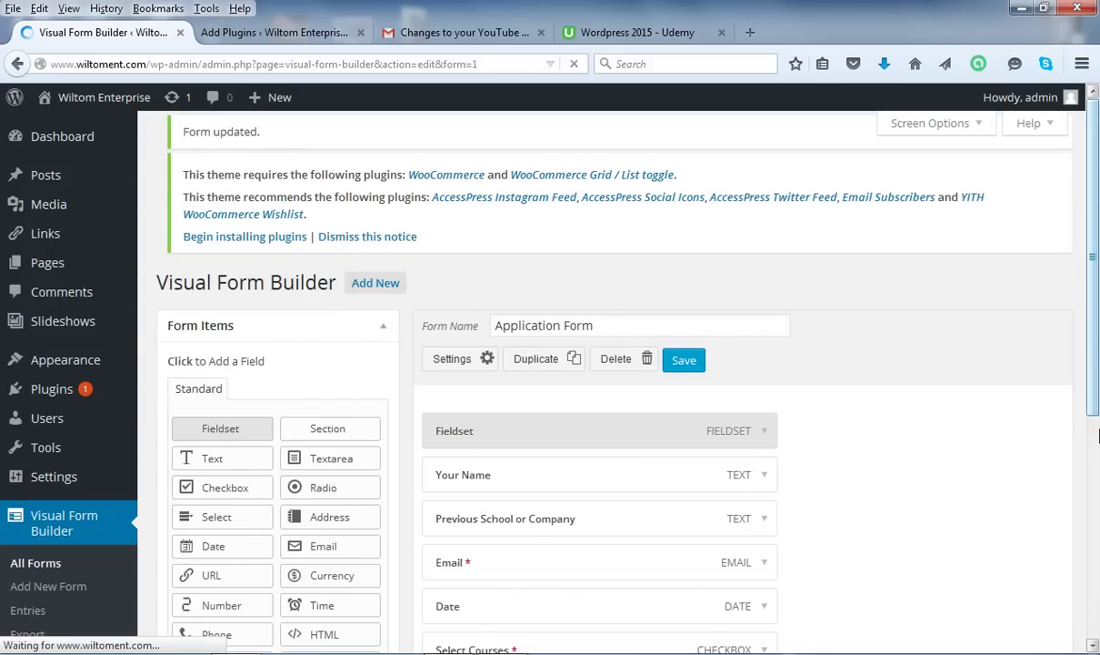
scroll(1095, 404, down, 4)
drag(1096, 405, 1096, 408)
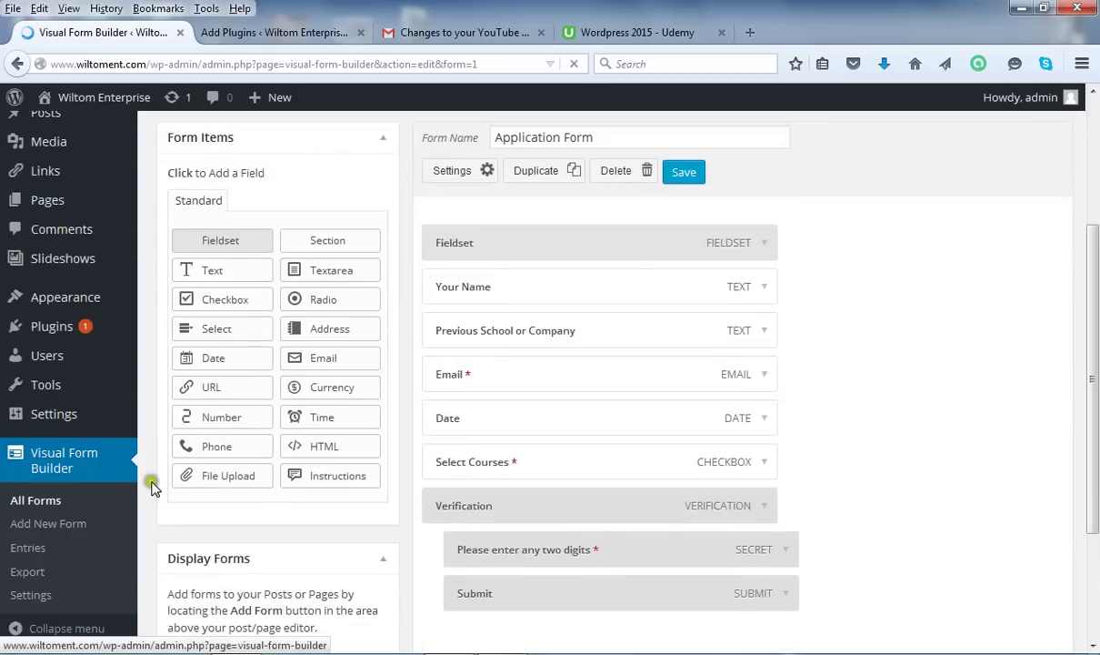
click(232, 480)
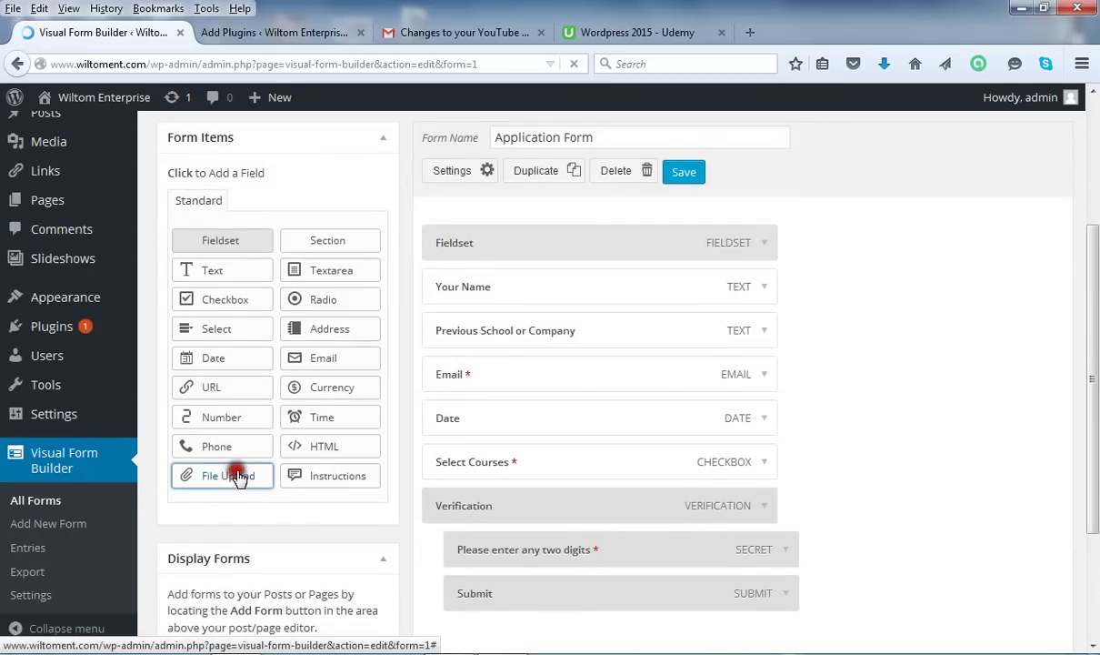
click(1080, 333)
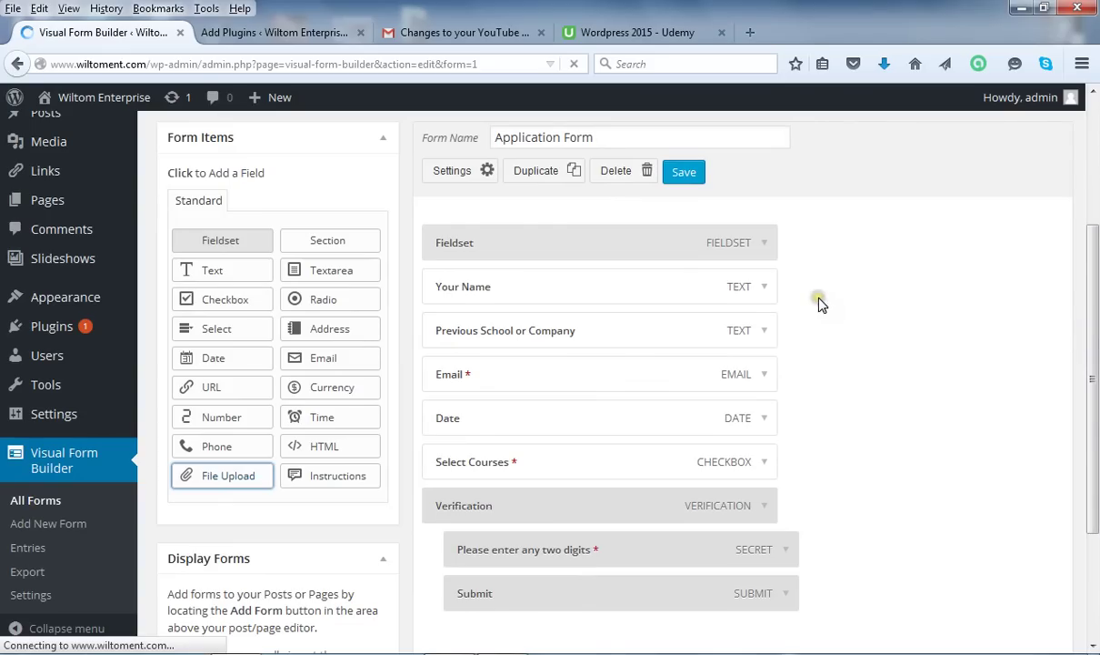
click(325, 272)
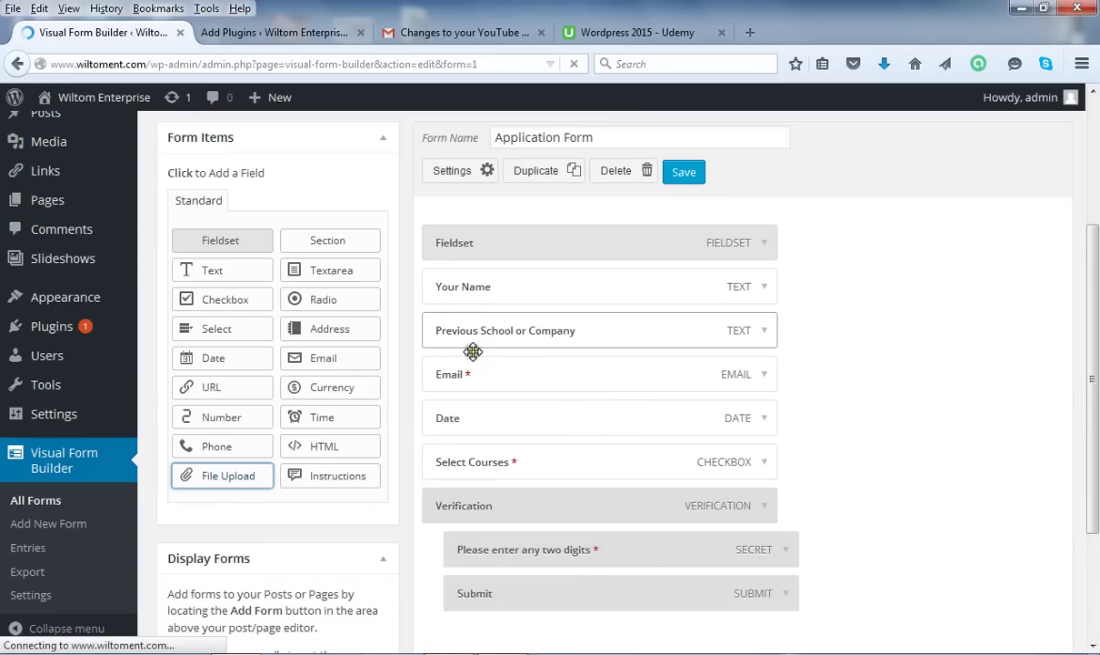
click(941, 509)
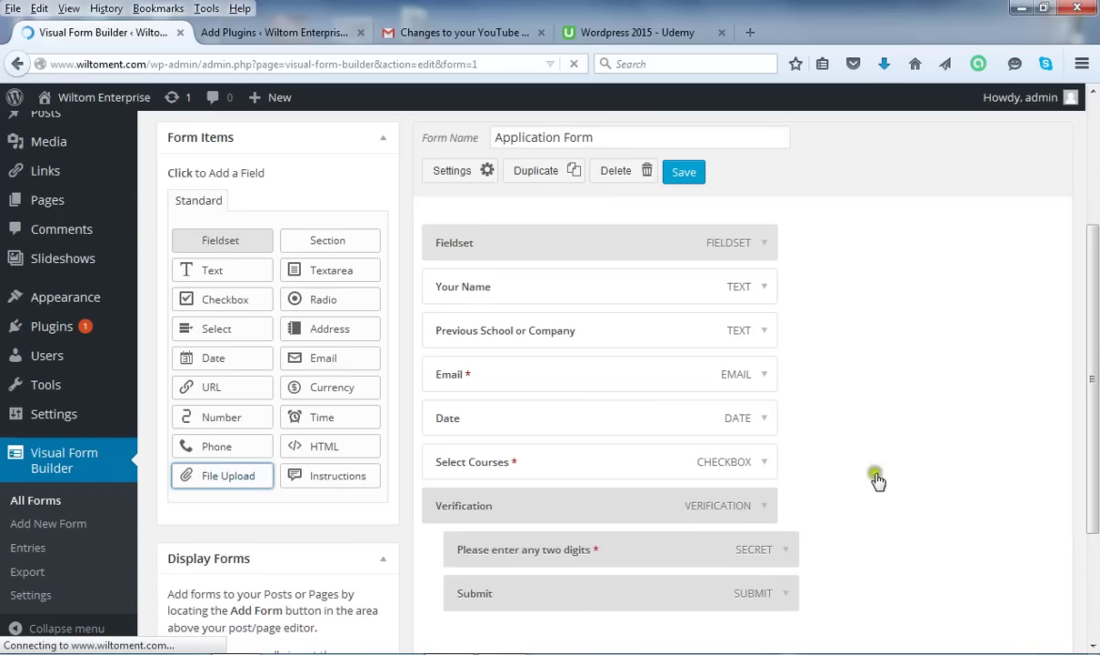
click(219, 479)
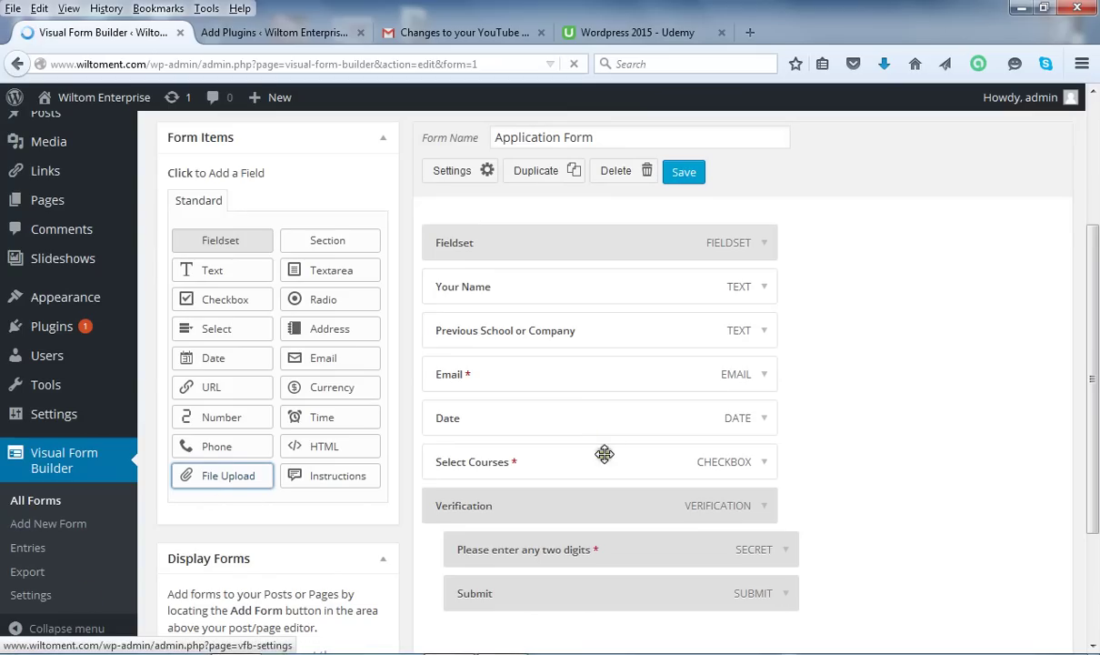
click(217, 465)
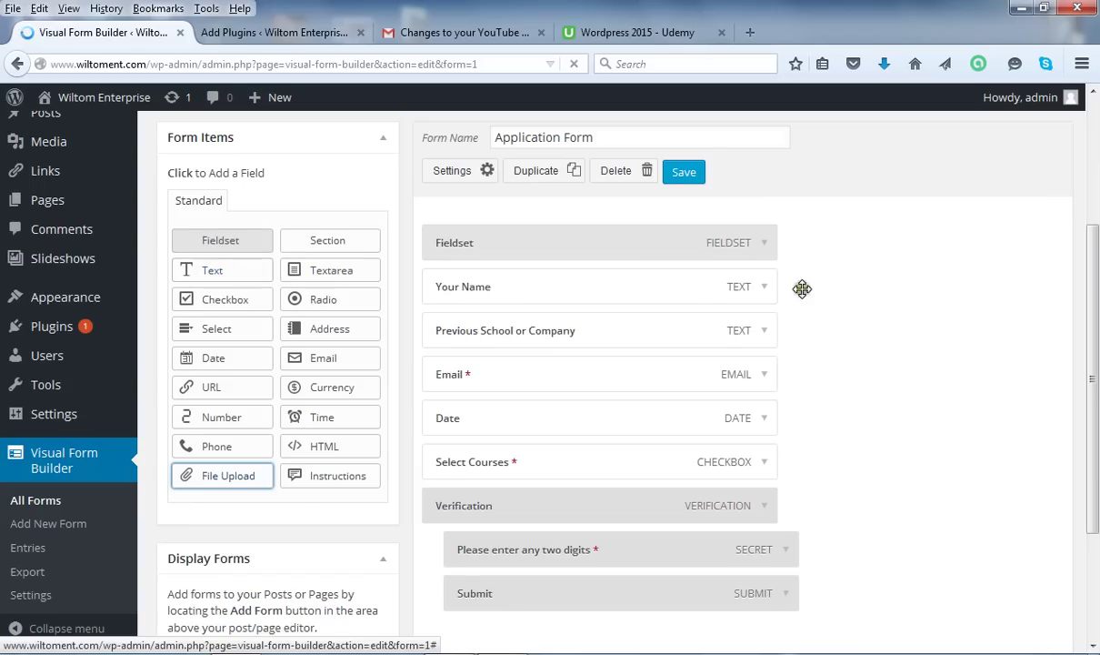
click(637, 462)
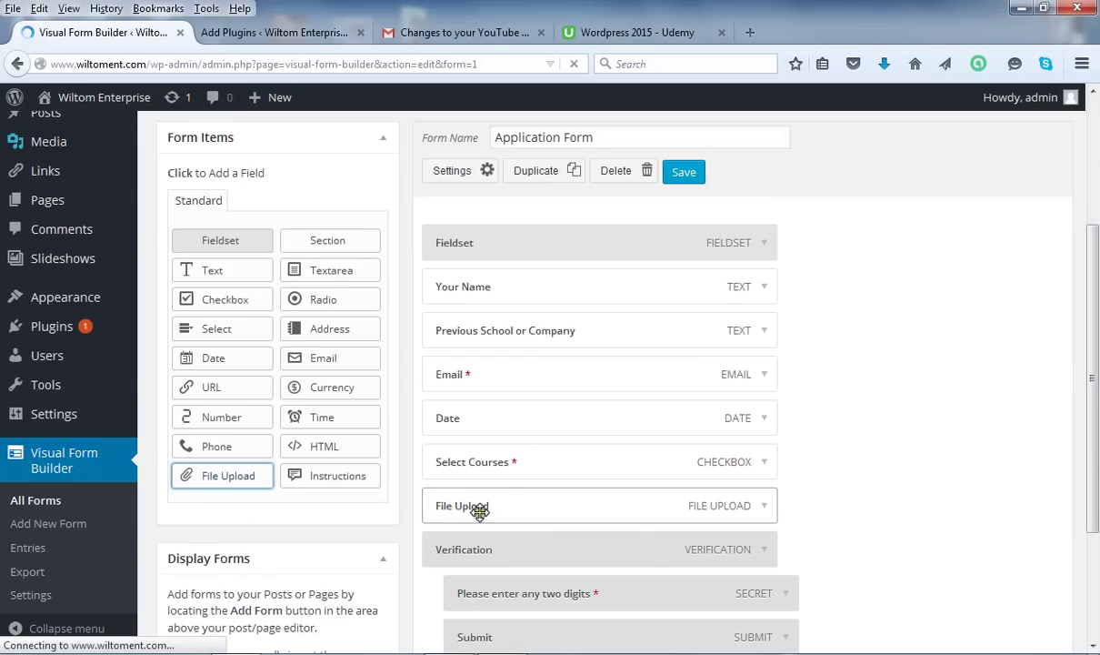
Change the File Upload field's name to 'Upload CV/Transcript' and collapse it.
click(764, 507)
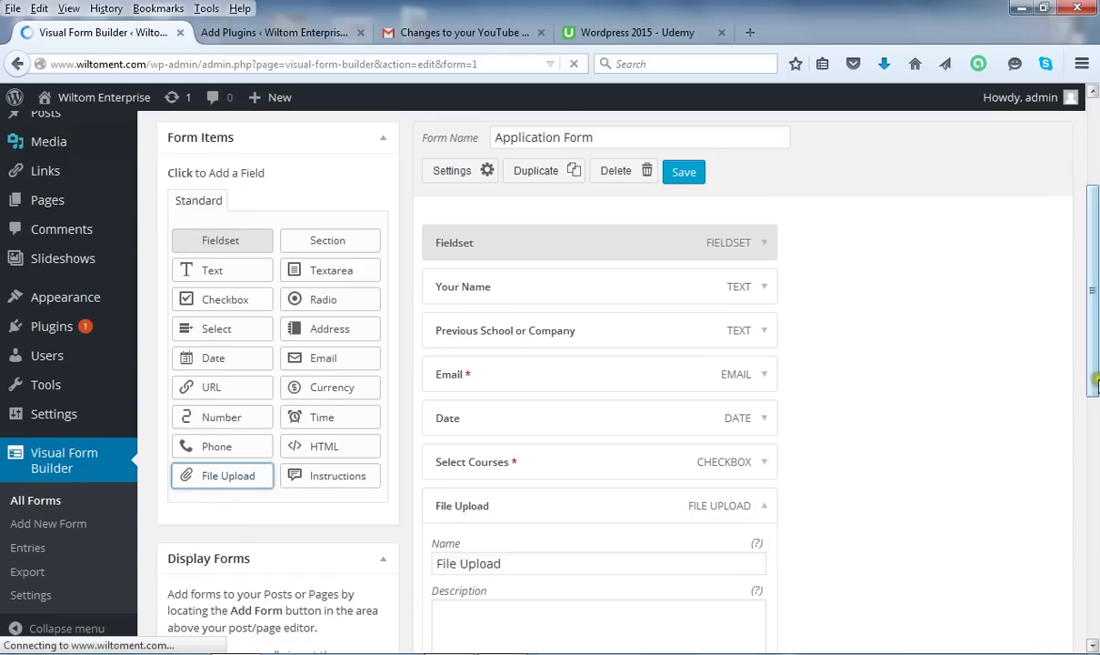
scroll(1095, 400, down, 1)
scroll(1095, 400, down, 3)
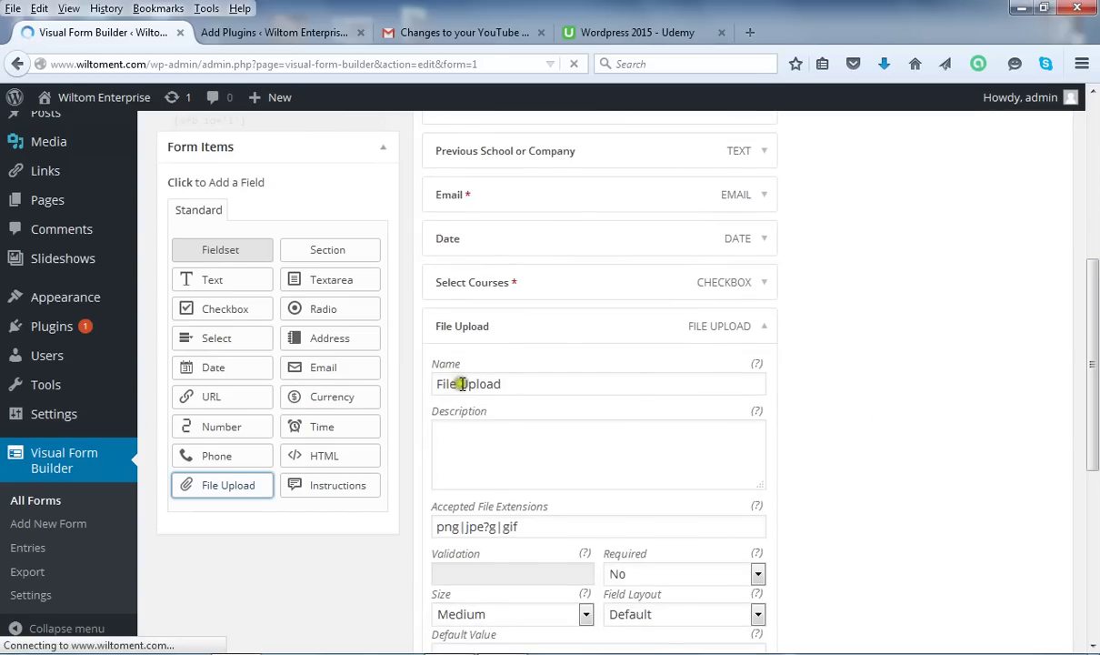
double_click(447, 384)
key(BackSpace)
key(Delete)
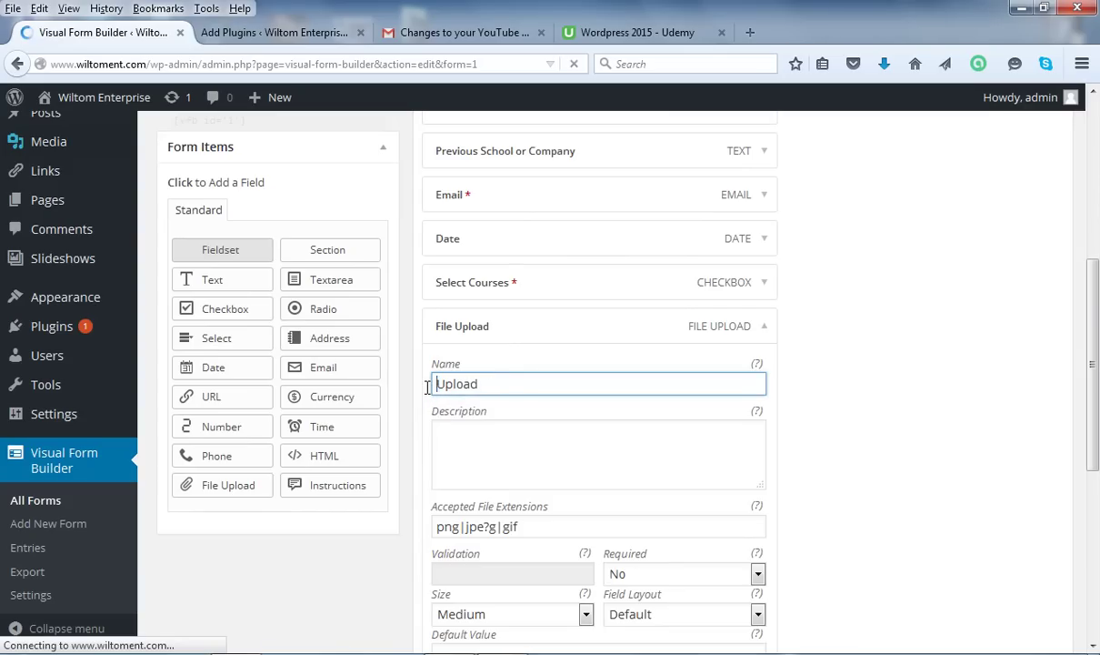
click(484, 383)
key(BackSpace)
text(CV/Transcript)
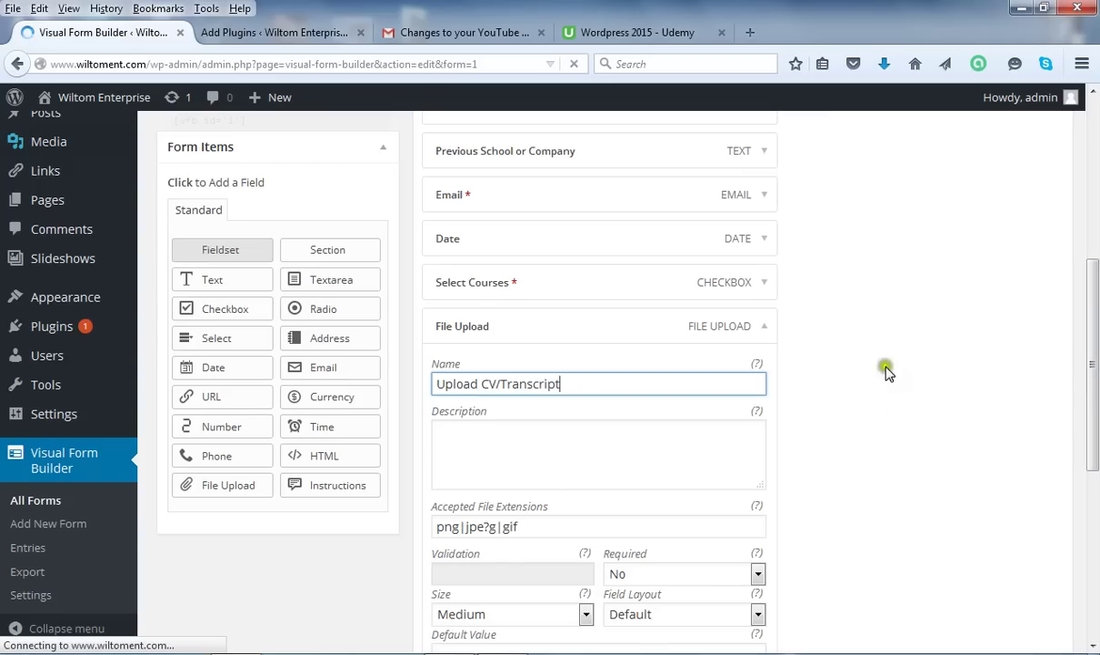
click(766, 332)
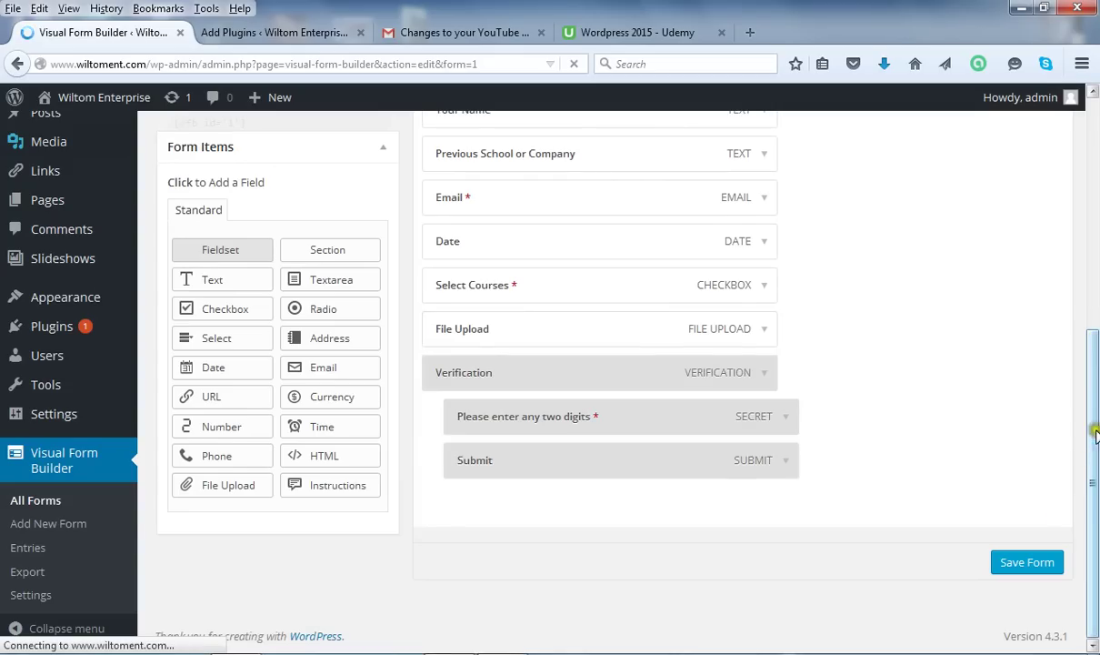
drag(1095, 437, 1095, 318)
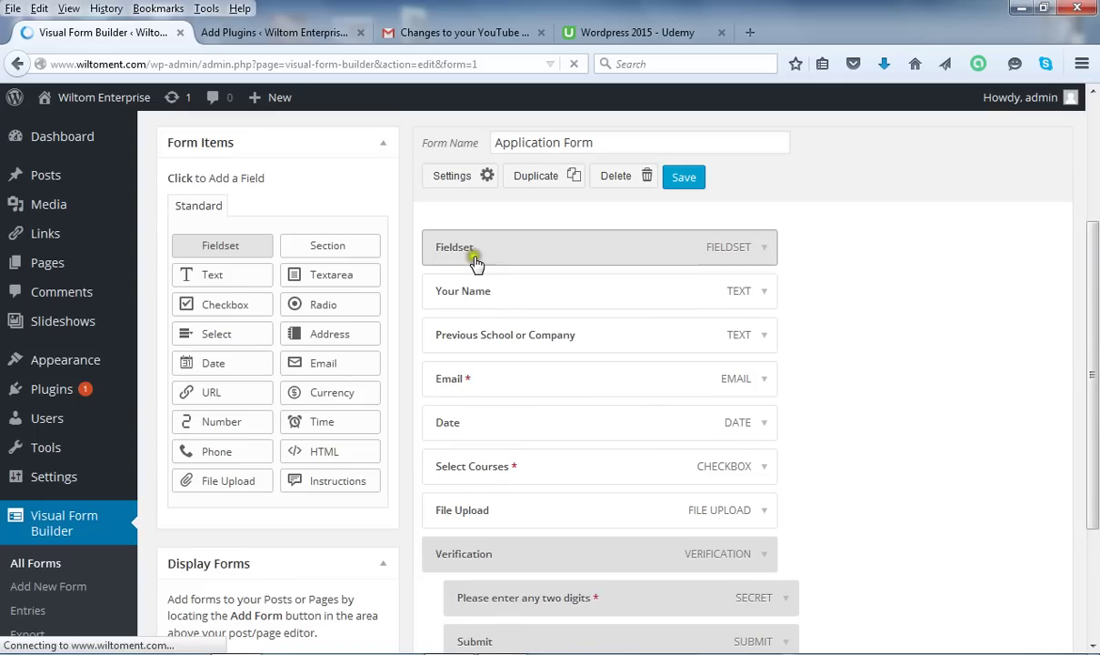
Replace the Fieldset legend 'Fieldset' with 'Summer School Registration Form' and collapse it.
click(764, 251)
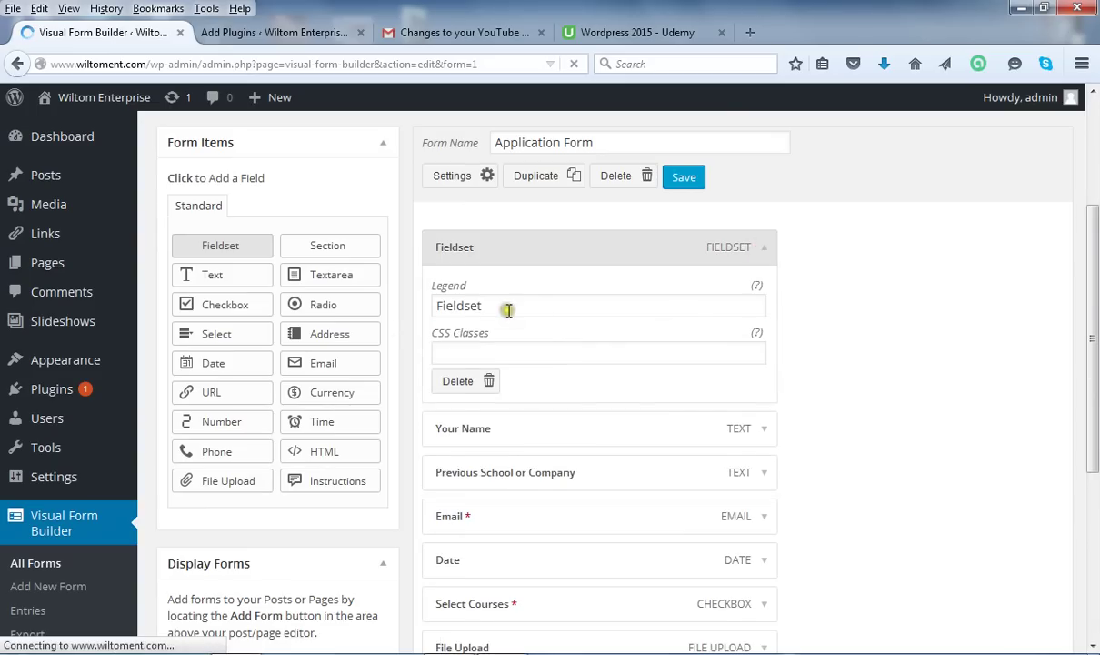
drag(503, 307, 413, 304)
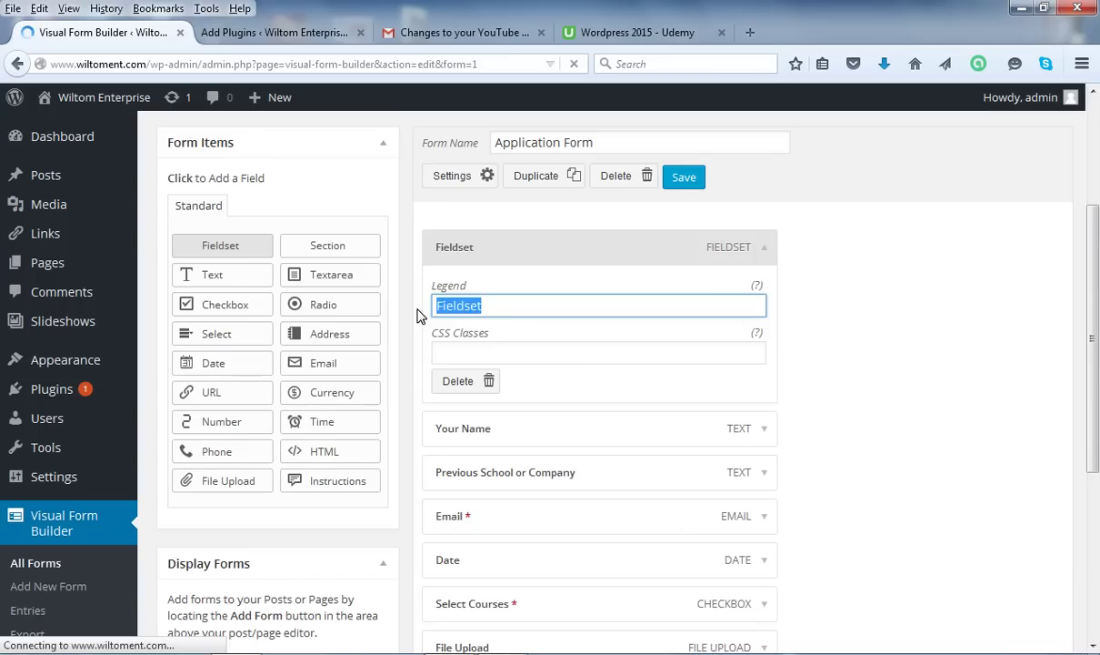
text(Summer School Registration Form)
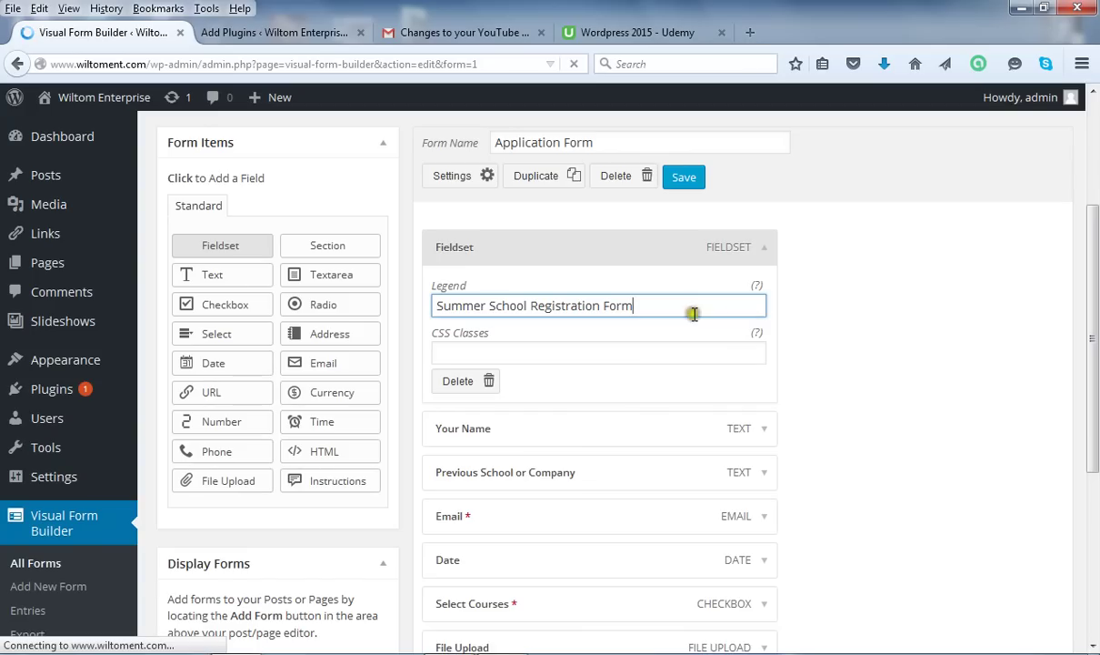
click(760, 247)
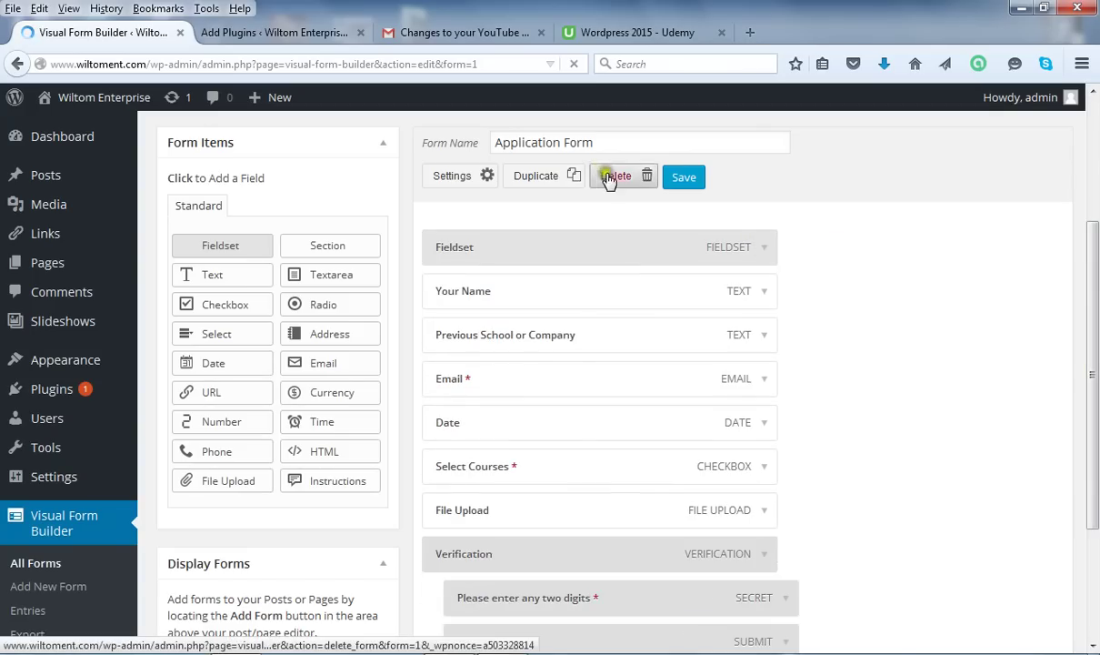
Save the Application Form with Save at the top, then Save Form at the bottom.
click(684, 176)
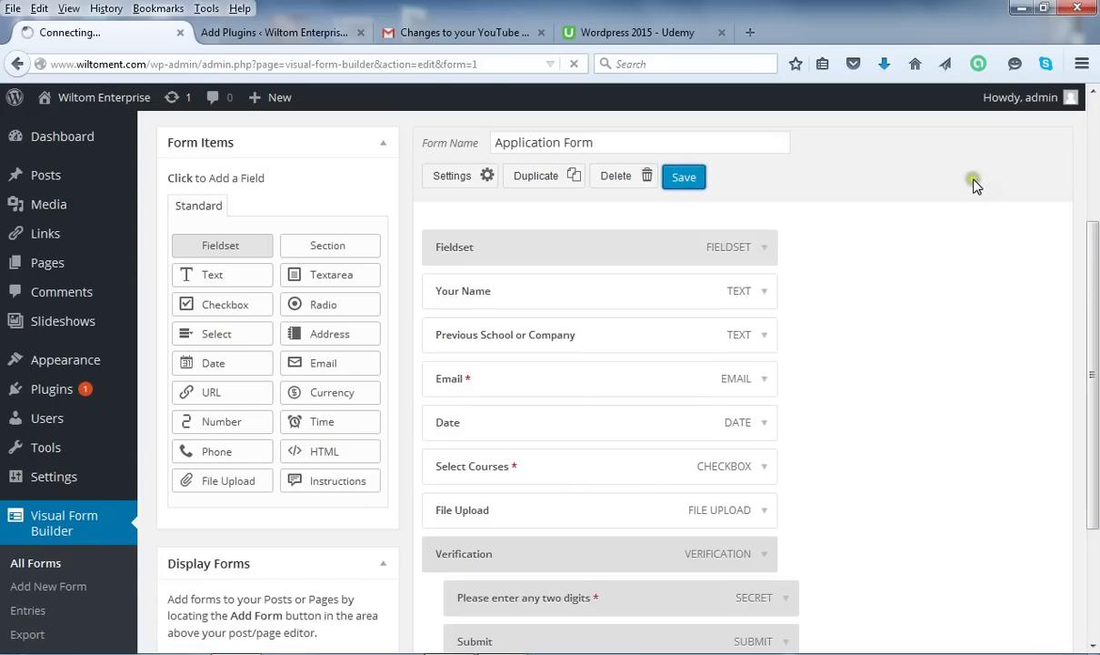
click(975, 184)
click(857, 189)
click(859, 192)
click(702, 185)
click(1095, 276)
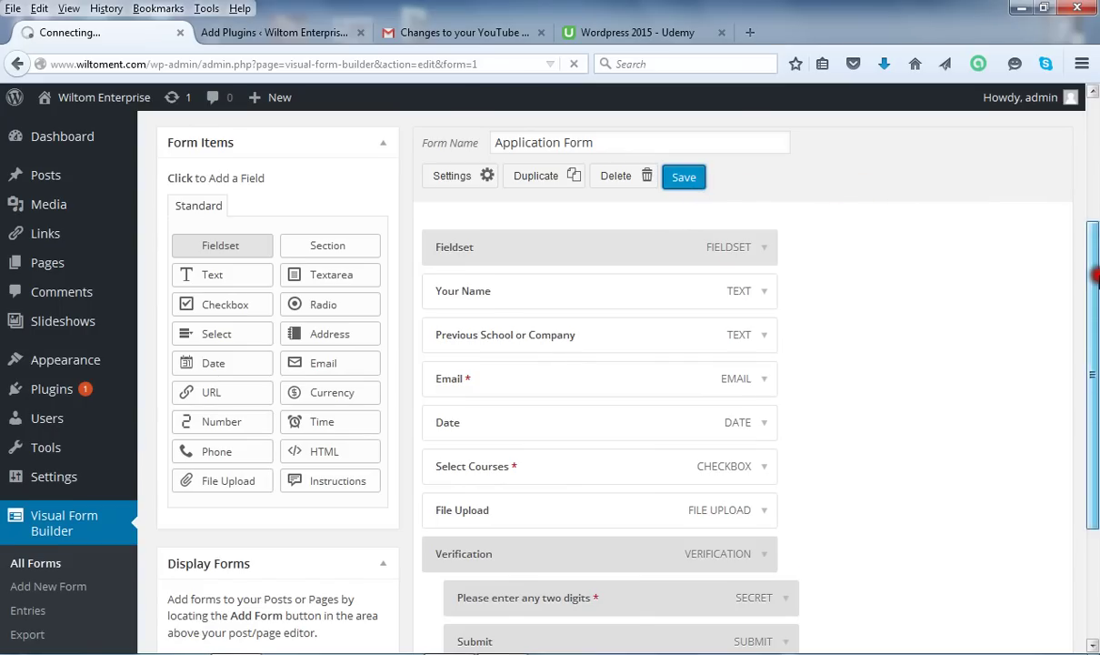
drag(1096, 276, 1096, 403)
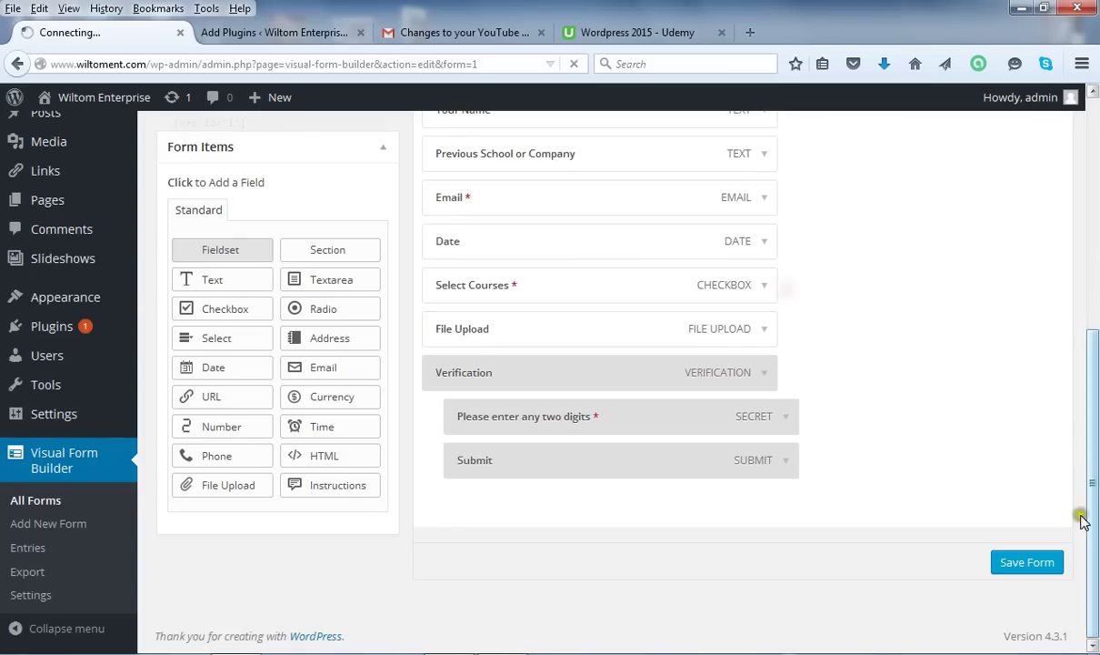
click(1038, 564)
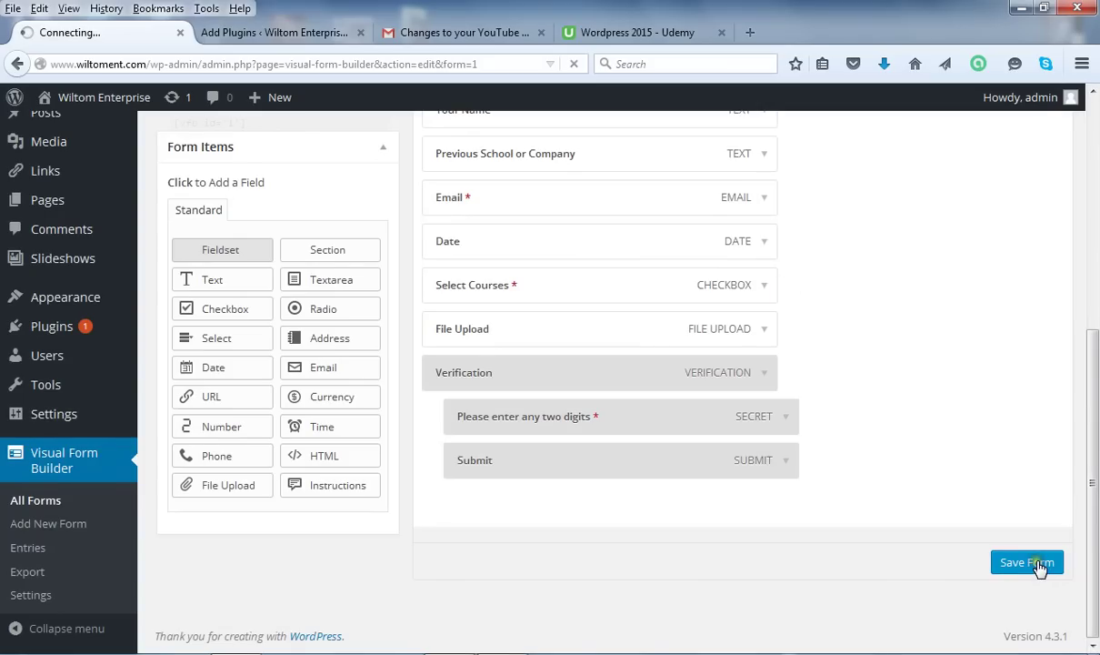
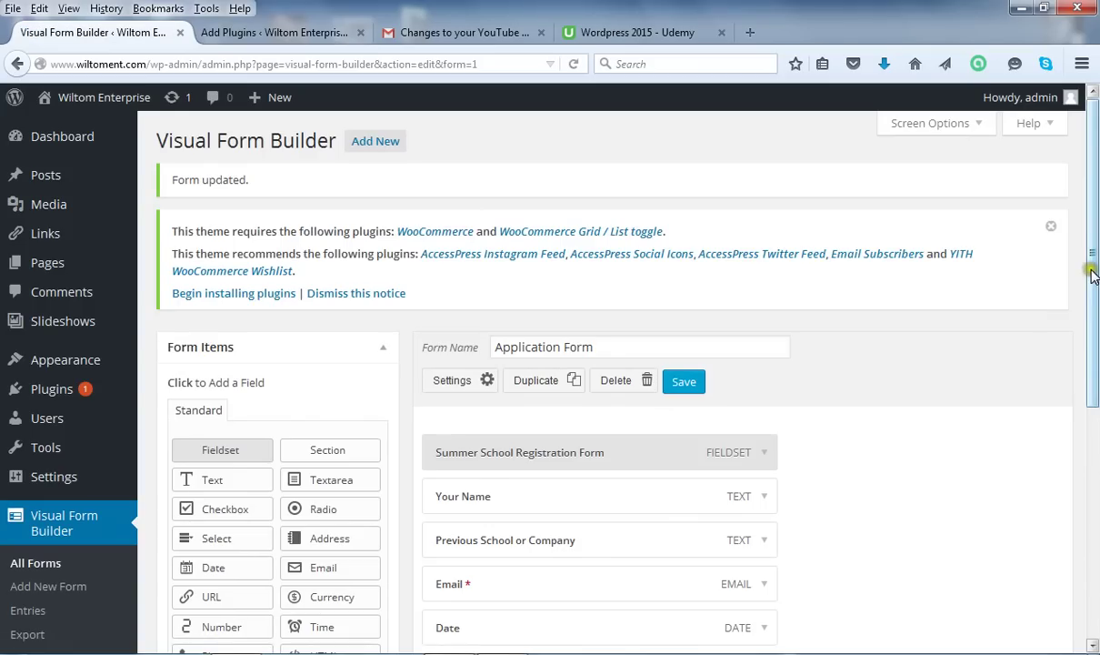
Go to All Pages in the admin menu and open the Contact page in the editor.
drag(1094, 277, 1095, 369)
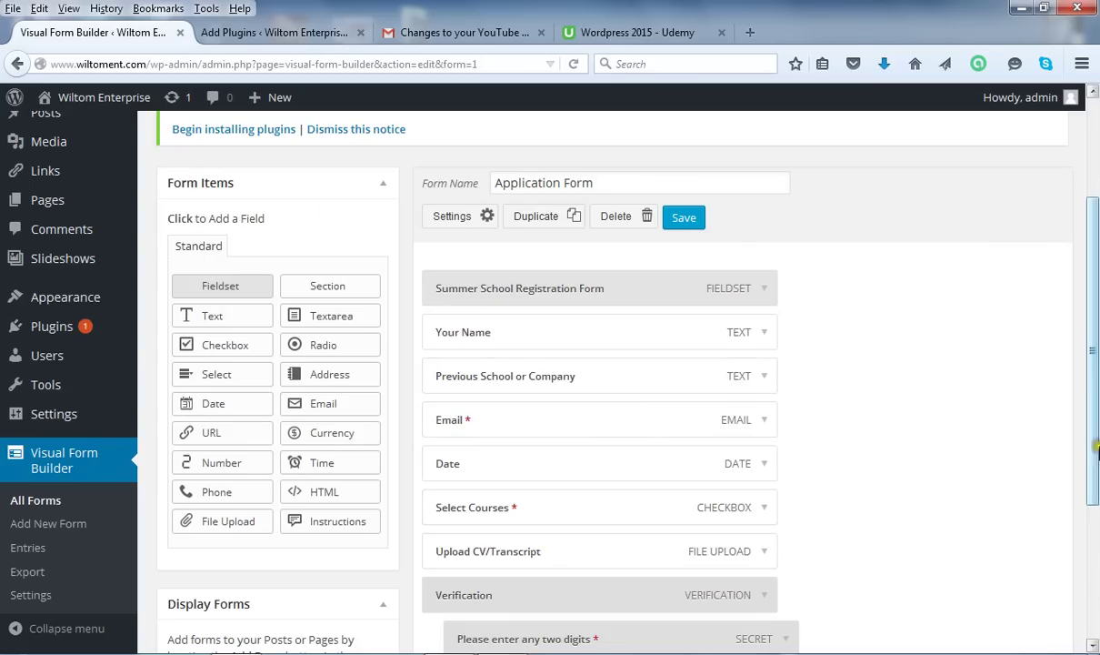
drag(1095, 368, 1095, 318)
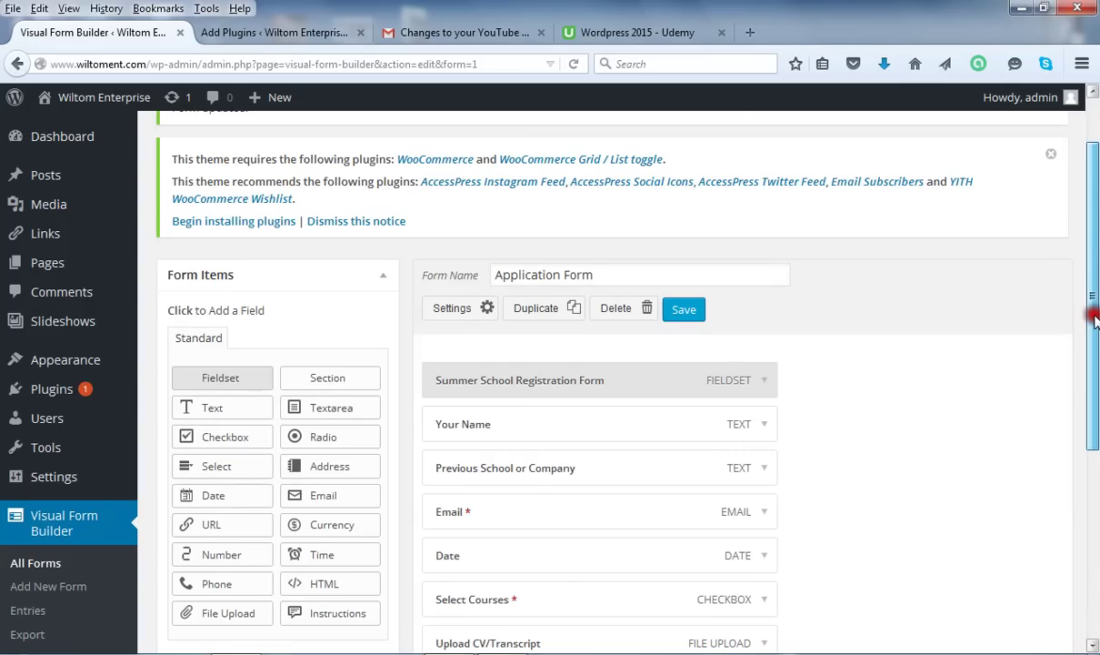
drag(1095, 318, 1094, 511)
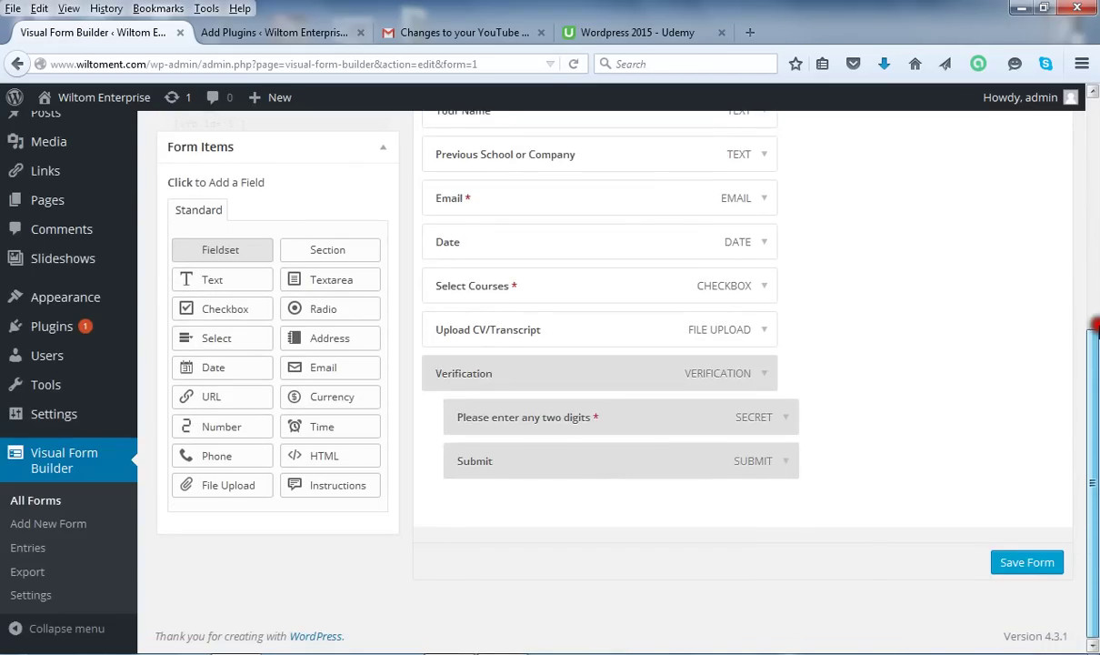
click(1094, 300)
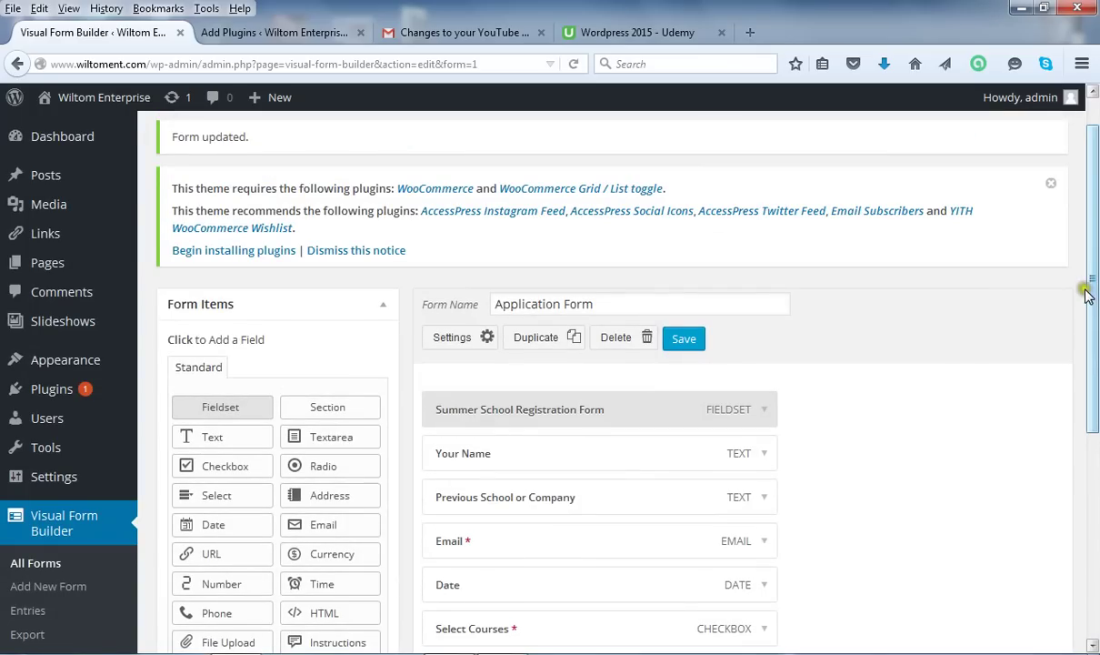
mouse_move(14, 264)
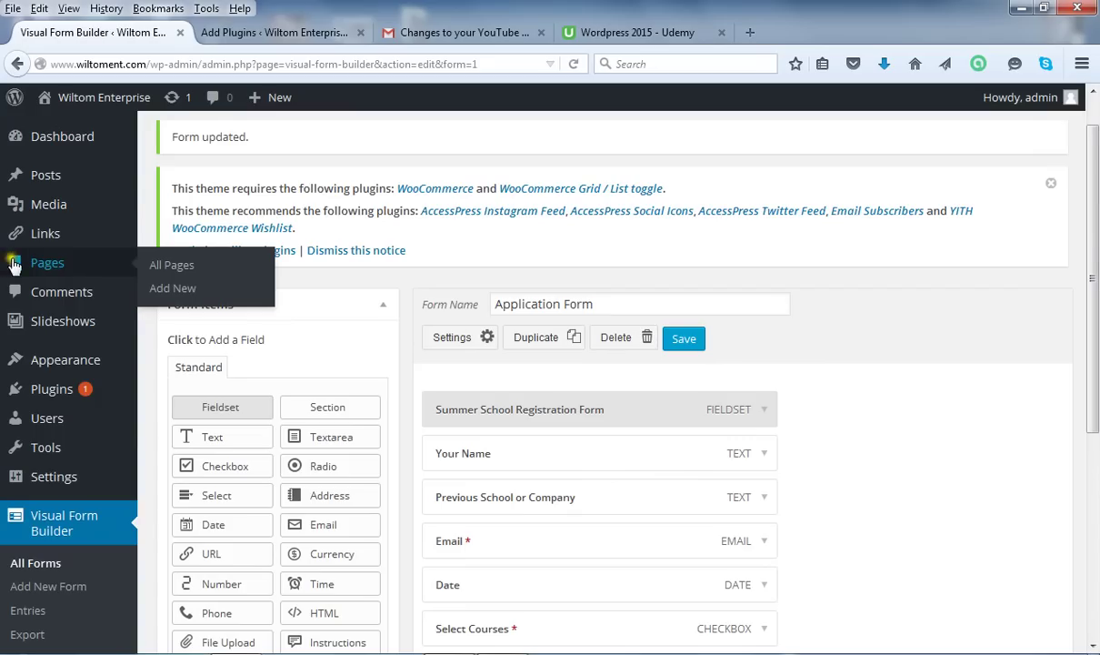
click(172, 266)
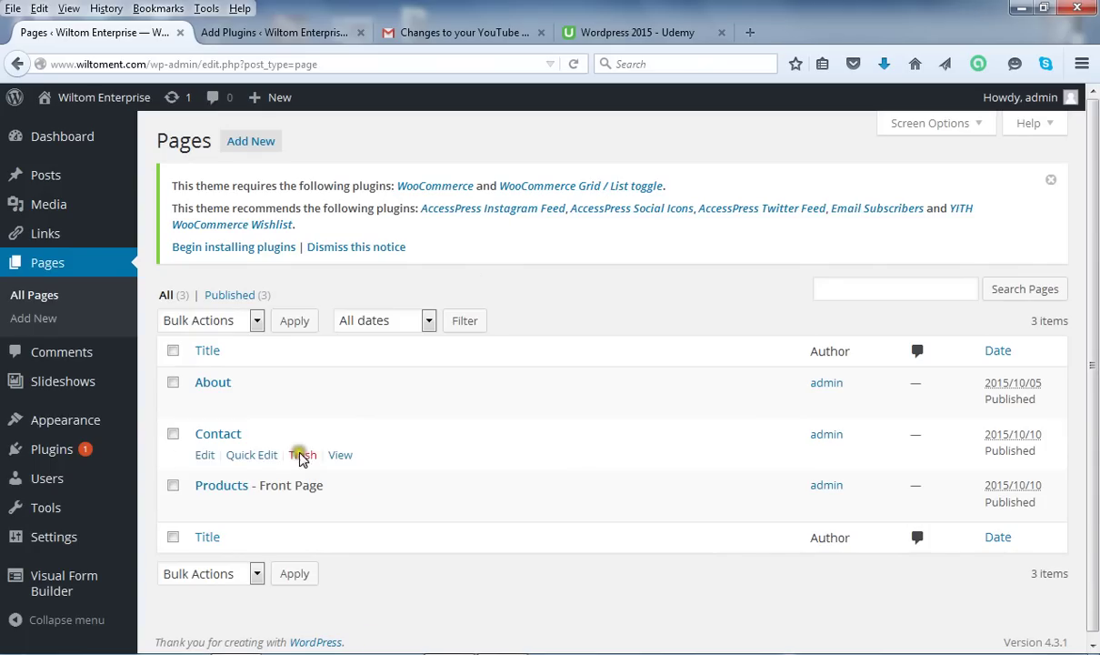
mouse_move(184, 491)
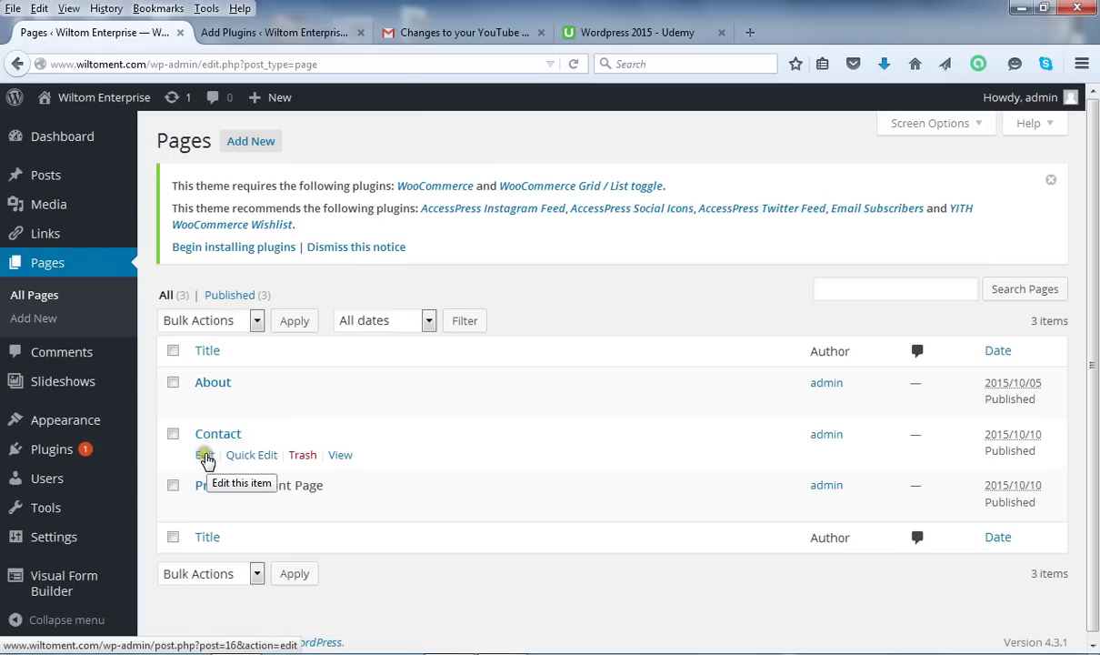
click(205, 456)
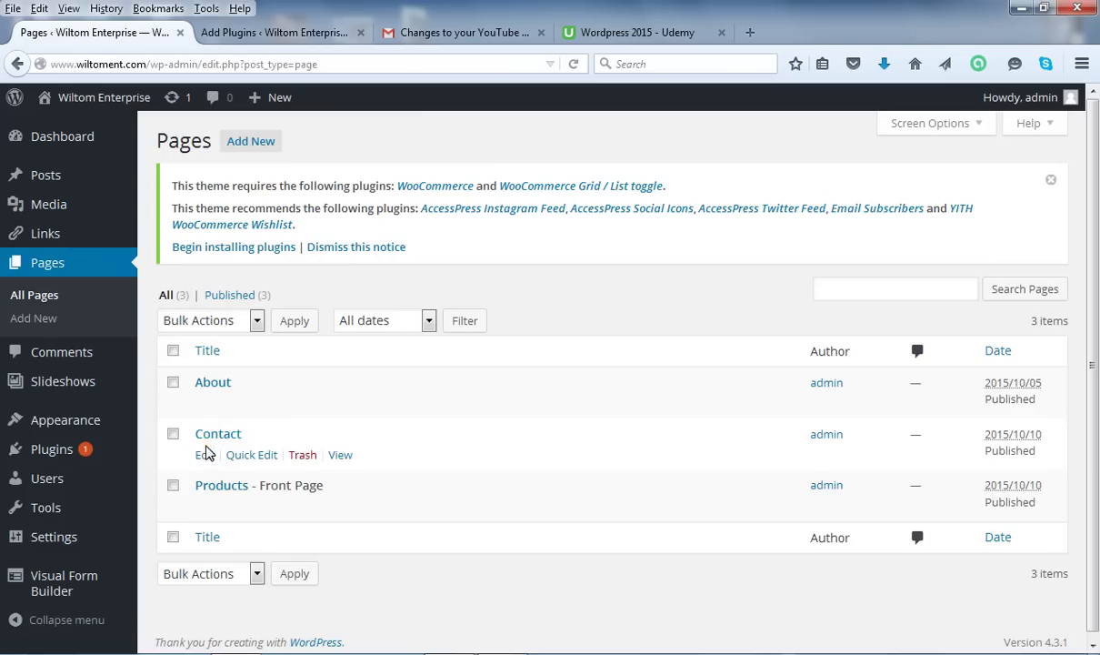
click(205, 454)
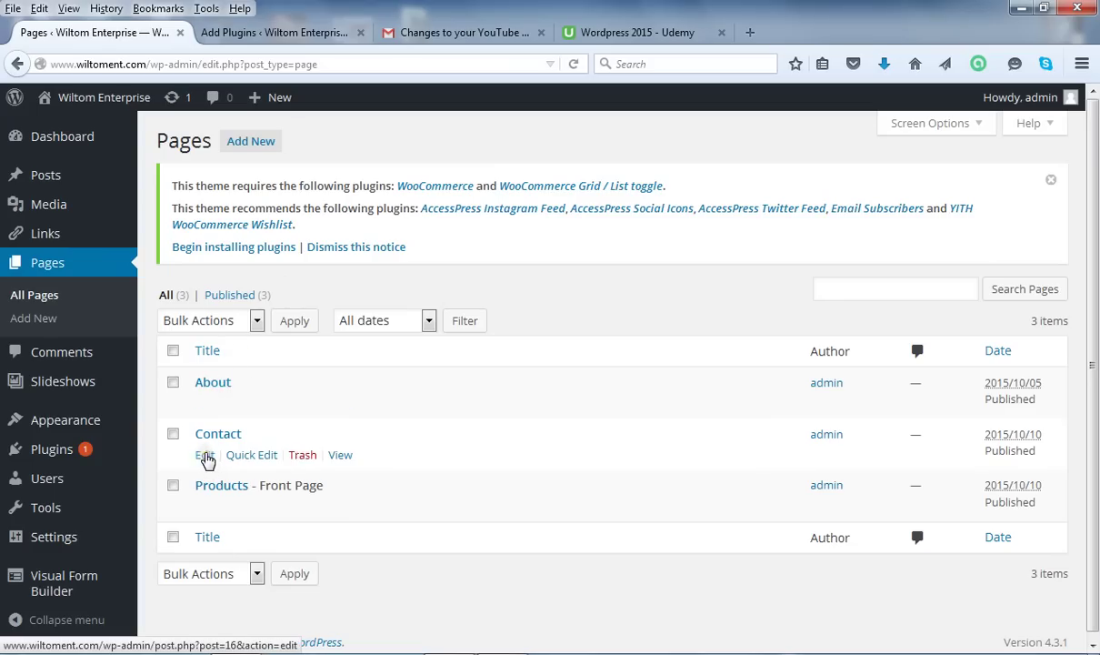
click(205, 456)
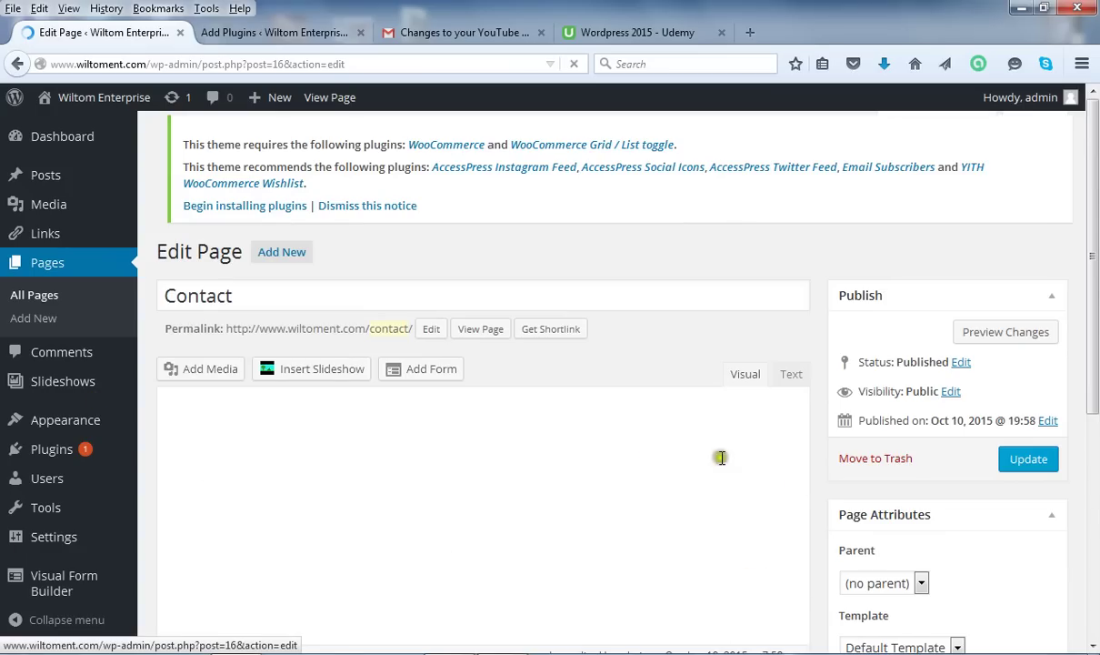
Start a new empty paragraph right after the Tel: line in the Contact page content.
click(260, 296)
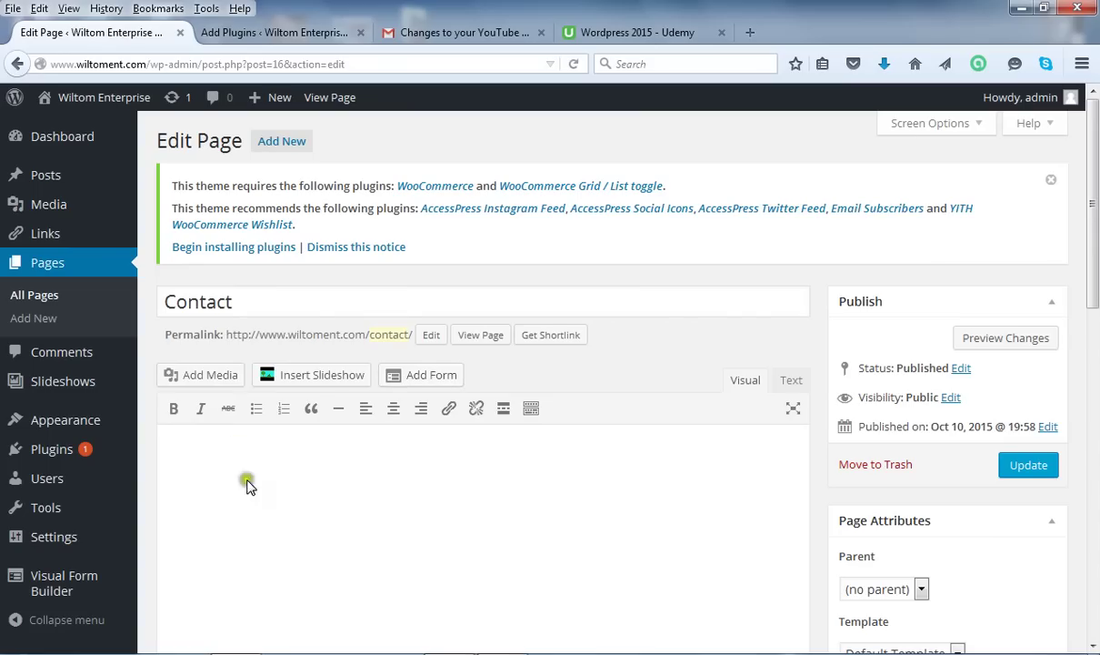
click(227, 454)
click(216, 454)
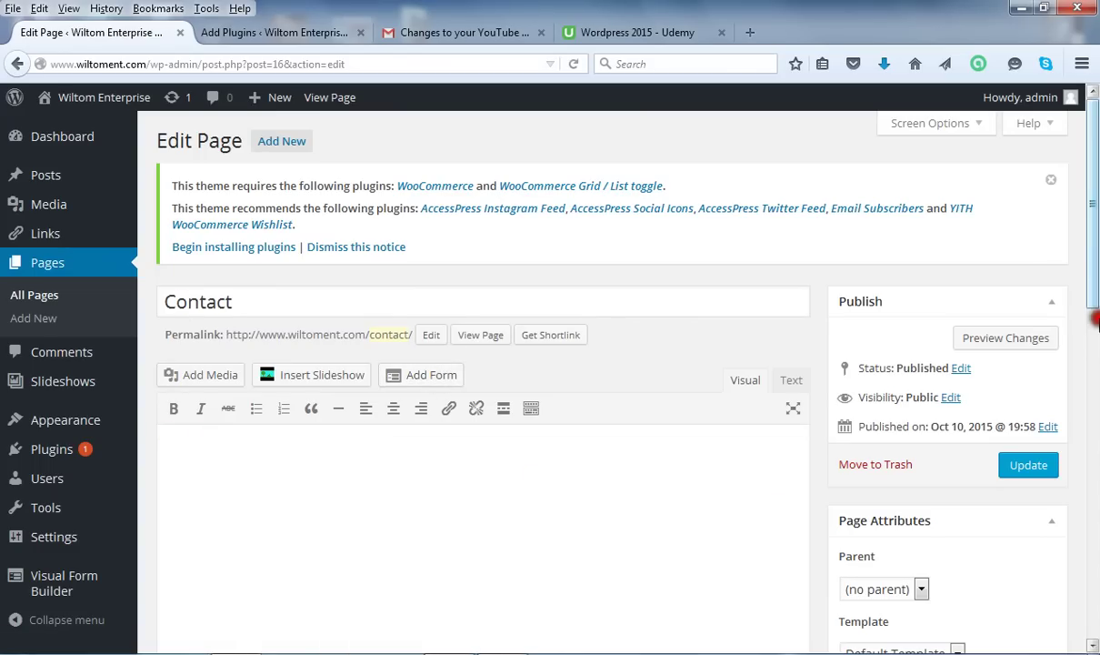
drag(1095, 265, 1096, 313)
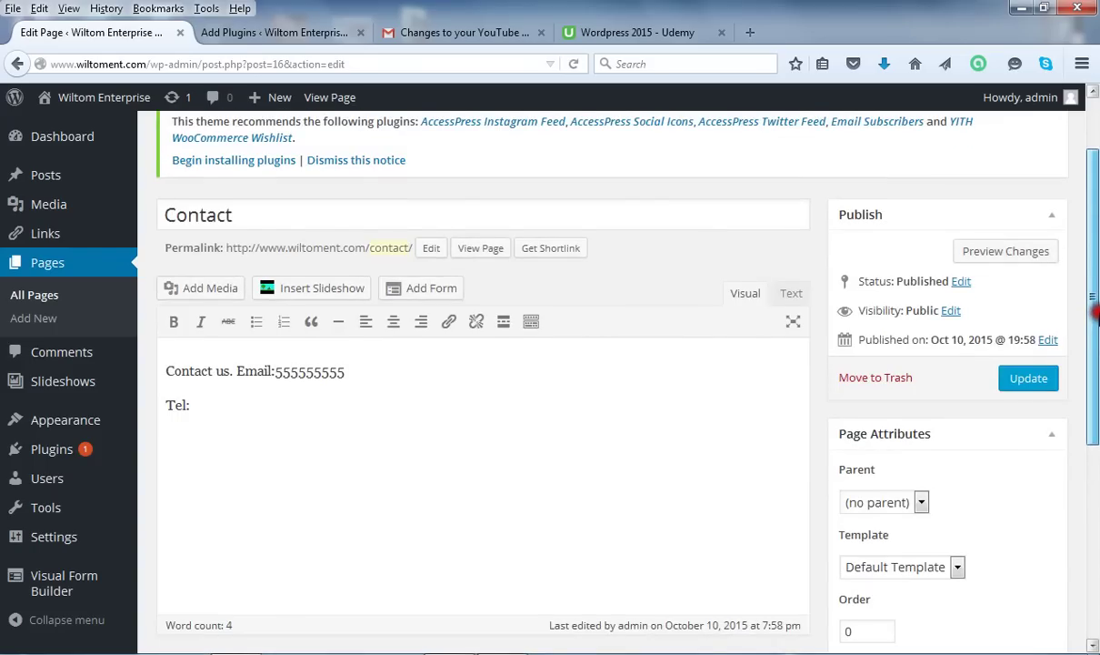
scroll(1096, 314, up, 2)
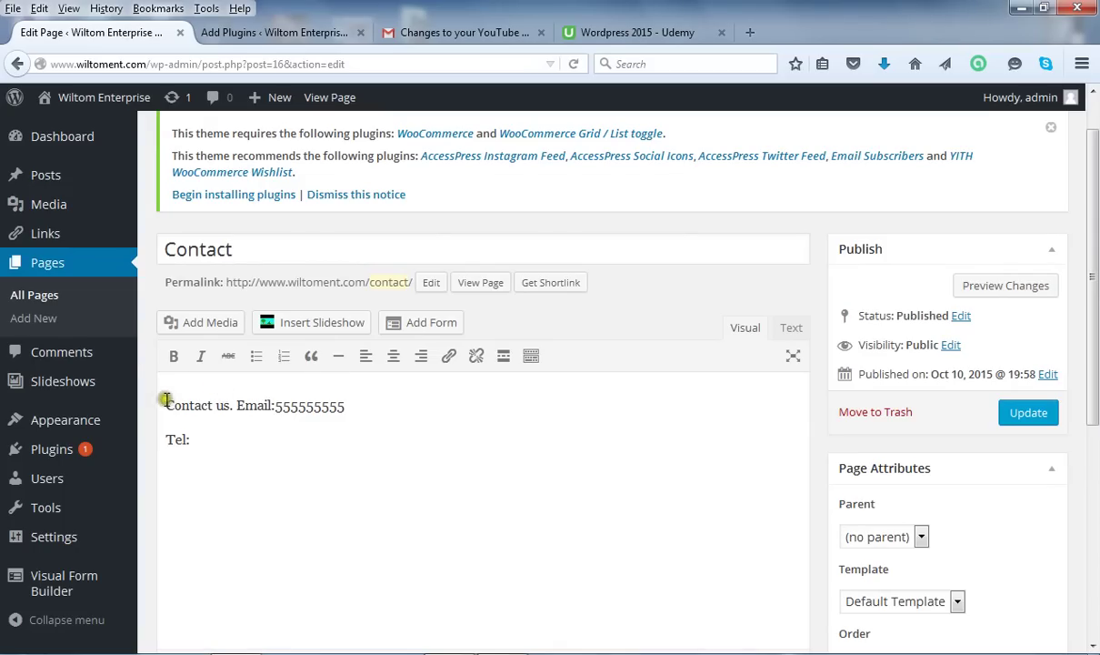
click(236, 441)
key(Return)
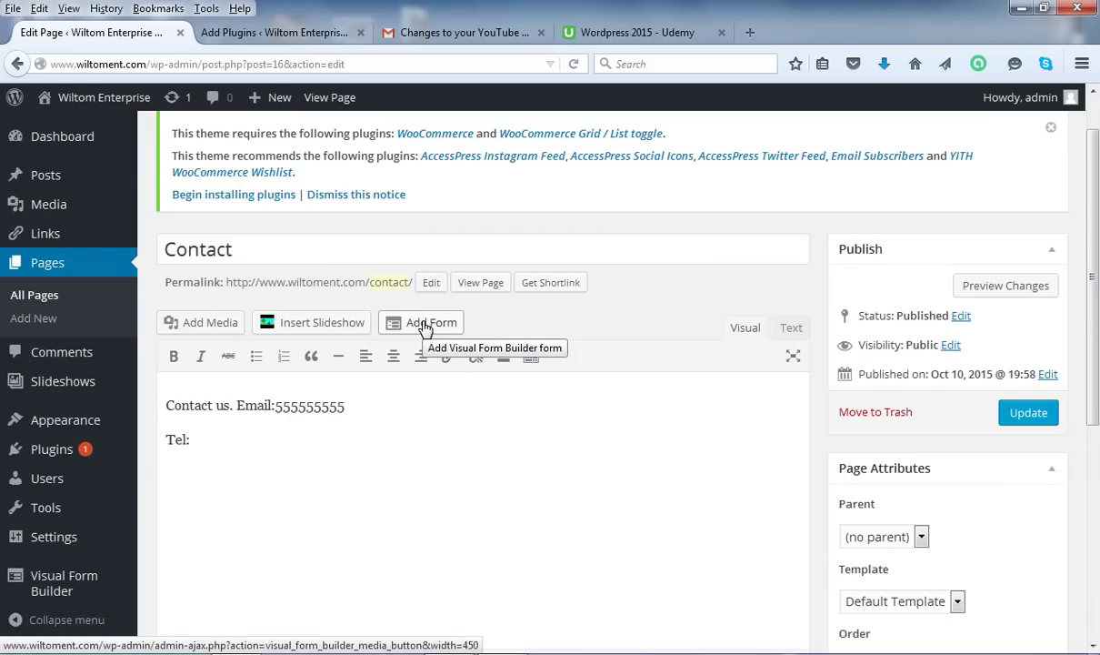
Insert the Application Form via Add Form, placing the [vfb id=1] shortcode below Tel:.
click(429, 324)
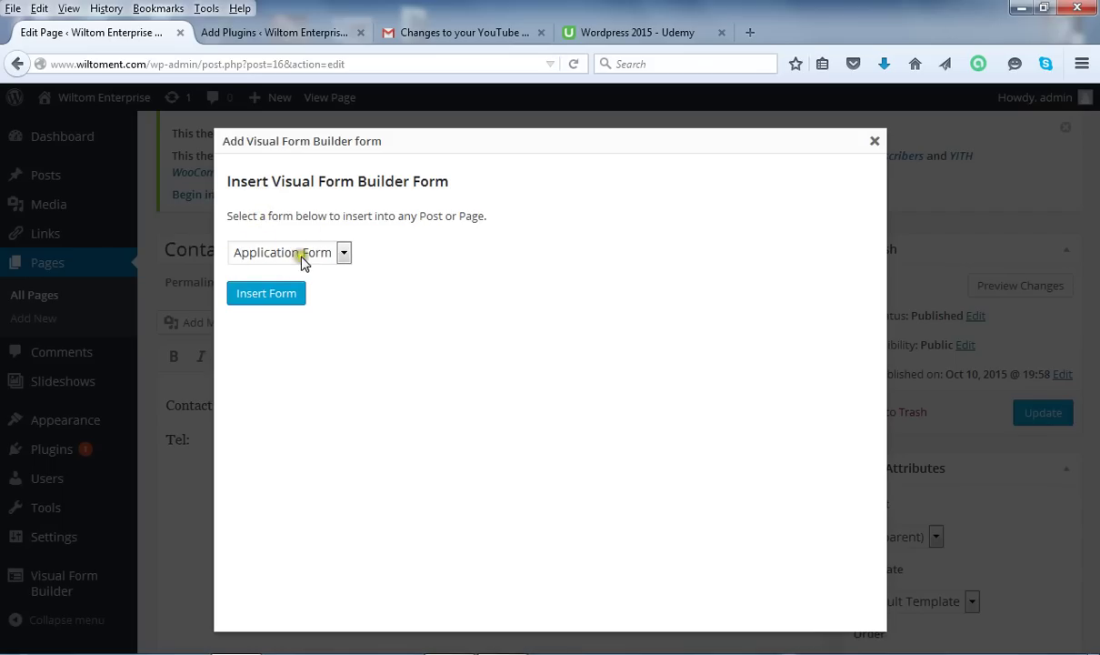
click(343, 254)
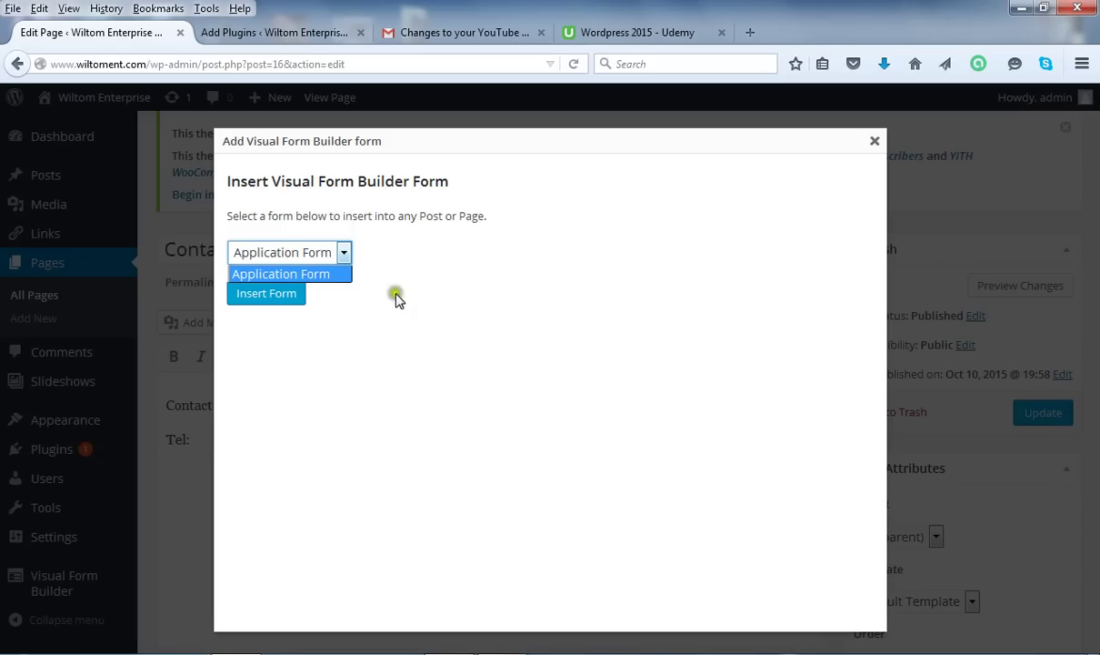
click(375, 277)
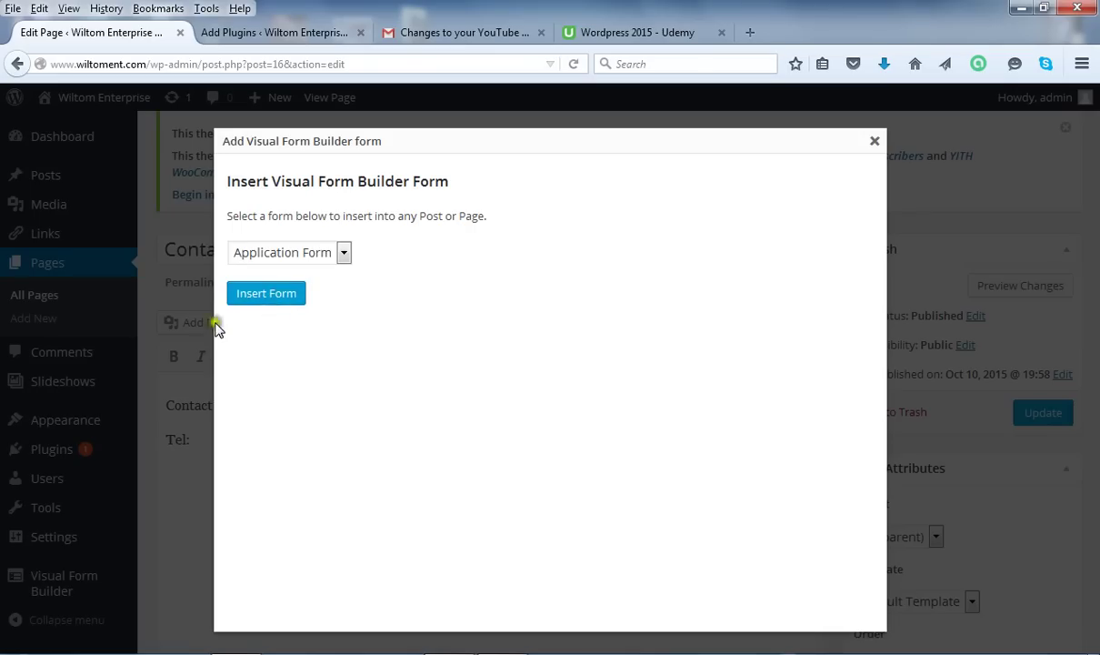
click(276, 295)
click(276, 295)
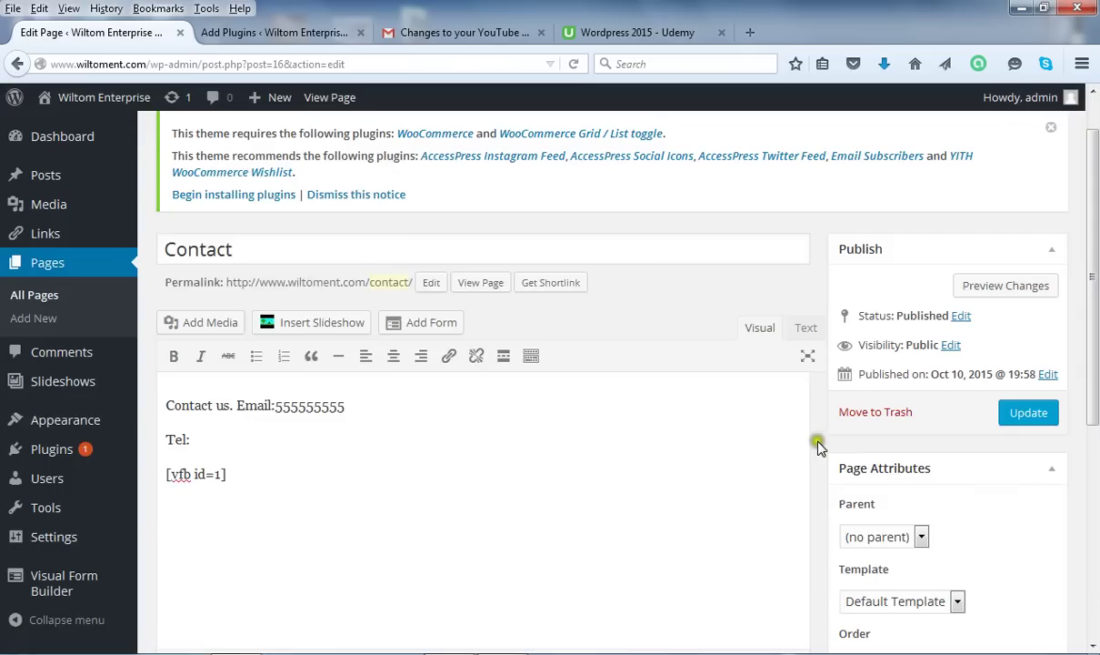
Update the Contact page and stop the unresponsive script warning until Page updated appears.
click(242, 481)
click(1027, 417)
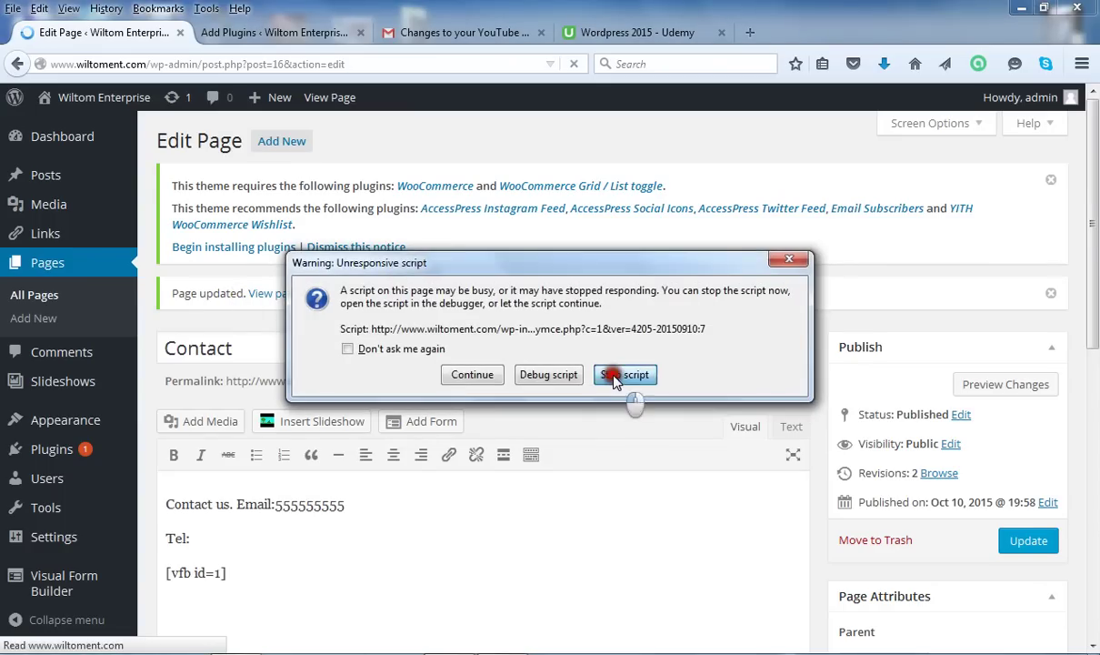
click(604, 376)
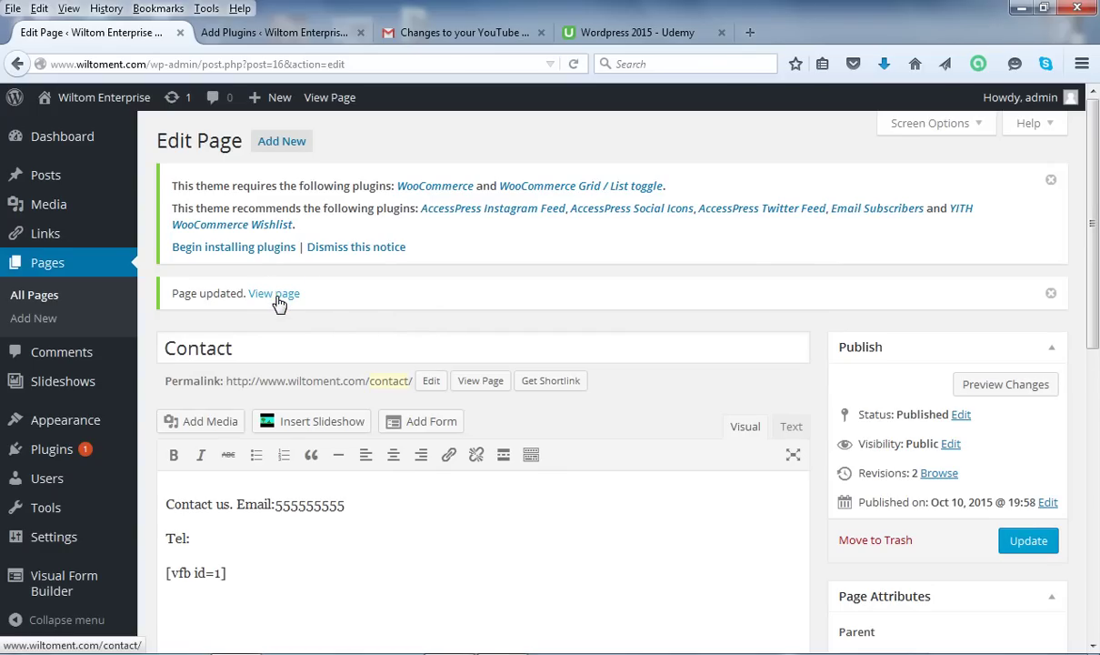
View the published Contact page and scroll down to the Summer School Registration Form.
click(277, 297)
click(278, 297)
click(280, 298)
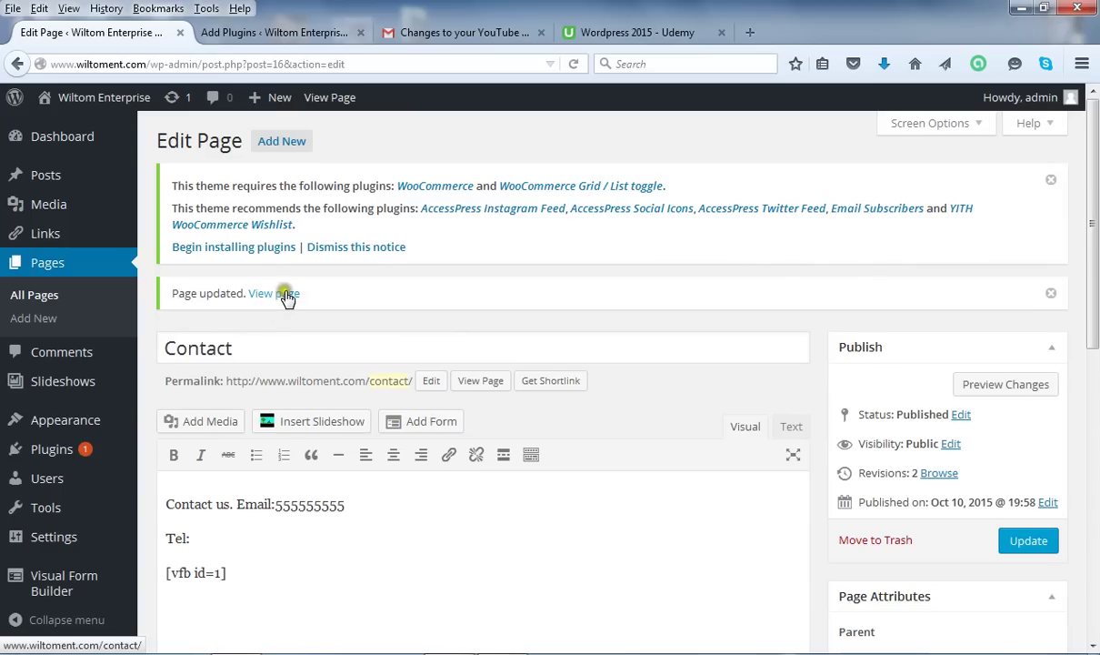
click(367, 324)
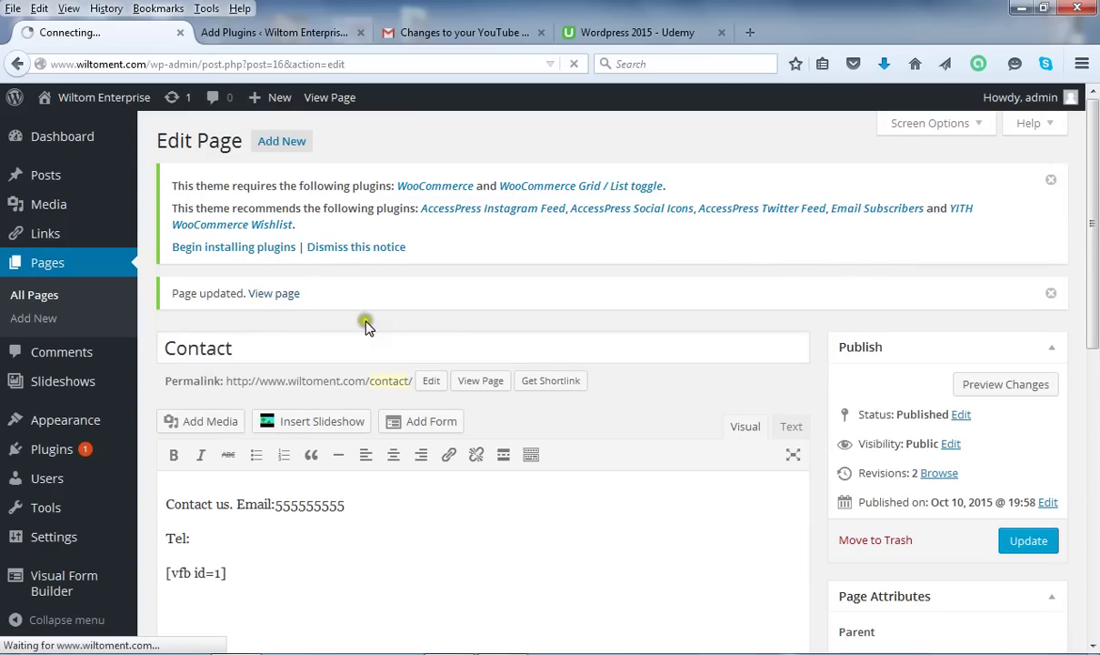
click(366, 325)
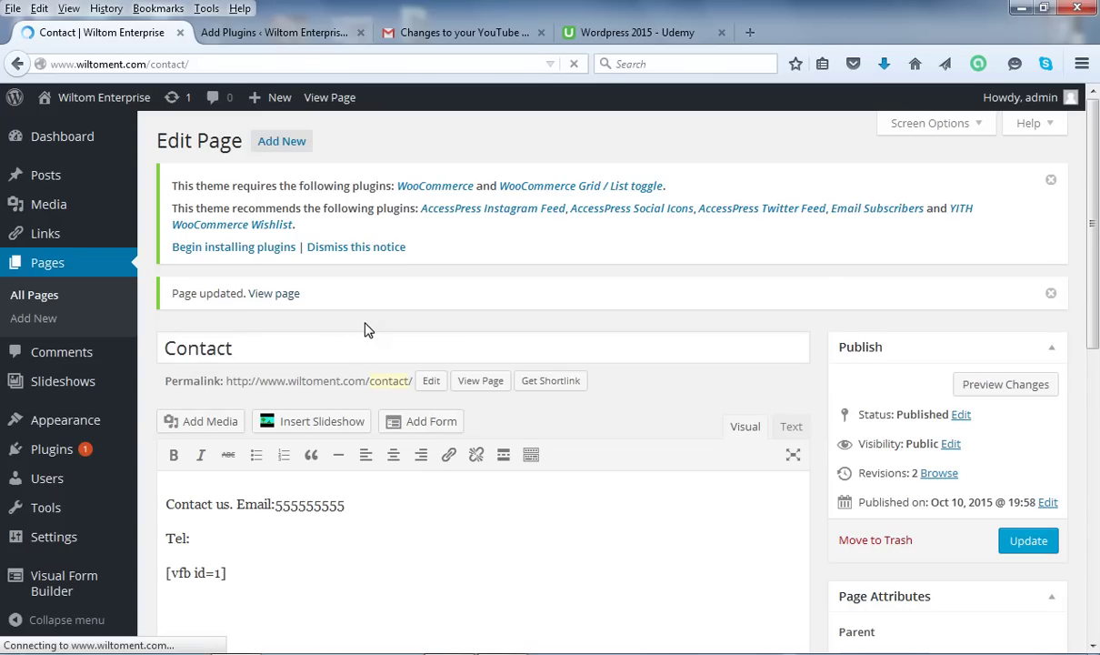
click(361, 325)
click(359, 329)
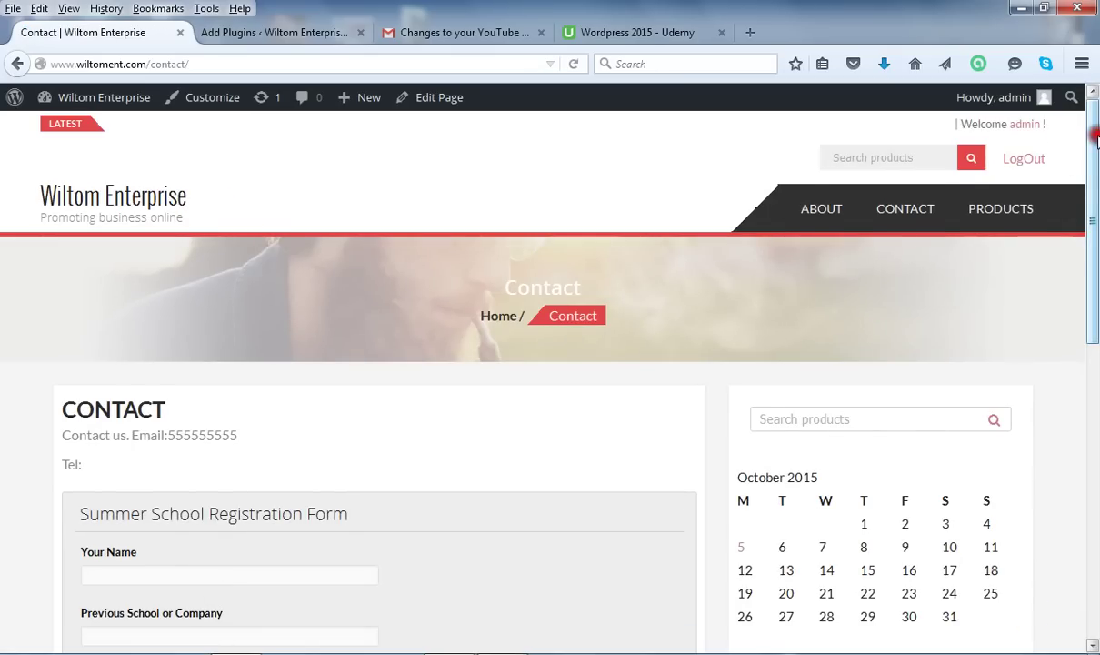
drag(1095, 141, 1094, 189)
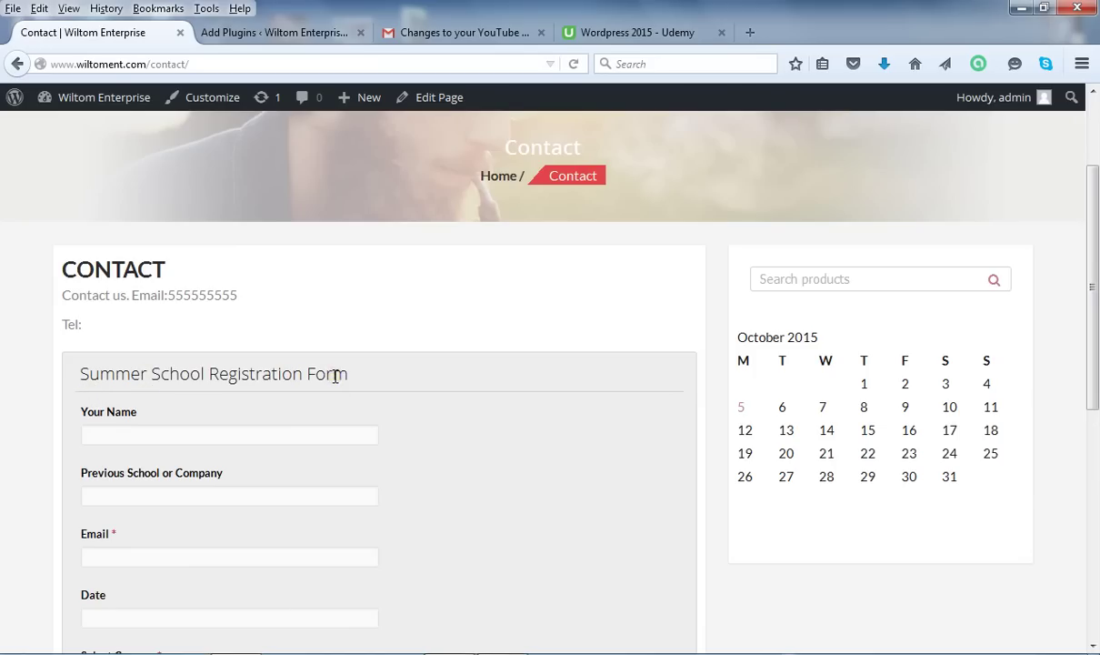
Pick October 22, 2015 in the Date field's calendar.
click(128, 434)
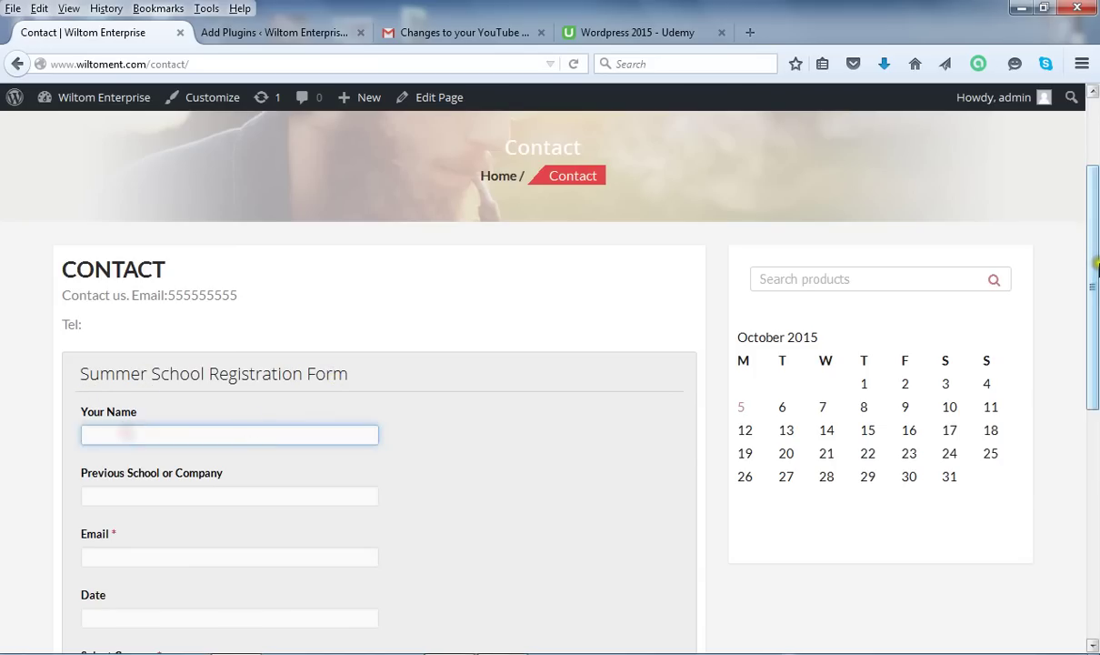
drag(1094, 253, 1093, 314)
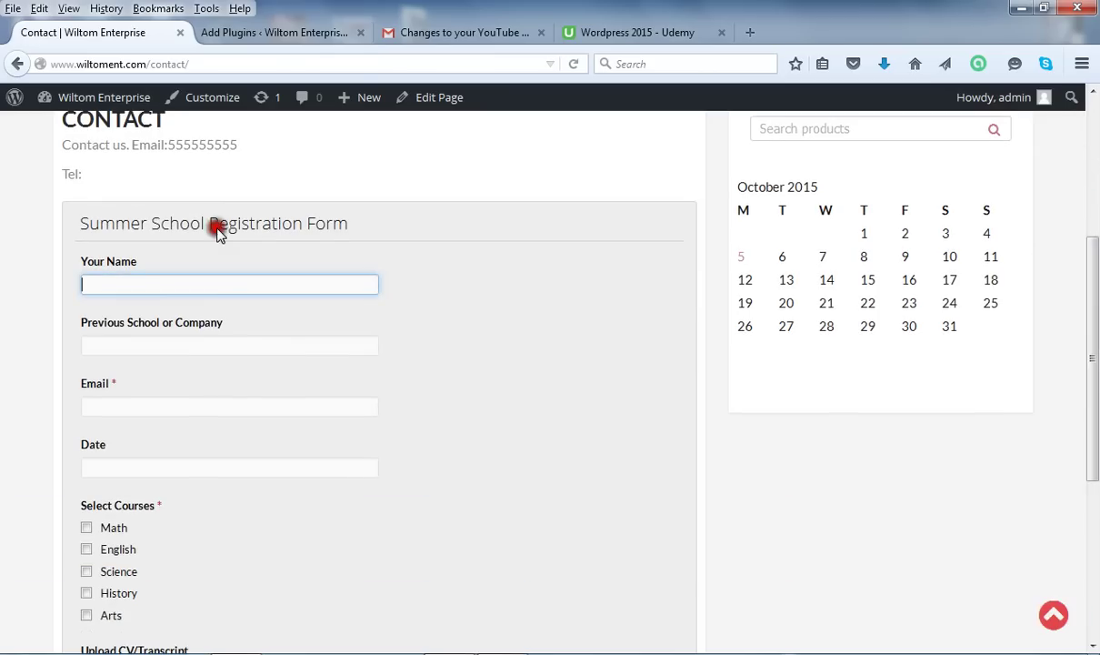
click(134, 344)
click(119, 403)
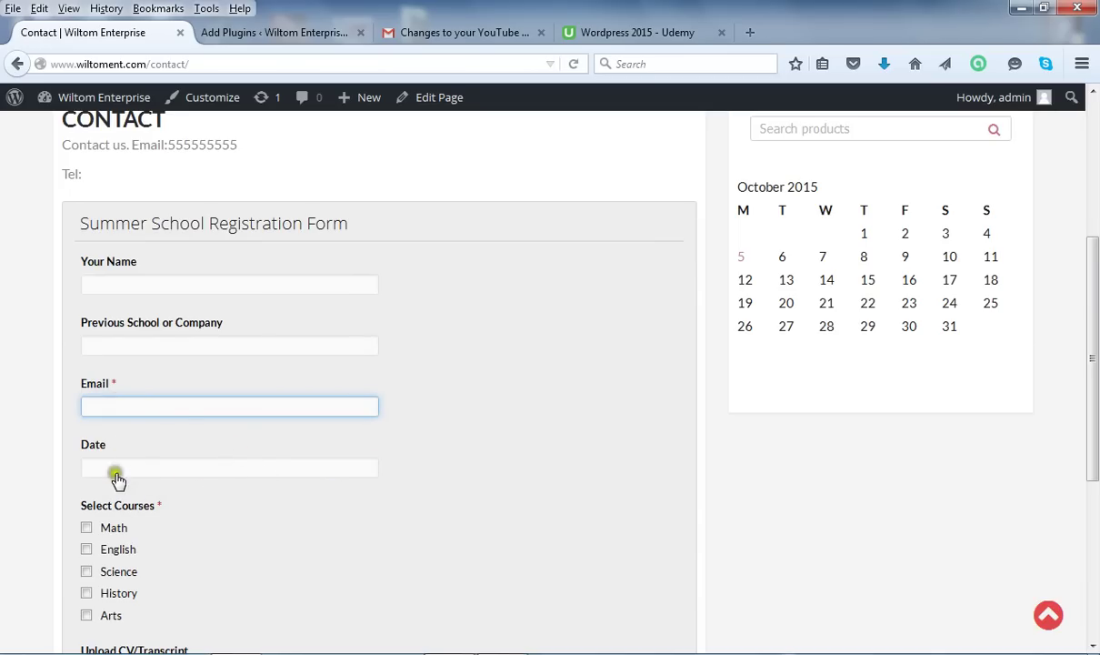
click(110, 469)
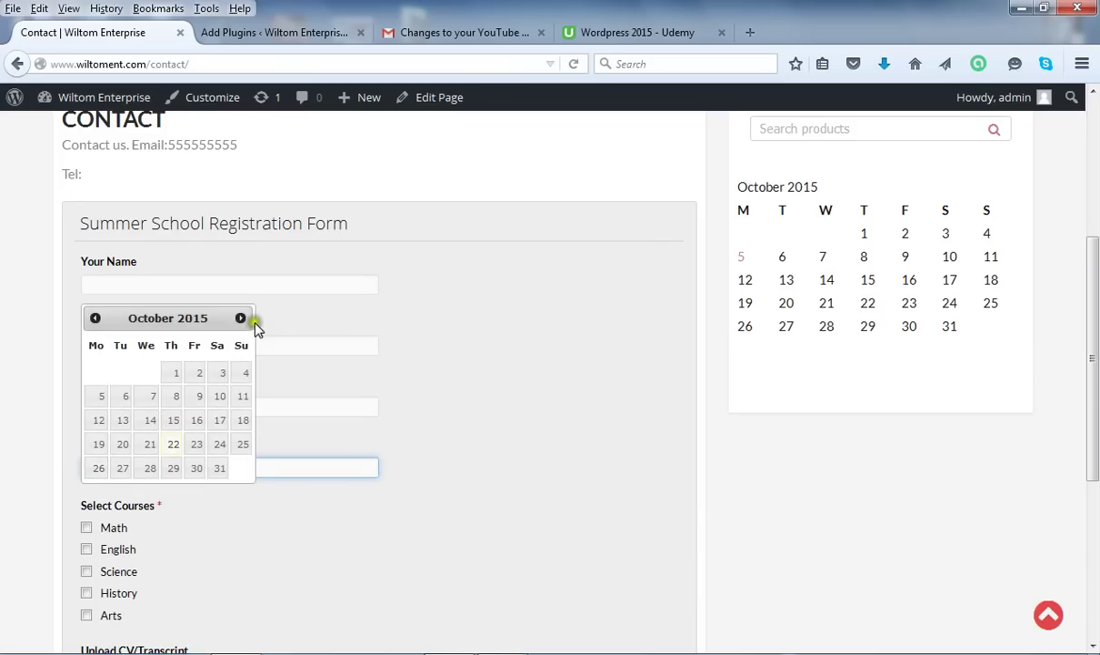
click(182, 447)
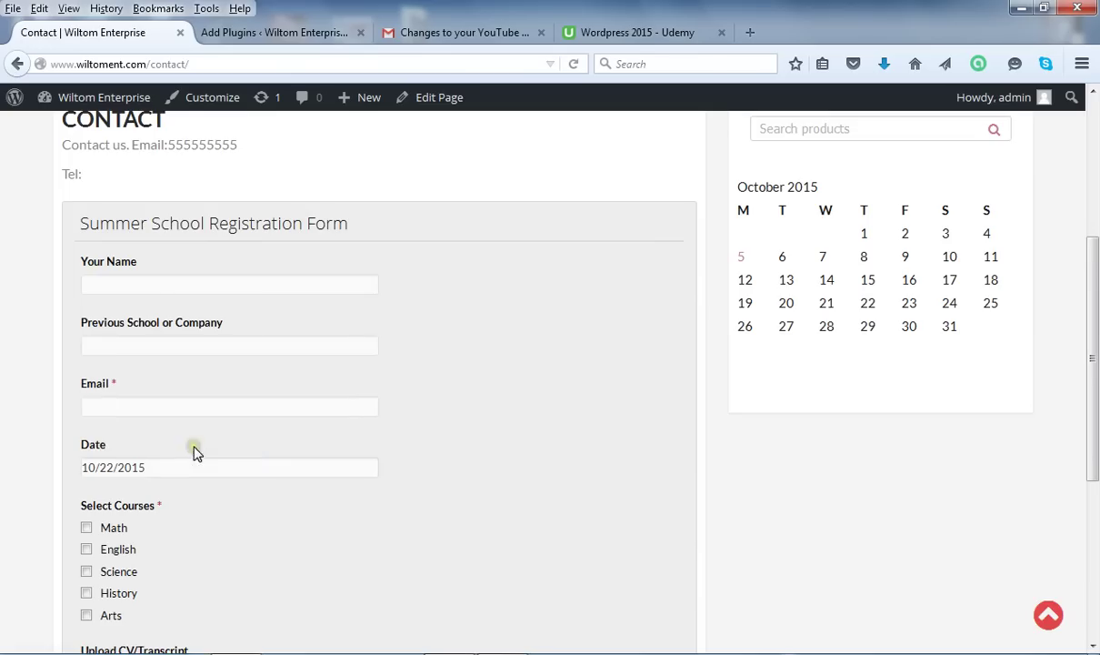
Enter the registrant's name, 'harvard university' as previous school, and the registrant's email address.
click(121, 287)
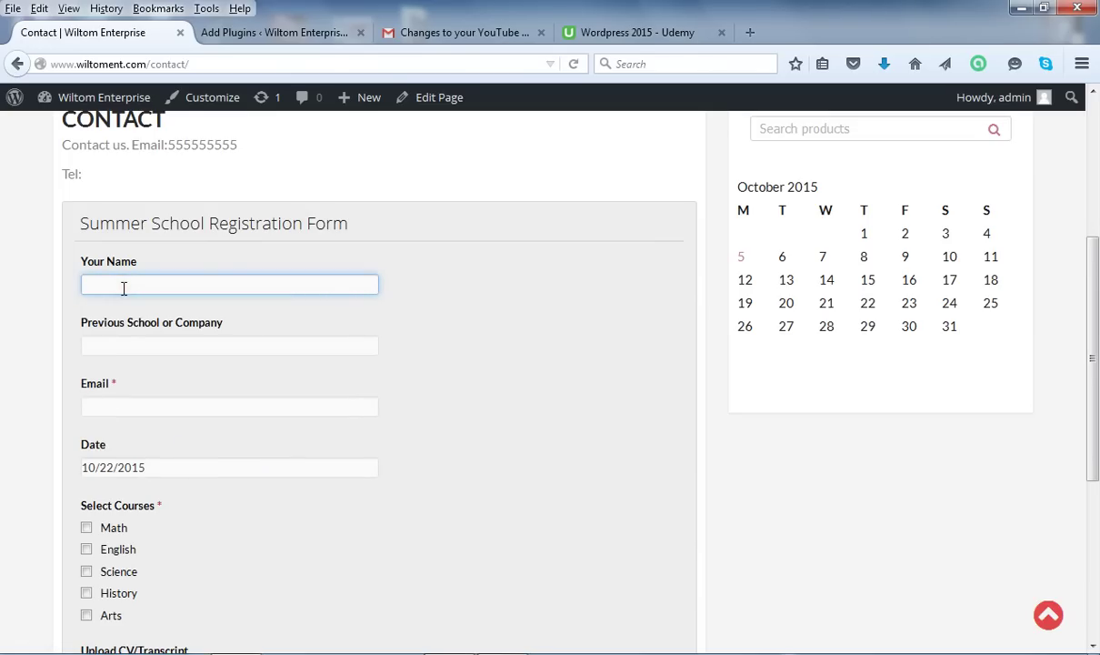
click(164, 349)
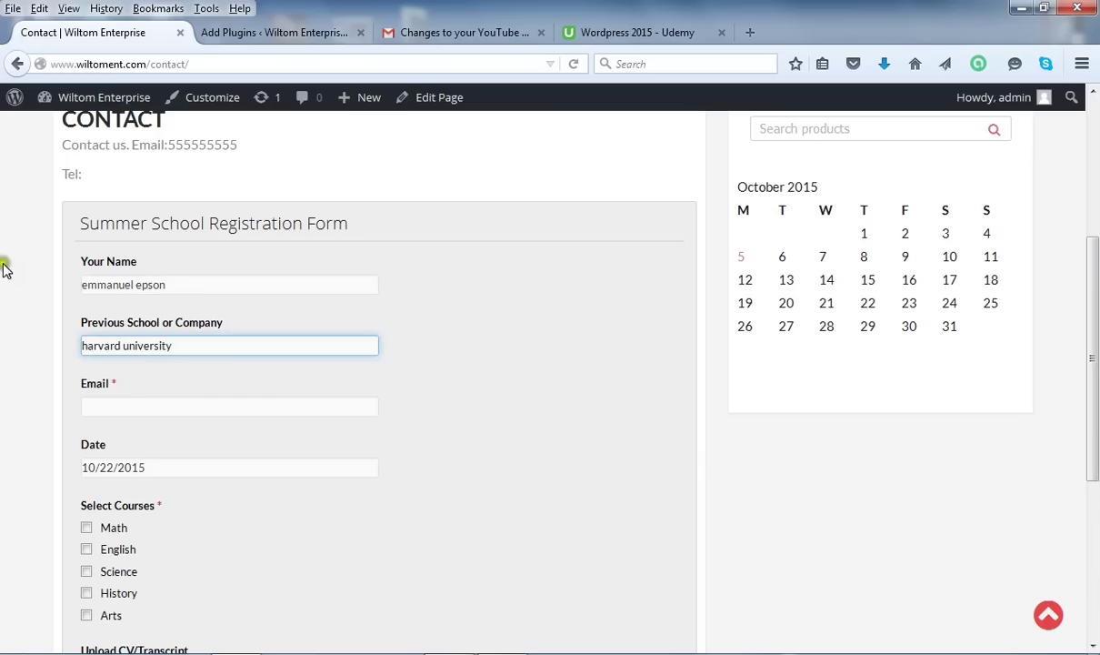
click(109, 409)
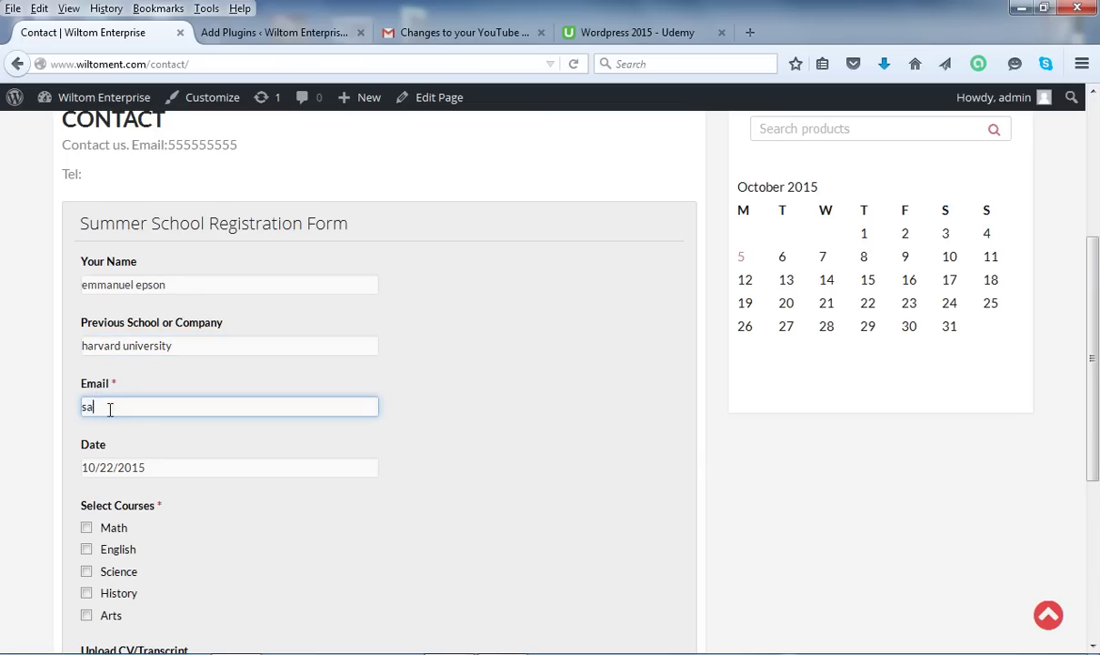
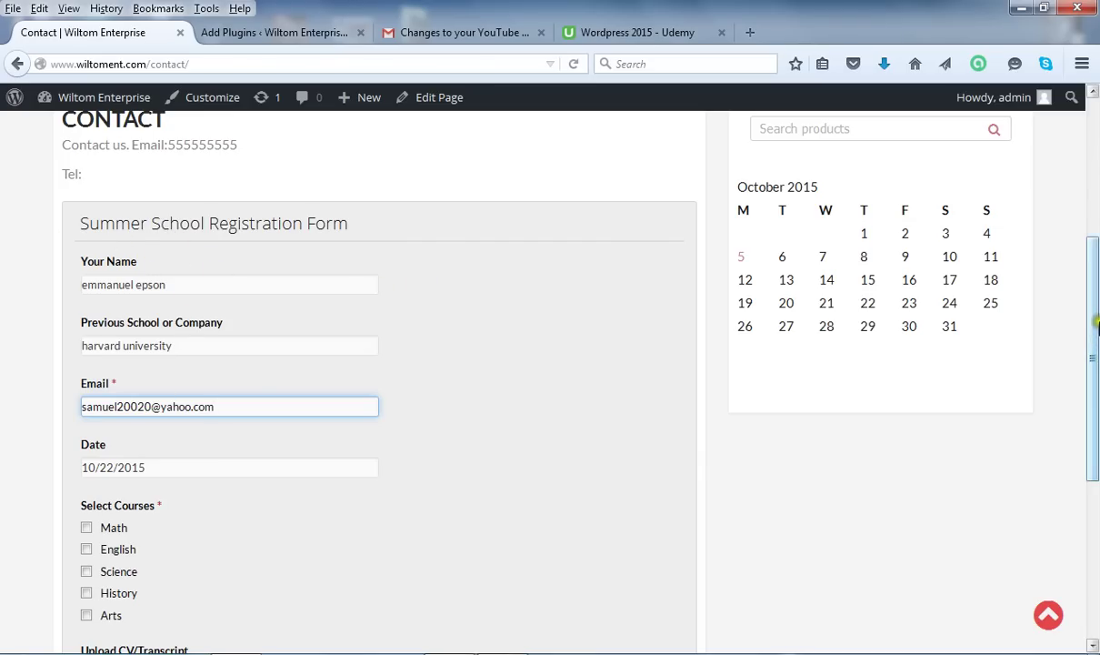
drag(1096, 320, 1096, 379)
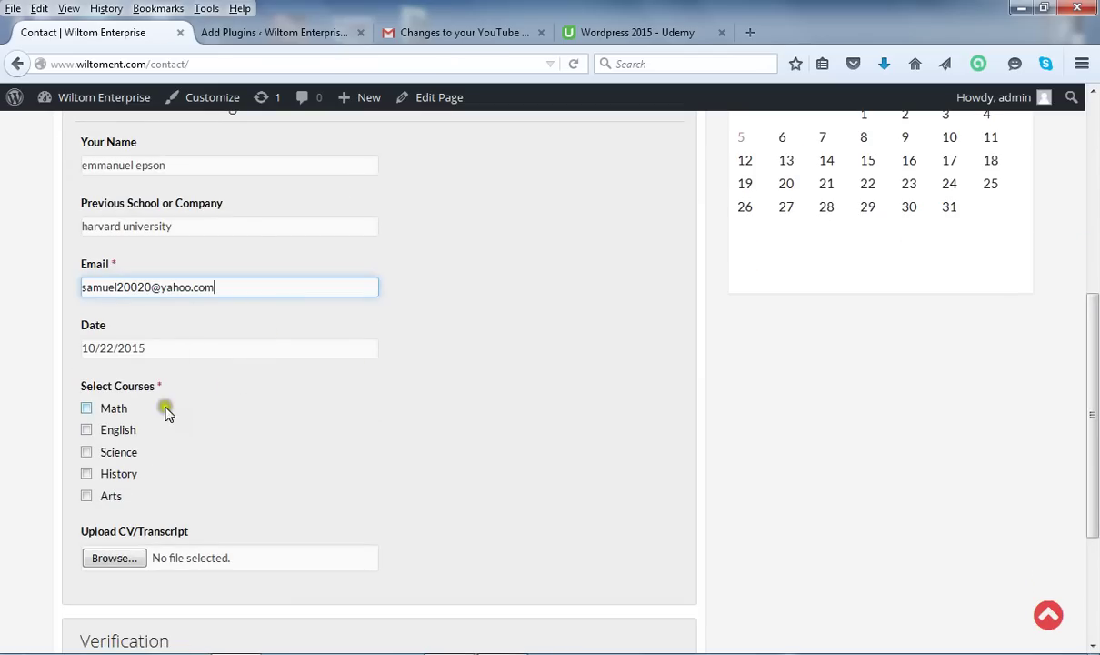
Keep the Date field at October 22, 2015.
click(341, 347)
click(212, 346)
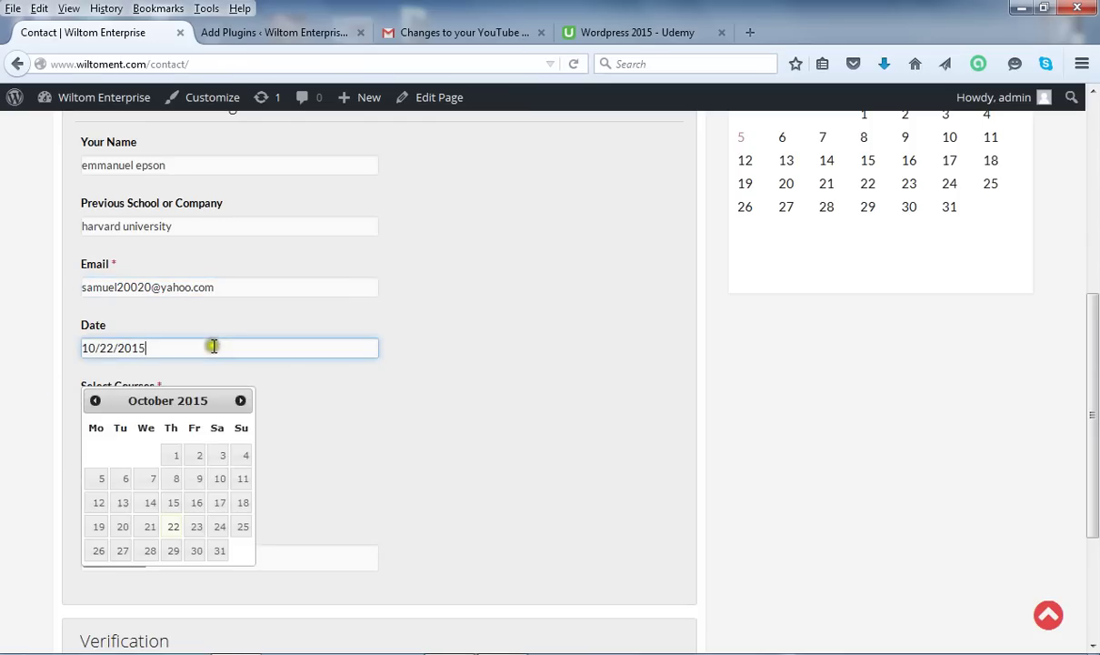
click(171, 530)
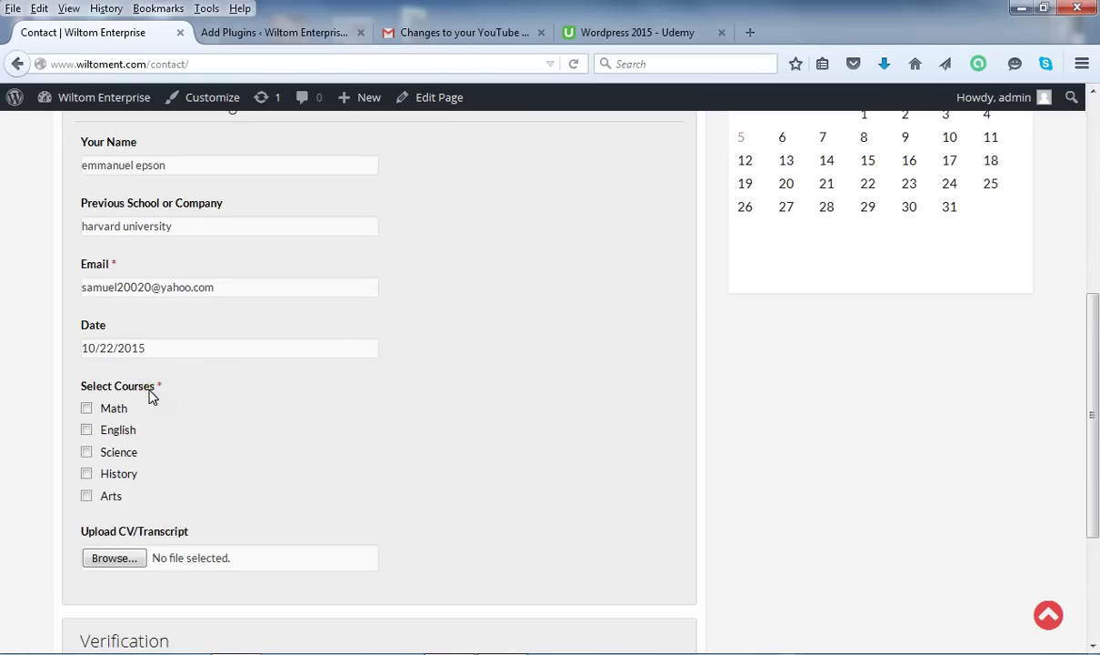
Tick Math, English and Science under Select Courses, leaving History and Arts unchecked.
click(86, 409)
click(87, 430)
click(88, 452)
click(88, 474)
click(87, 474)
click(87, 454)
click(87, 452)
click(87, 496)
click(87, 473)
click(88, 475)
Attach WebDesigning.gif to the Upload CV/Transcript field.
click(141, 556)
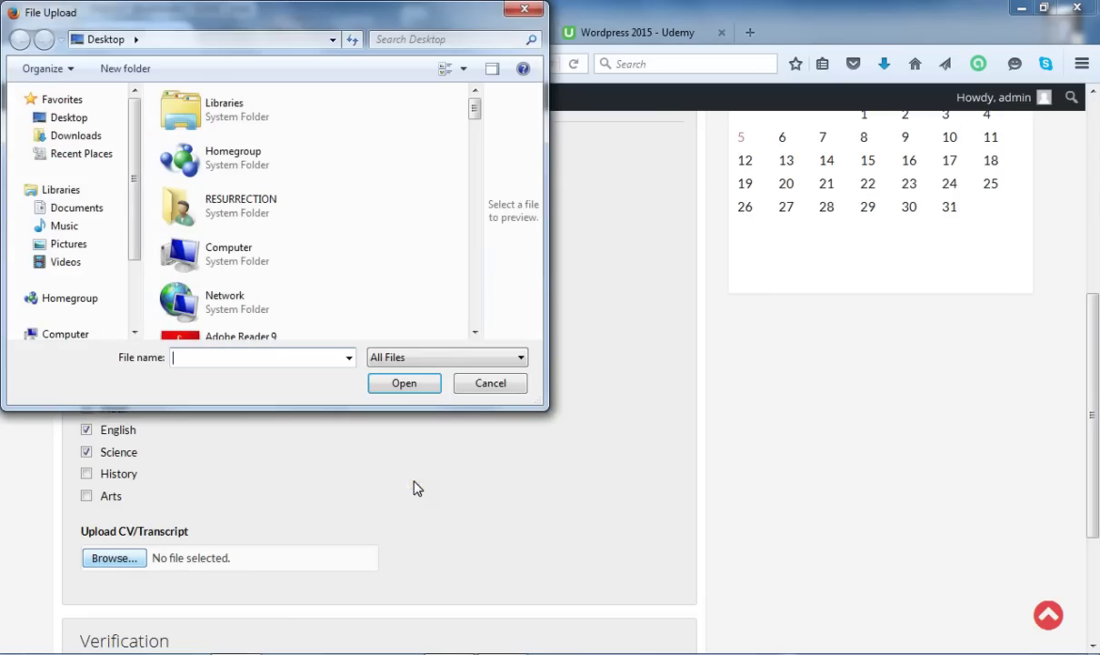
drag(473, 110, 478, 357)
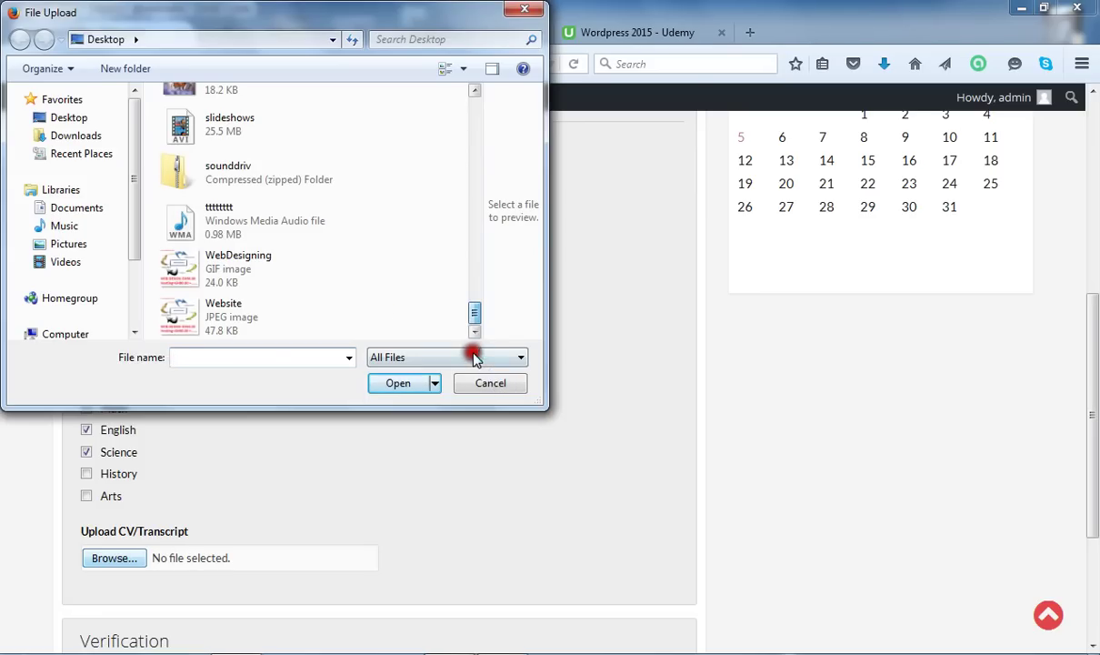
click(287, 264)
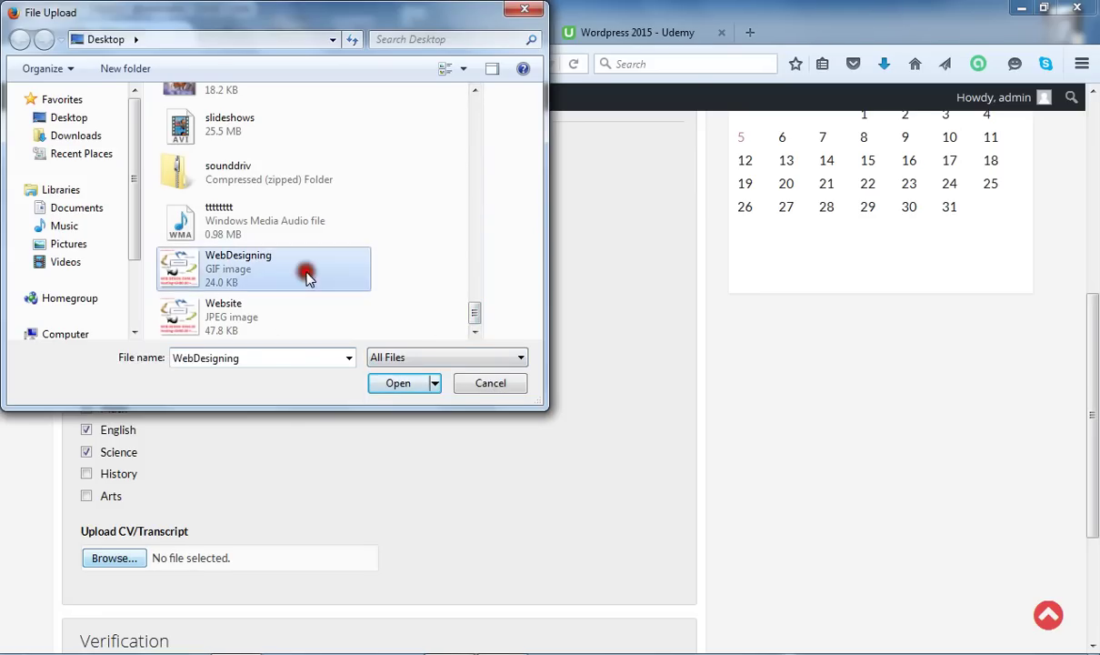
click(406, 382)
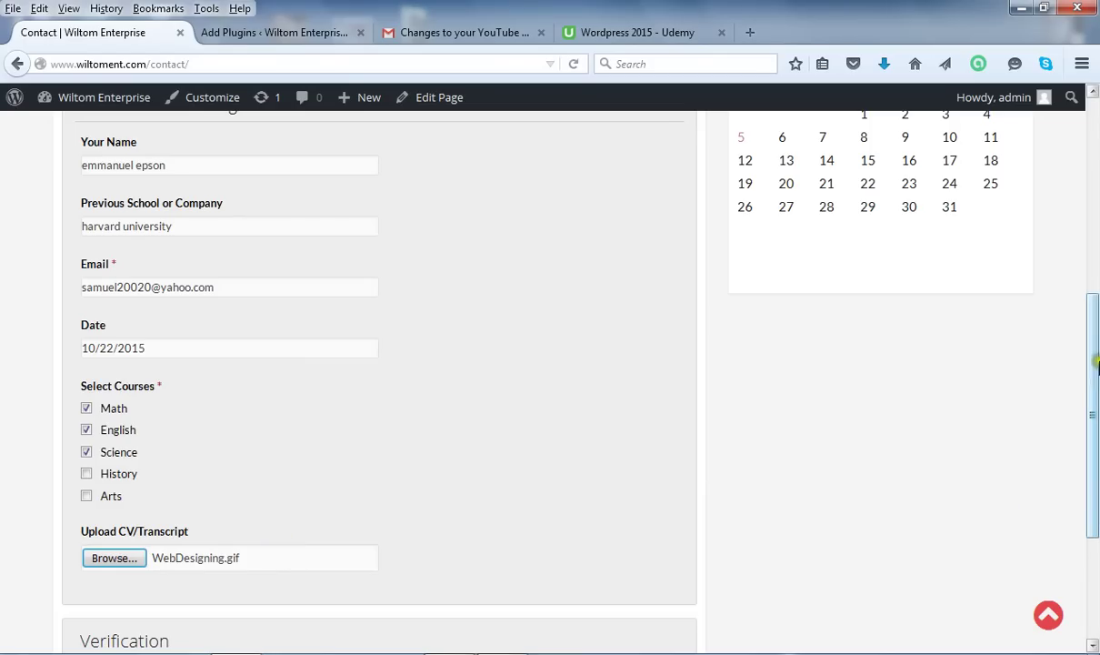
Scroll to the Verification section and submit the completed registration form.
drag(1097, 364, 1091, 466)
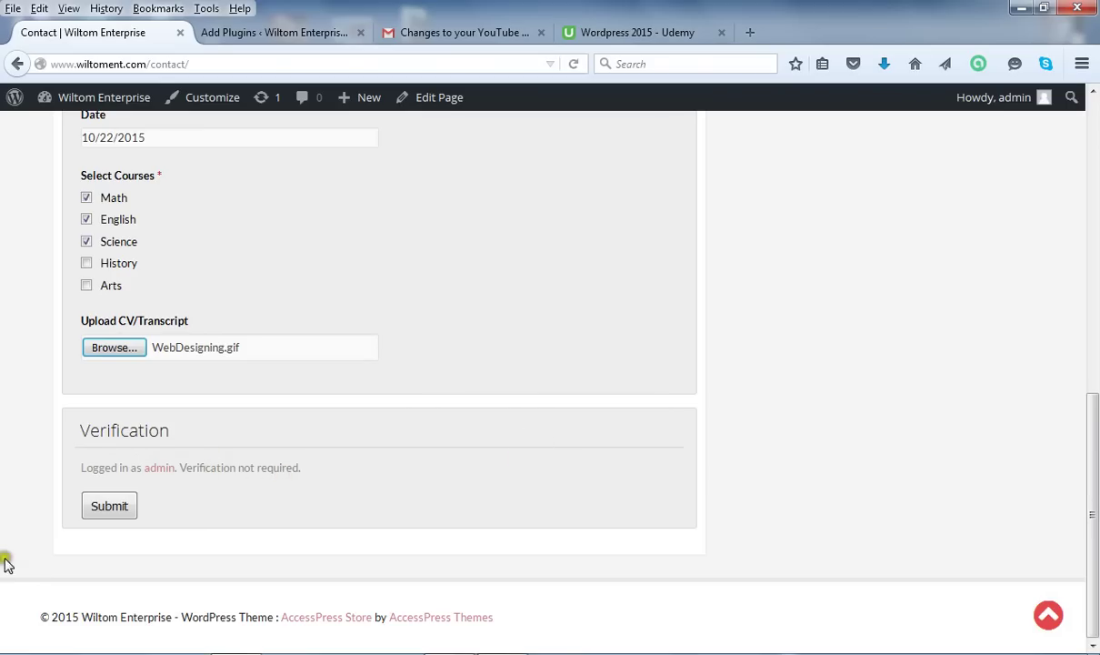
click(115, 513)
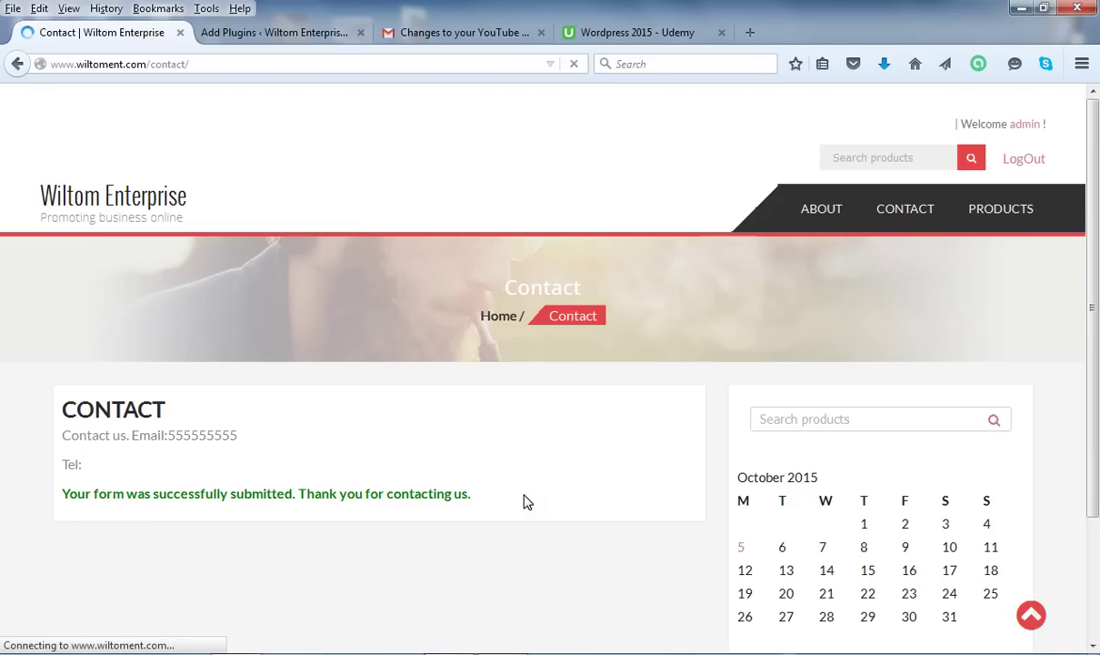
click(1088, 355)
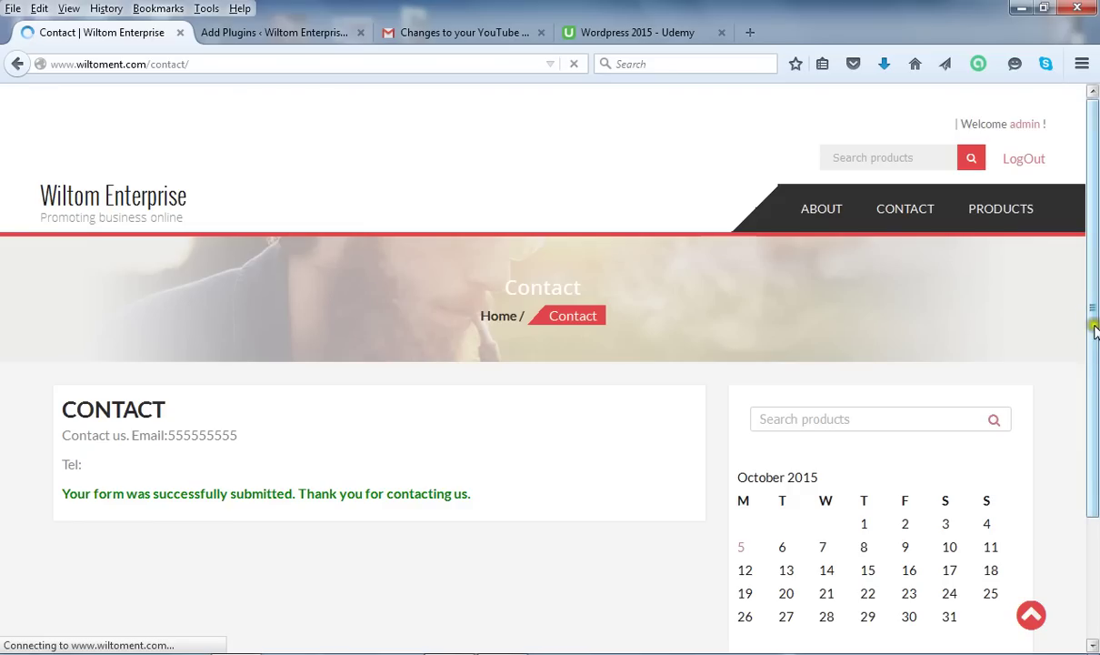
mouse_move(1093, 331)
mouse_down()
mouse_move(1094, 493)
mouse_move(1093, 325)
mouse_up()
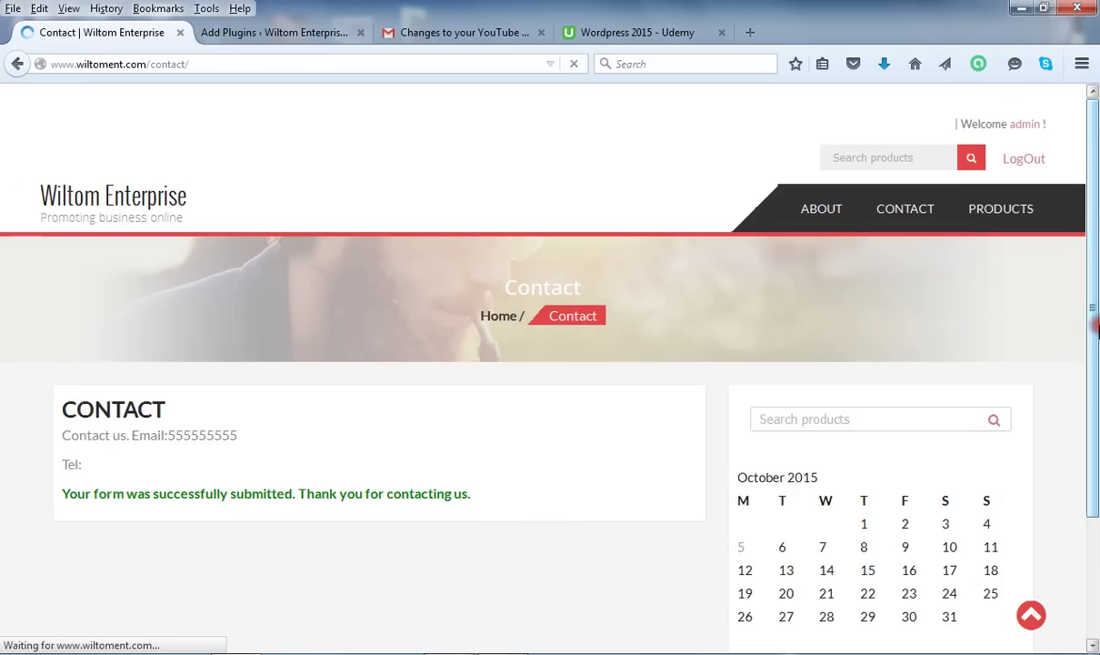
click(265, 429)
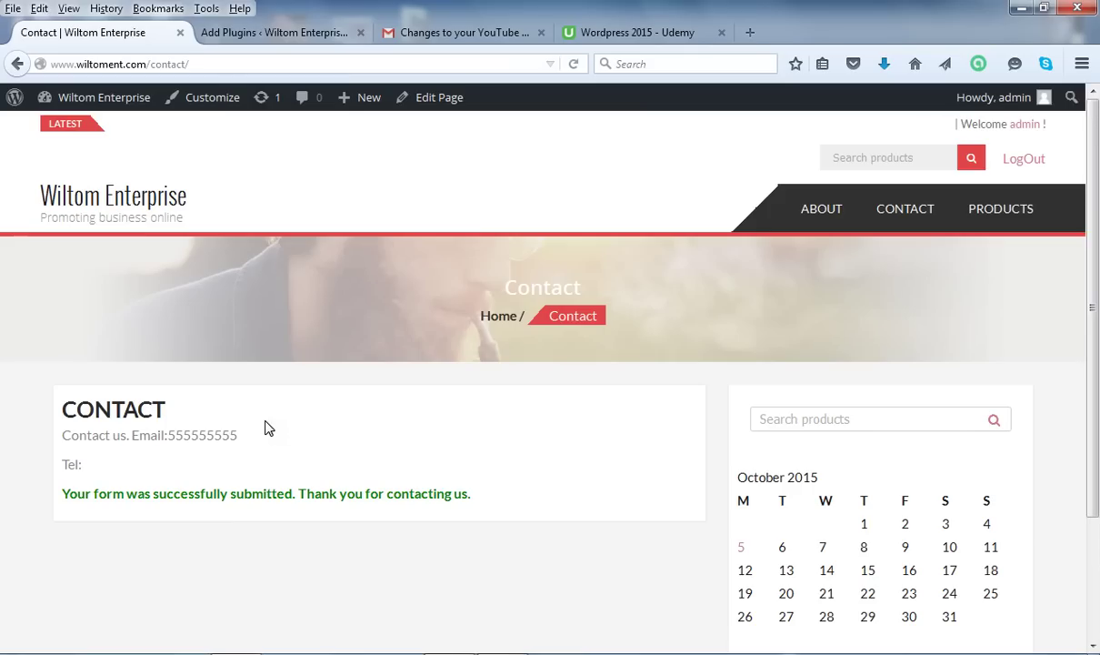
click(237, 66)
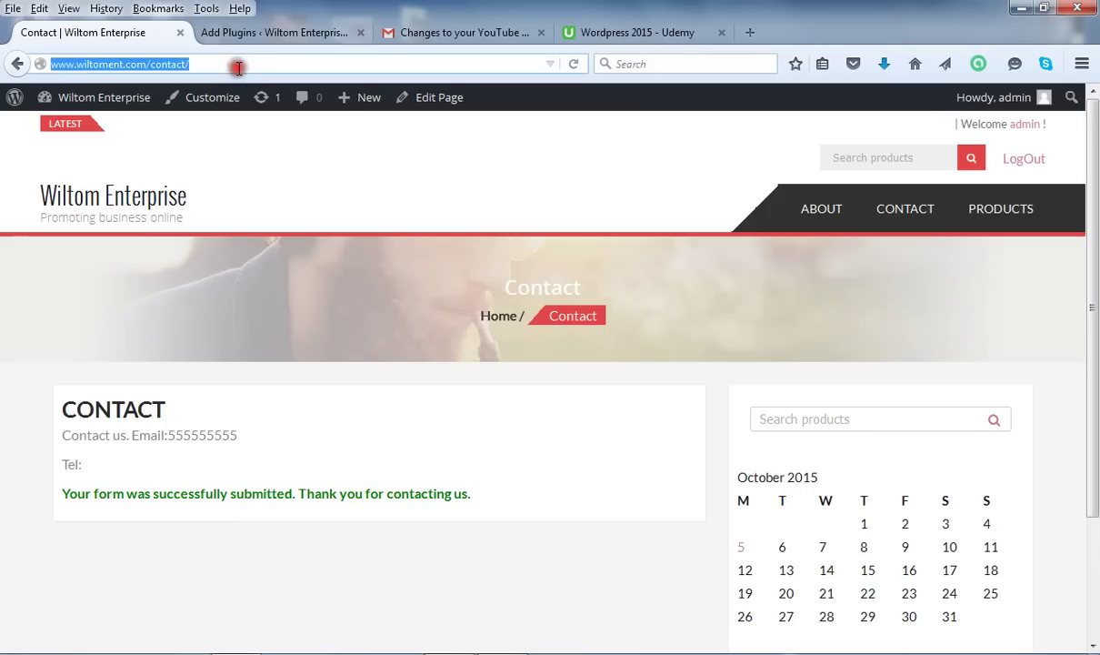
click(238, 67)
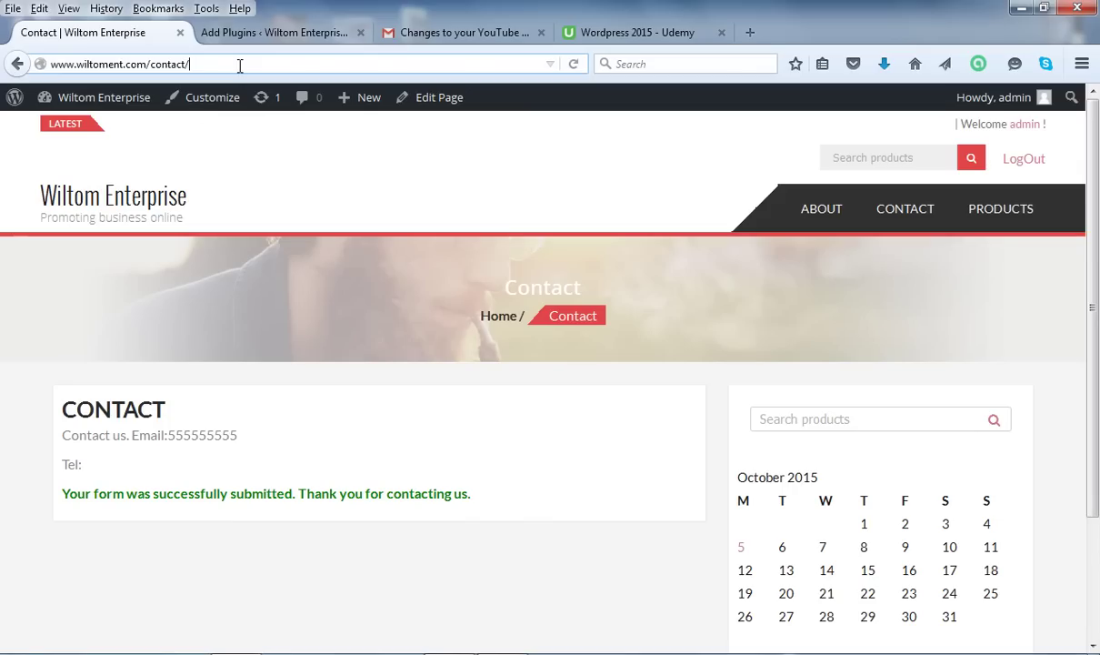
key(Return)
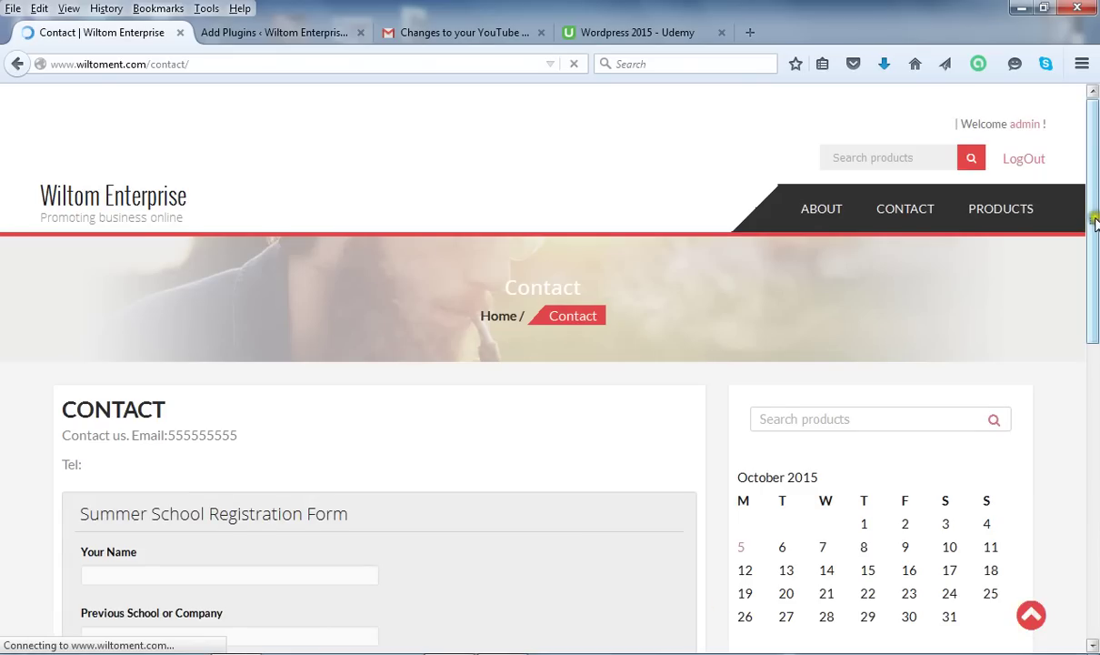
drag(1096, 218, 1096, 546)
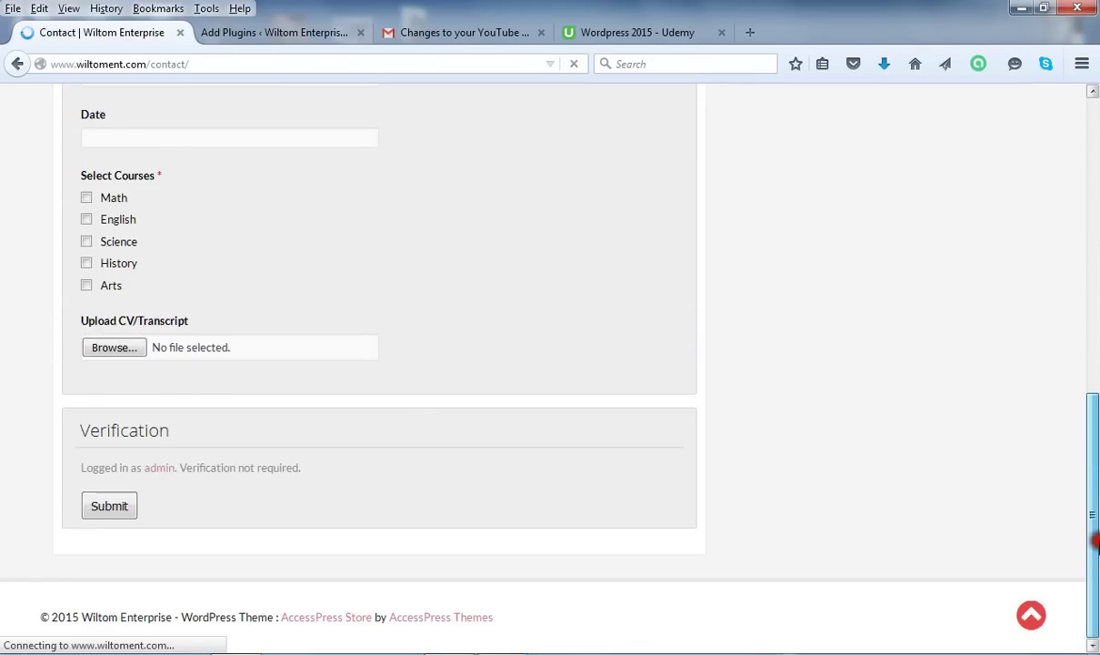
scroll(1095, 514, down, 3)
scroll(1096, 514, down, 5)
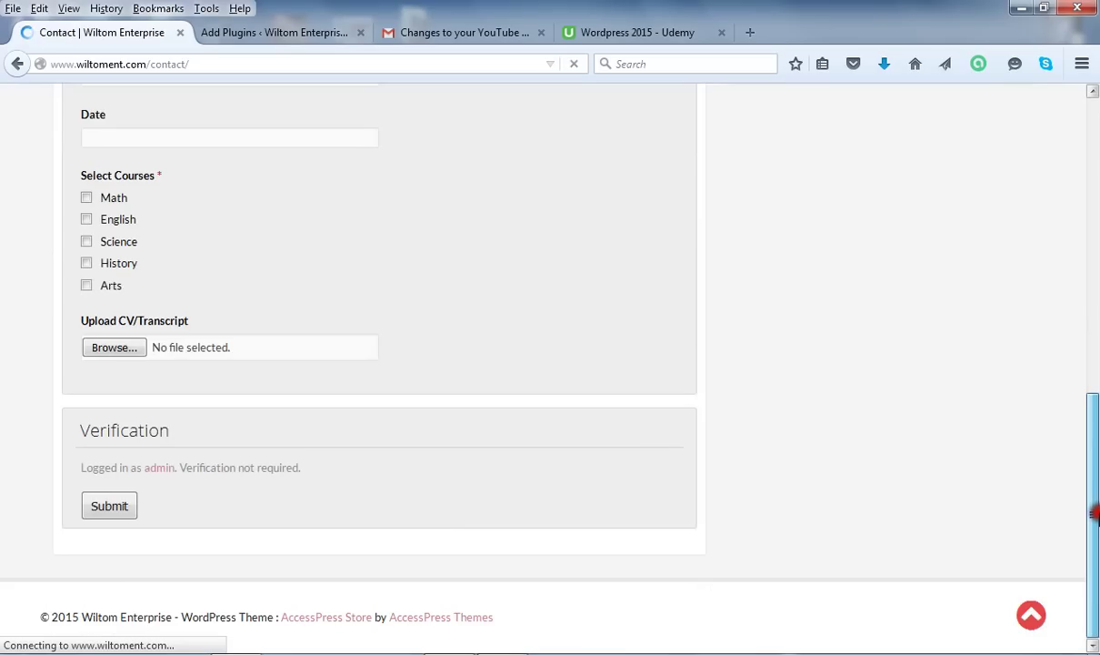